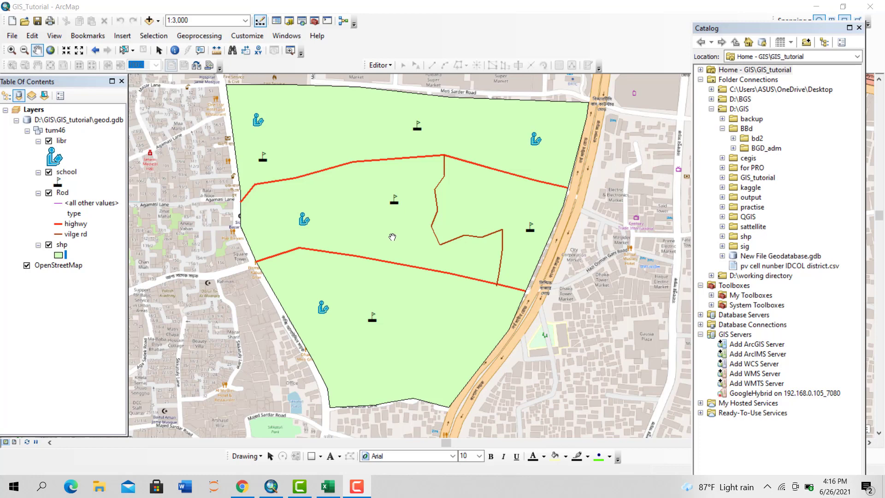
- Switch to the pv cell number workbook in Excel and examine the District and number of installed pvcell columns
left_click(328, 486)
scroll(208, 300, "up", 2)
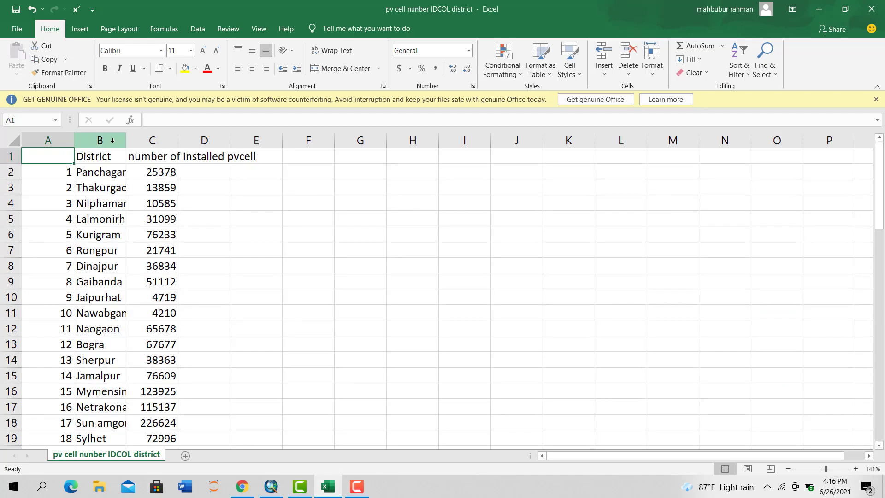
left_click(110, 141)
left_click(99, 205)
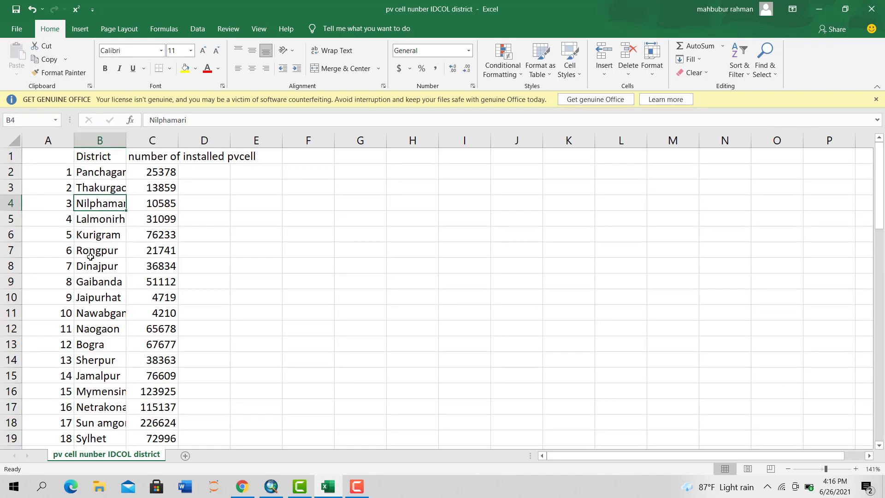
left_click(90, 257)
left_click(90, 319)
left_click_drag(100, 174, 102, 362)
left_click(100, 141)
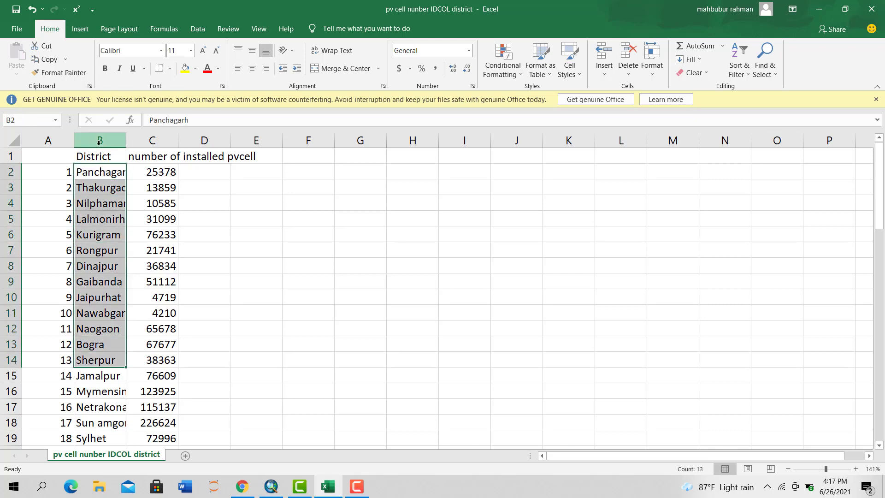
left_click(170, 140)
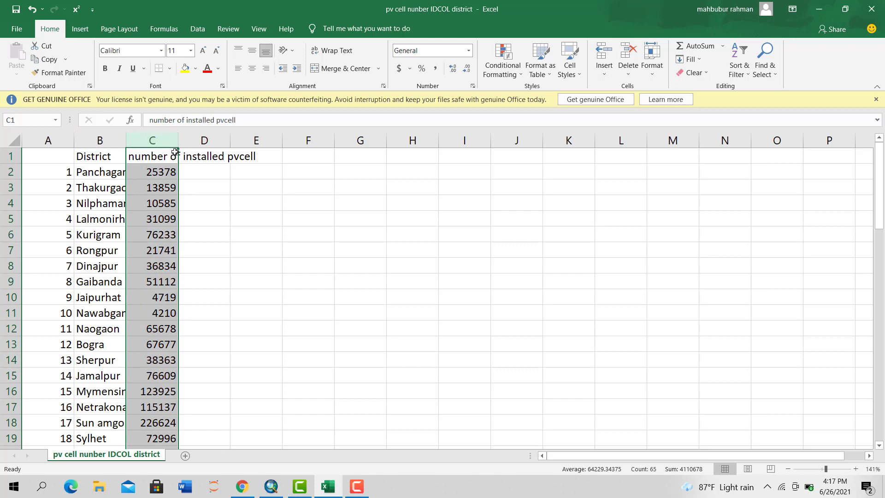
left_click(153, 185)
left_click(111, 185)
left_click(148, 193)
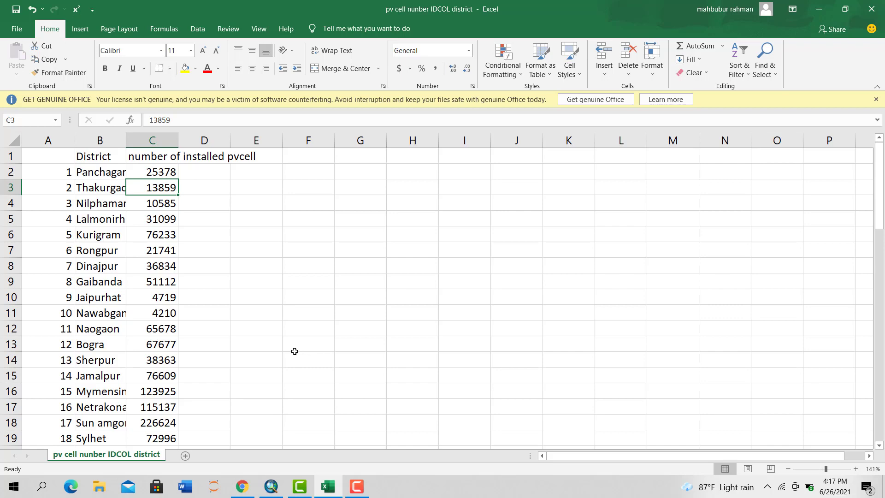
- Switch back to ArcMap and remove the geod.gdb layers and the OpenStreetMap basemap from the map
left_click(272, 490)
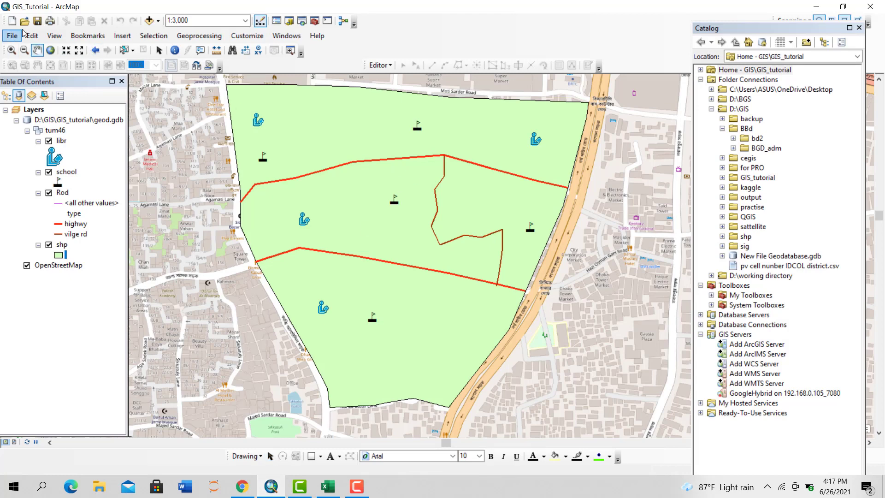
left_click(77, 121)
right_click(78, 122)
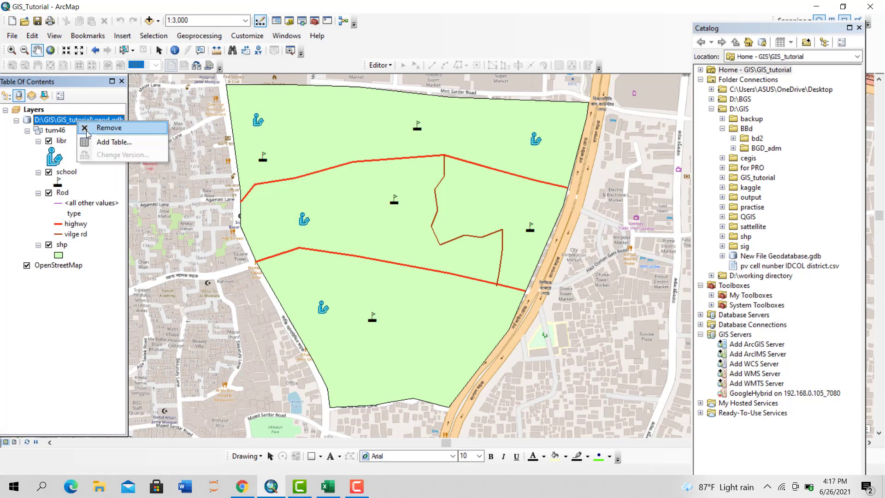
left_click(87, 130)
left_click(54, 121)
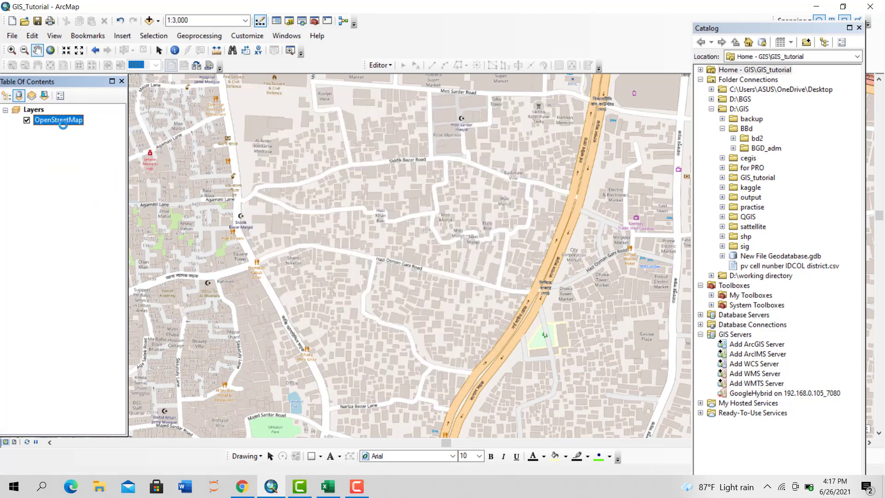
right_click(56, 120)
left_click(76, 138)
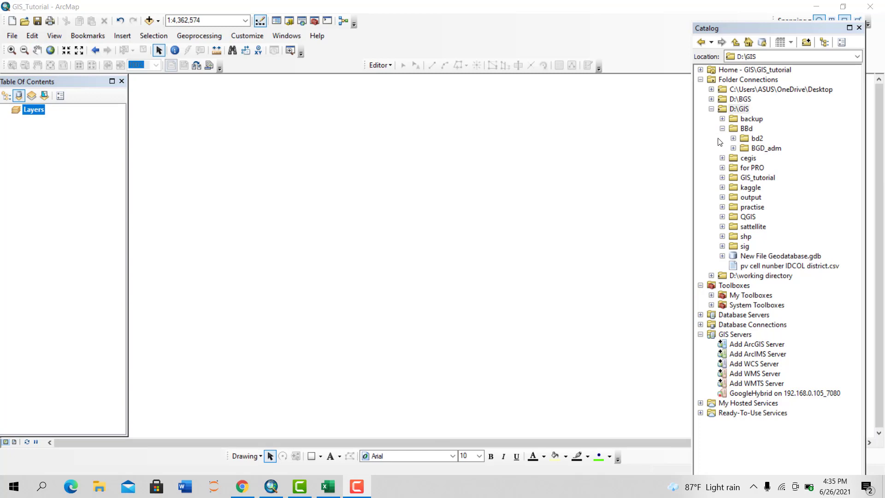
- Add the BD_geodatabase feature class from New File Geodatabase.gdb to the map and close the catalog
left_click(722, 256)
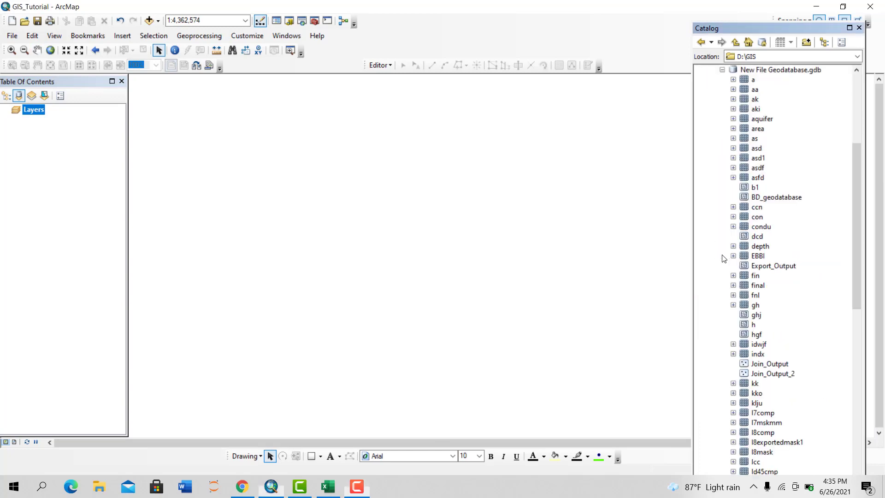
left_click_drag(775, 198, 455, 200)
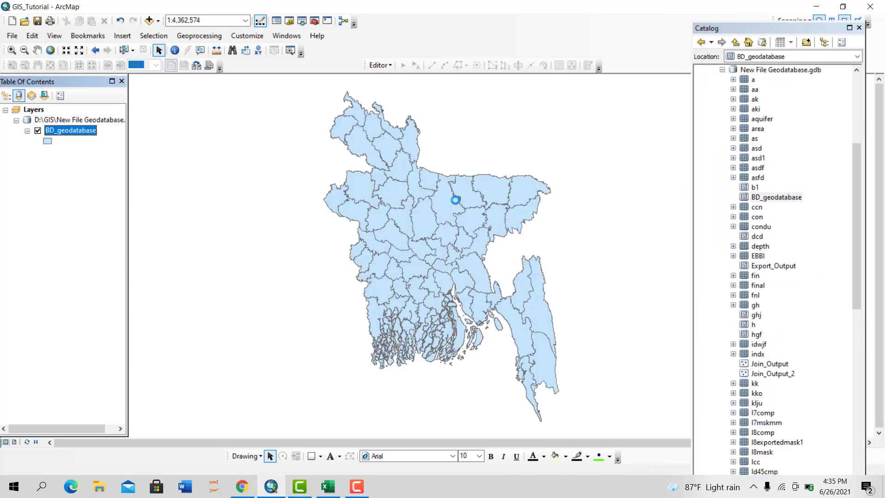
left_click(860, 29)
- Open the BD_geodatabase attribute table and sort its records in ascending order by the text field
right_click(61, 132)
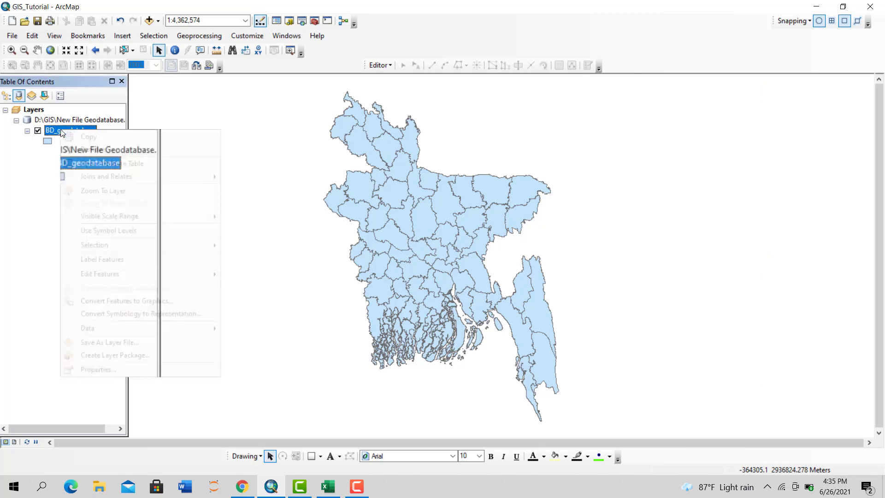
left_click(117, 162)
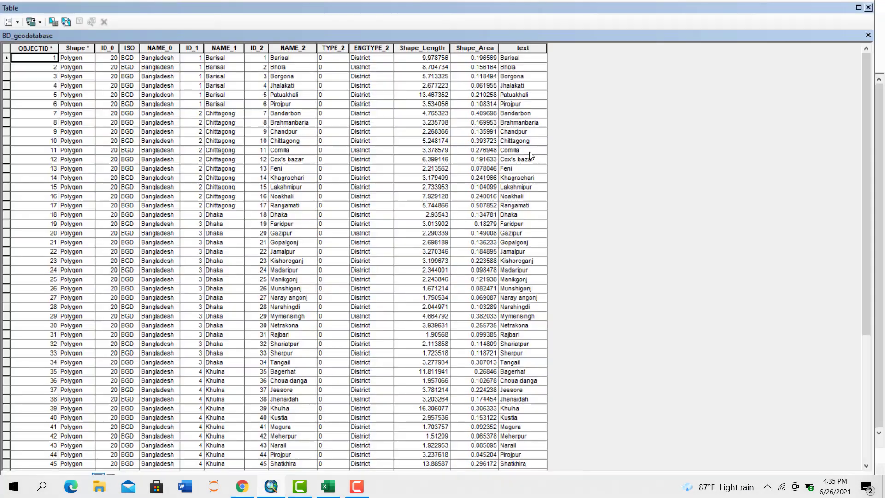
scroll(232, 124, "down", 4)
scroll(233, 127, "up", 4)
double_click(524, 49)
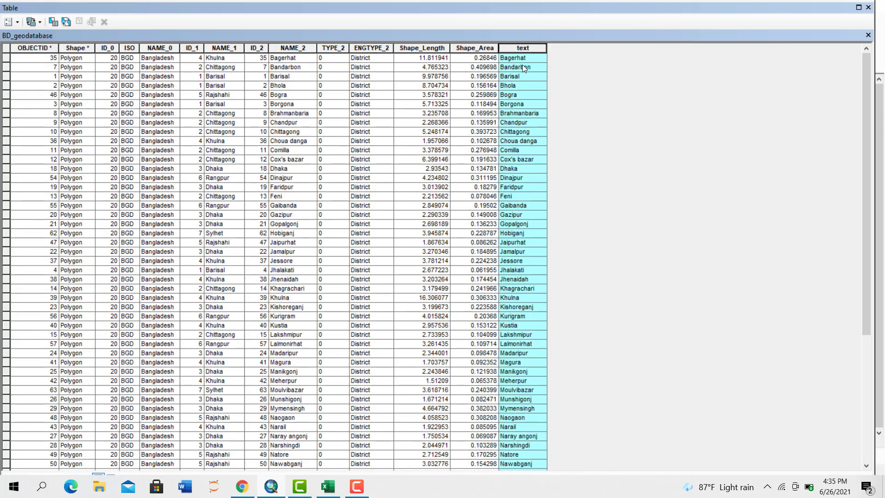
- Review the sorted district names in the text field through the end of the records and close the table
left_click(522, 58)
left_click(522, 67)
left_click(521, 77)
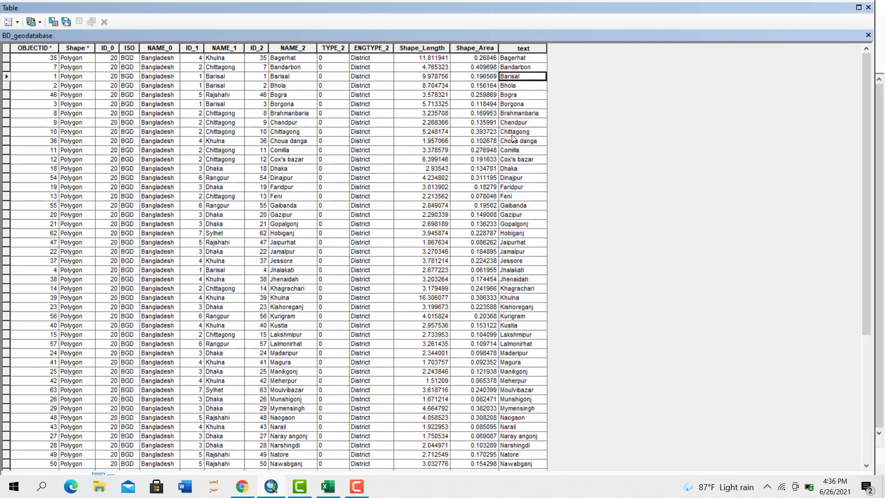
scroll(517, 153, "down", 6)
scroll(520, 228, "up", 4)
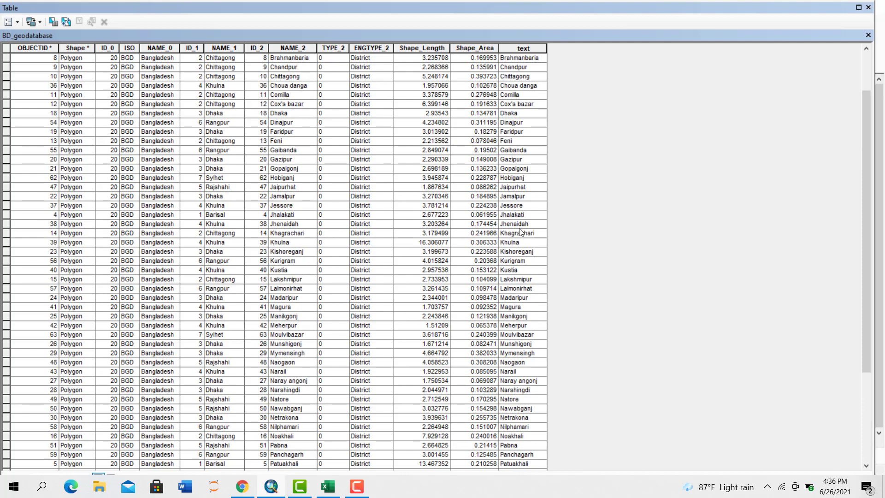
scroll(520, 230, "down", 5)
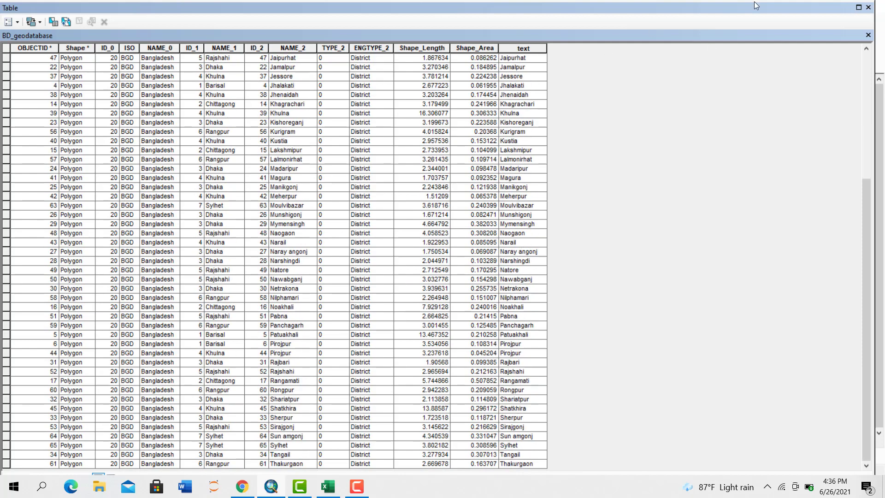
left_click(868, 7)
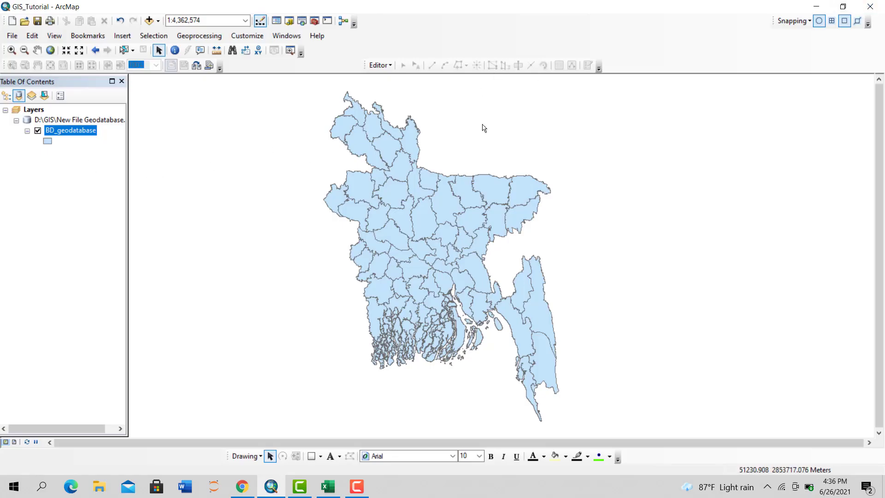
- Reopen the catalog and add the pv cell nunber IDCOL district.csv table from D:\GIS to the map
left_click(303, 21)
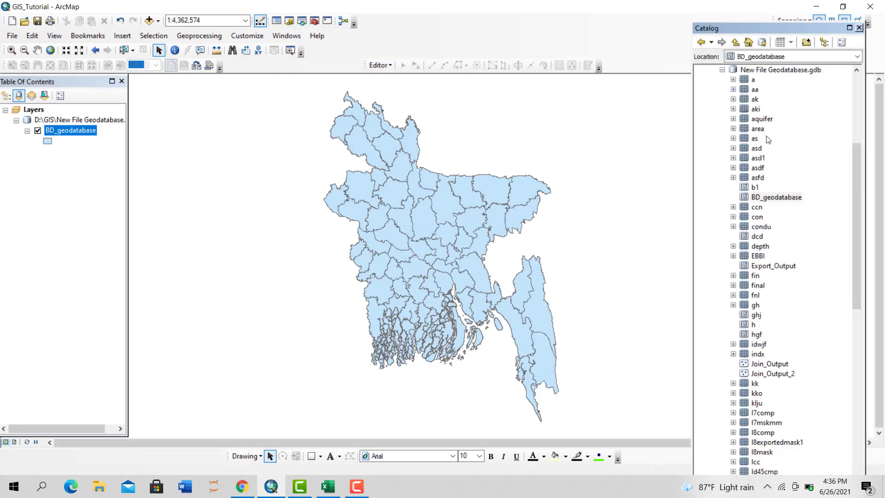
scroll(729, 112, "up", 3)
left_click(722, 158)
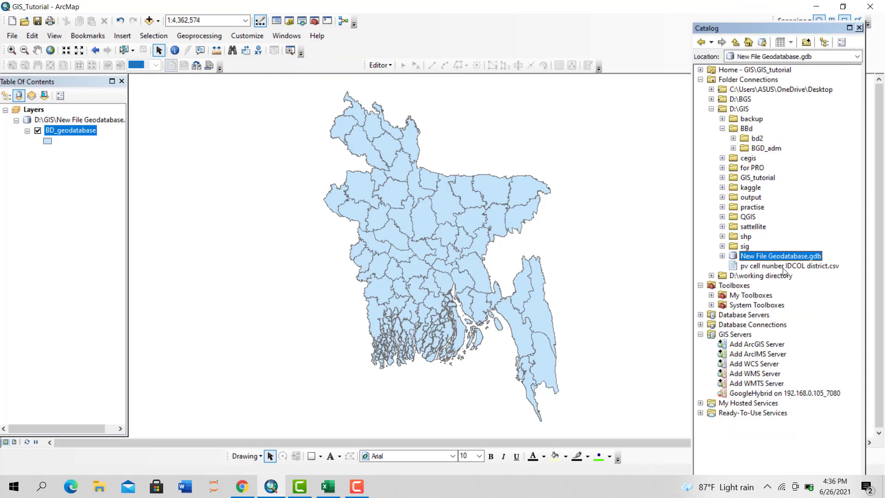
left_click_drag(783, 266, 483, 268)
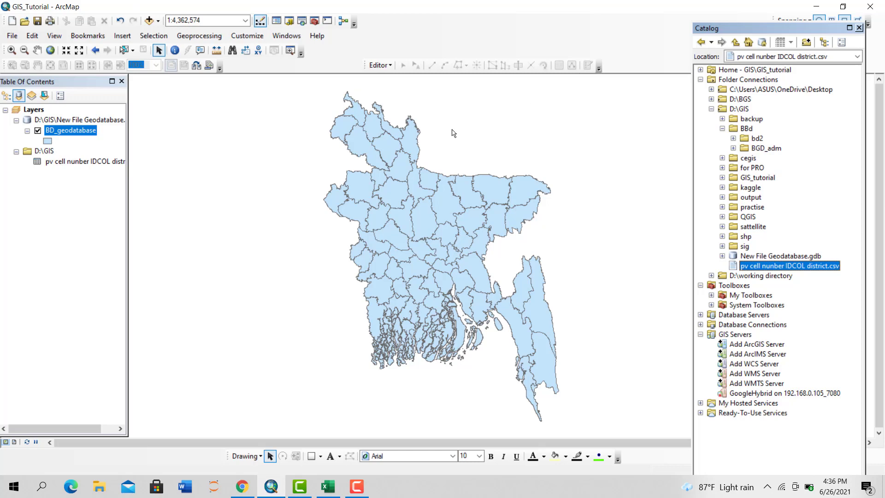
- Open the pv cell CSV table, sort it by District, check the district names, and close it
right_click(67, 163)
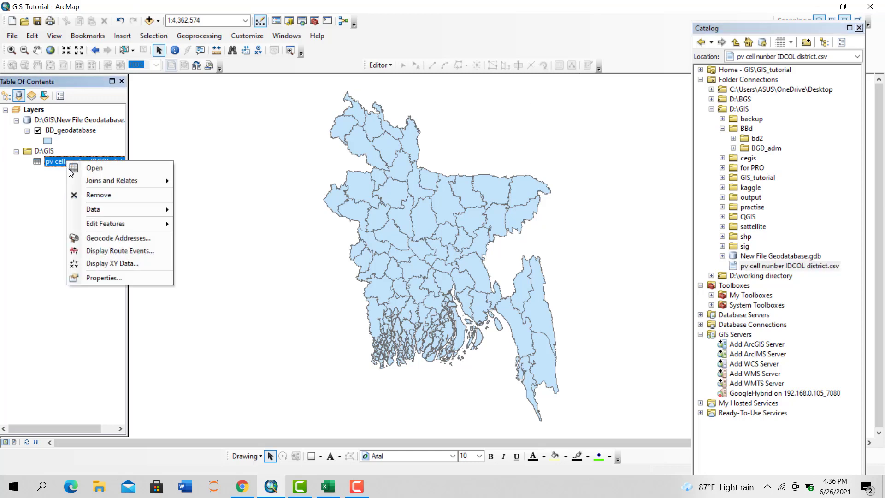
left_click(93, 170)
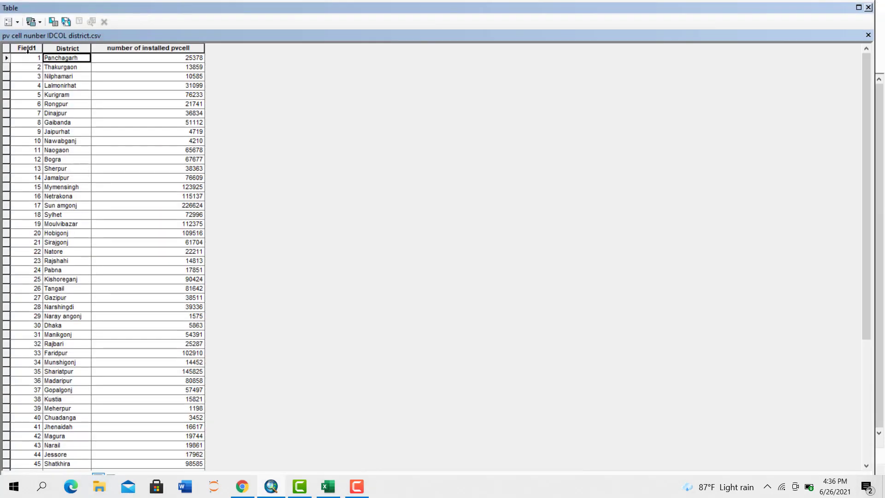
left_click(63, 48)
double_click(69, 48)
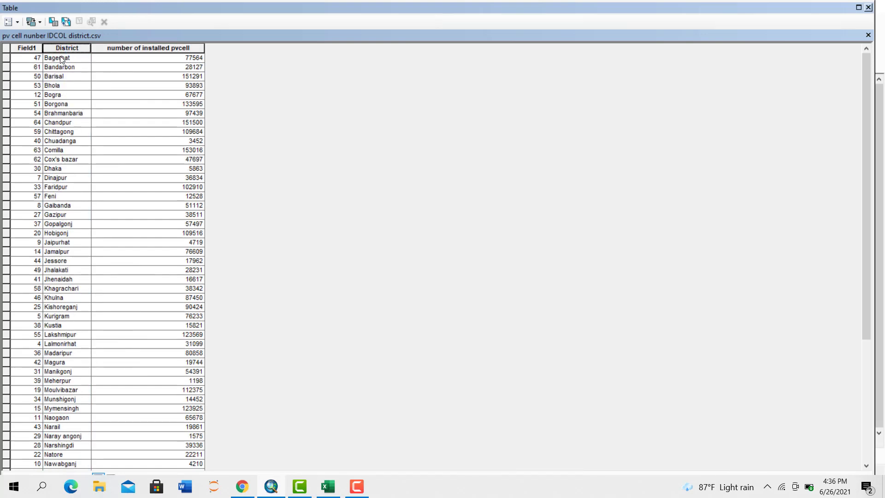
left_click(64, 68)
left_click(869, 7)
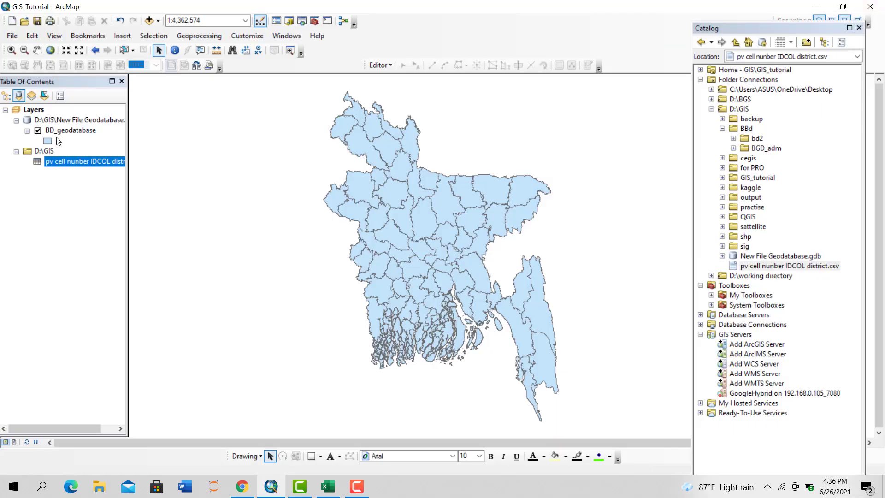
- Recheck the district names in the BD_geodatabase attribute table, sorted ascending by the text field, and close the table
right_click(89, 132)
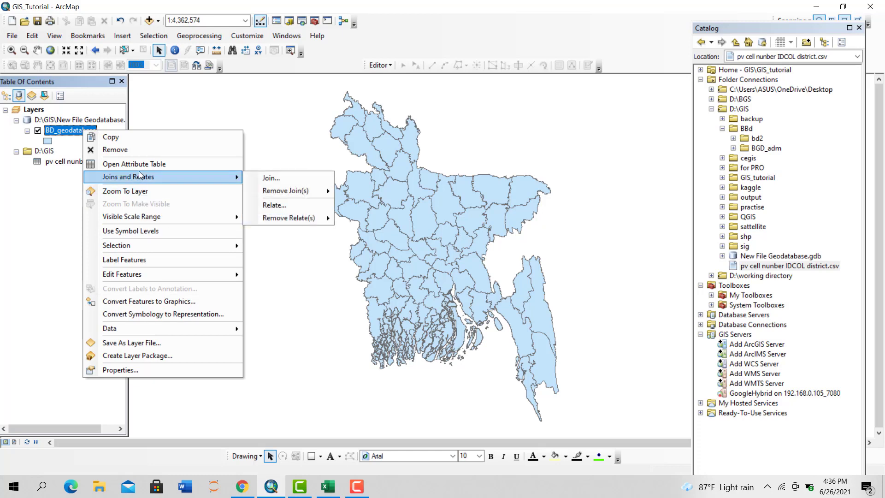
left_click(135, 167)
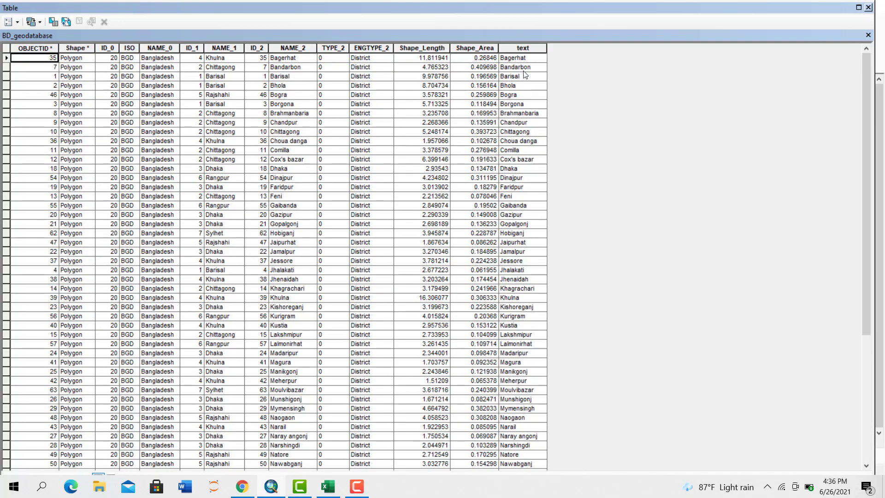
left_click(524, 47)
double_click(523, 47)
double_click(524, 48)
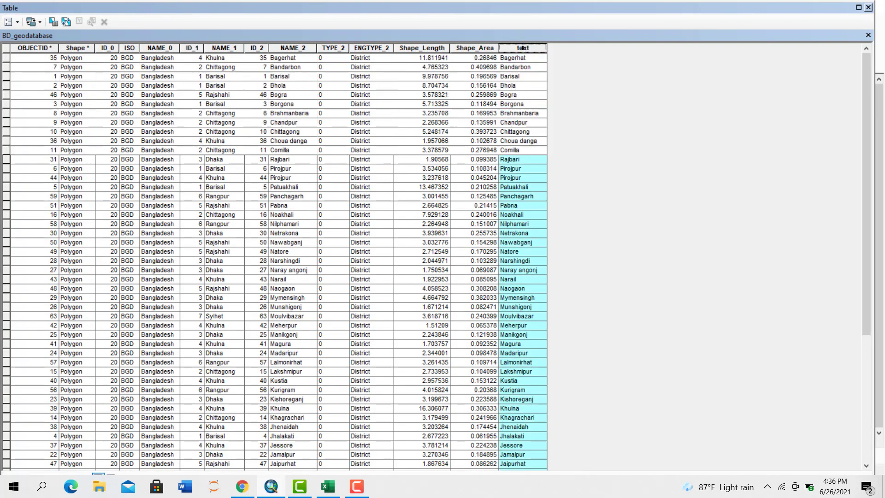
left_click(524, 48)
left_click(523, 58)
left_click(524, 67)
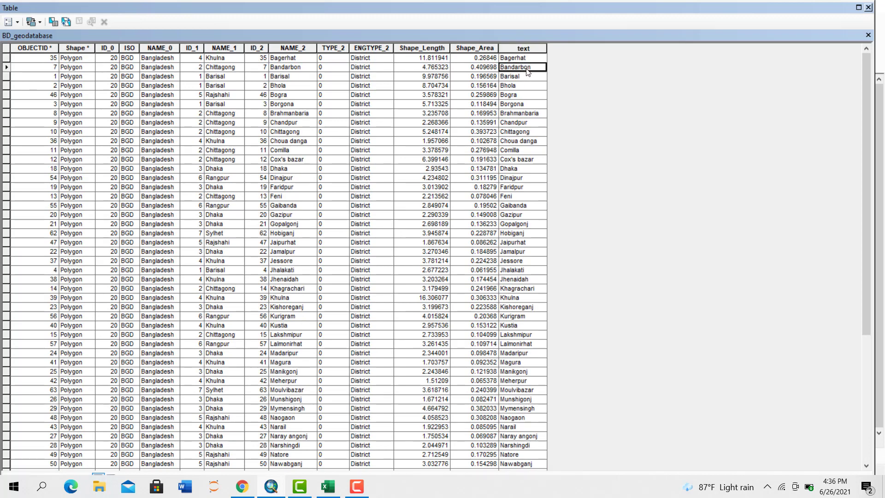
left_click(526, 77)
left_click(527, 87)
left_click(527, 96)
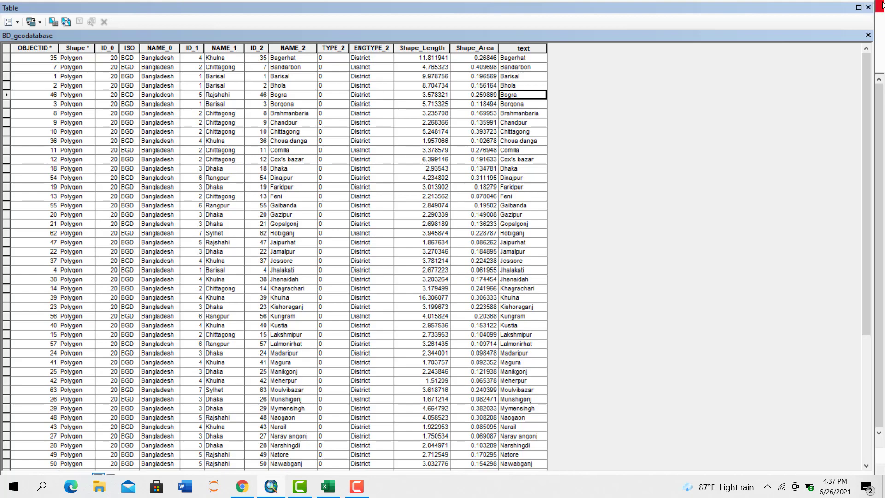
left_click(868, 8)
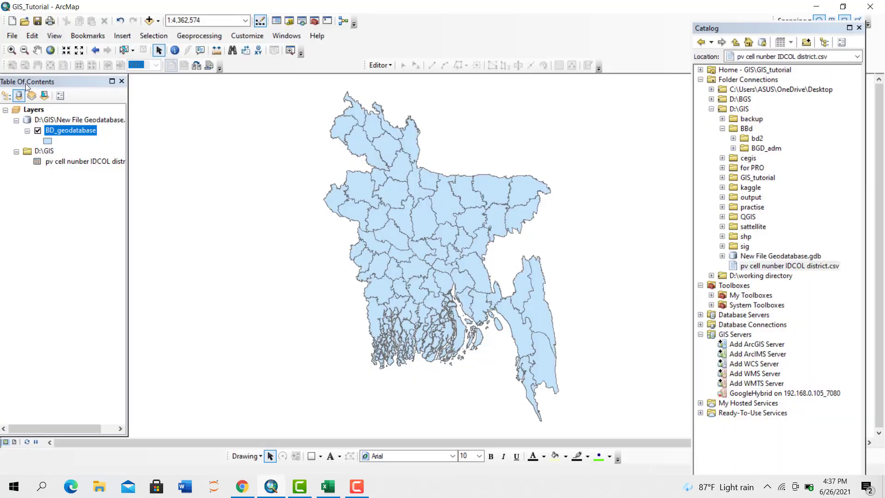
- Join the pv cell nunber IDCOL district.csv table to BD_geodatabase, matching the text field to District and keeping all records
right_click(72, 132)
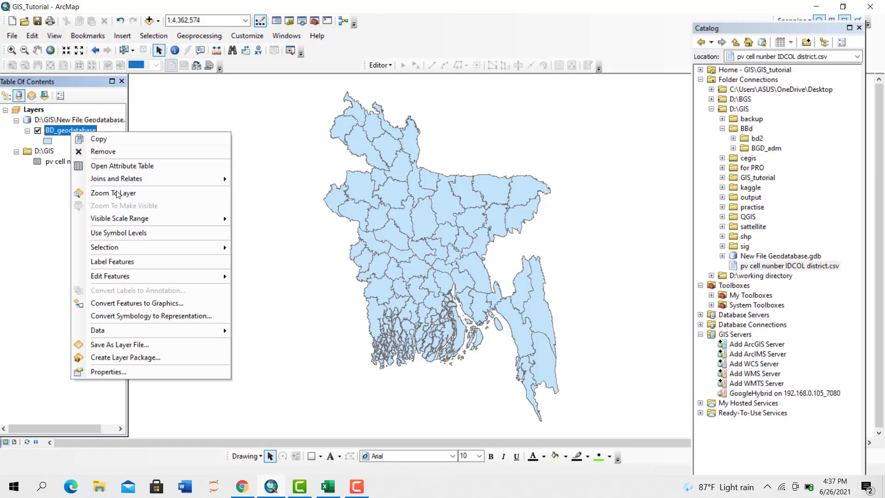
mouse_move(128, 175)
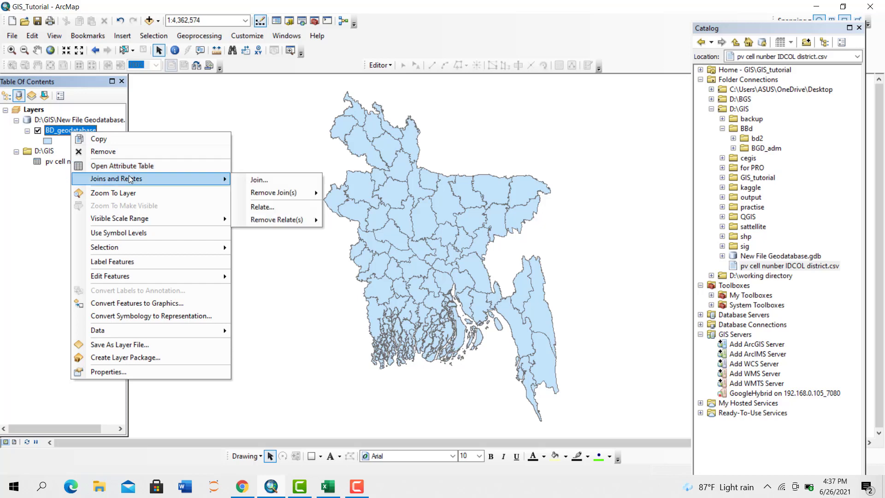
left_click(258, 178)
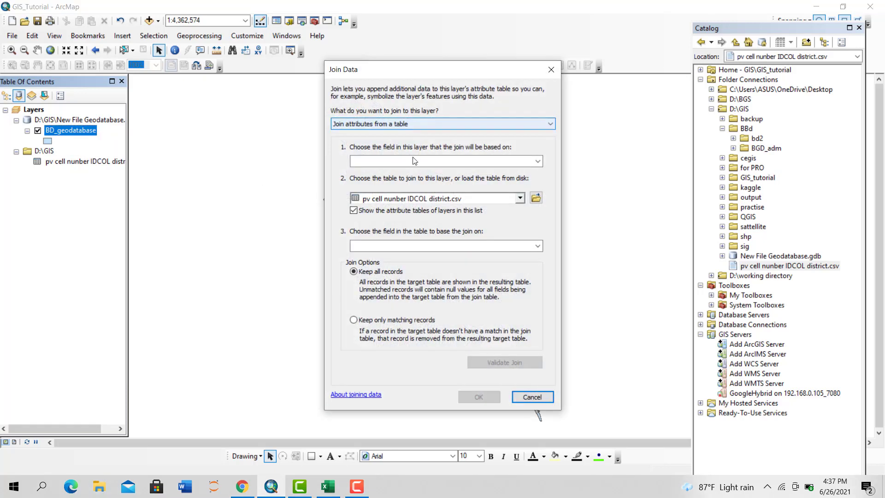
left_click(399, 126)
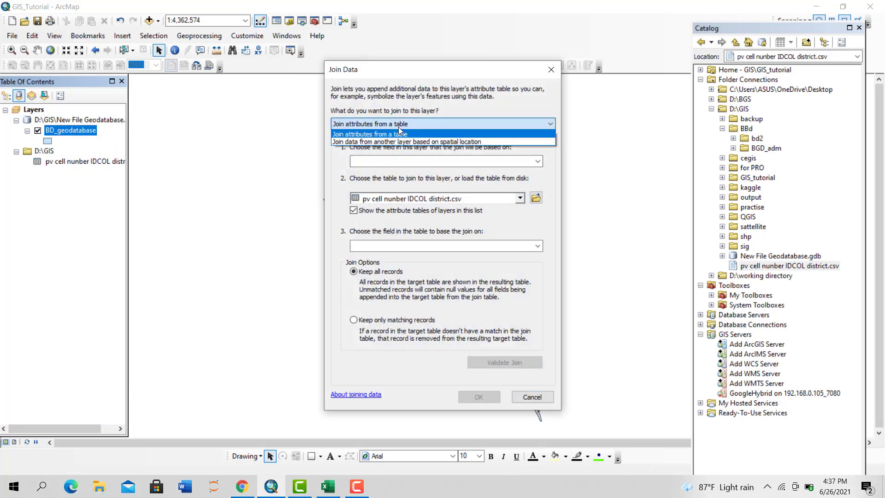
left_click(369, 135)
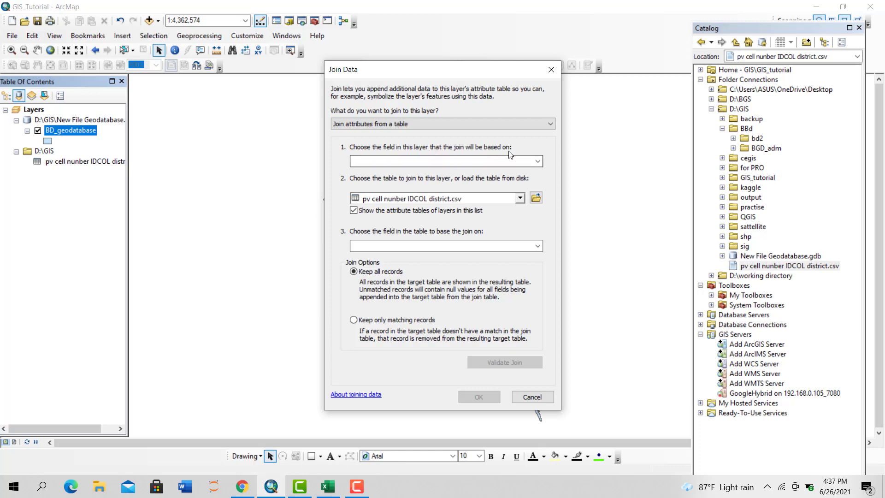
left_click(538, 162)
left_click(538, 161)
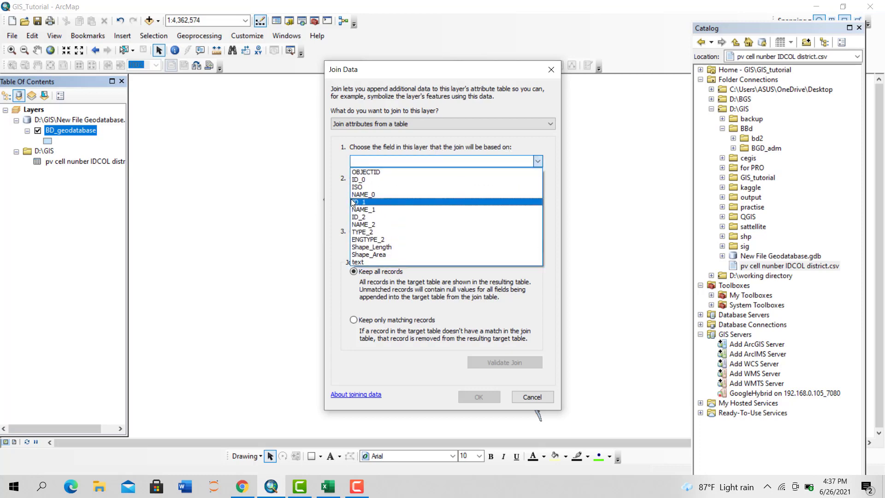
left_click(364, 262)
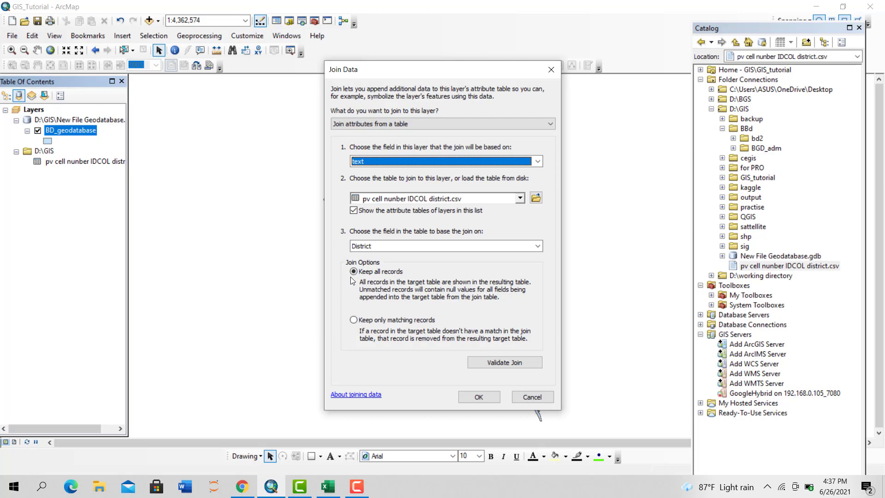
left_click(353, 320)
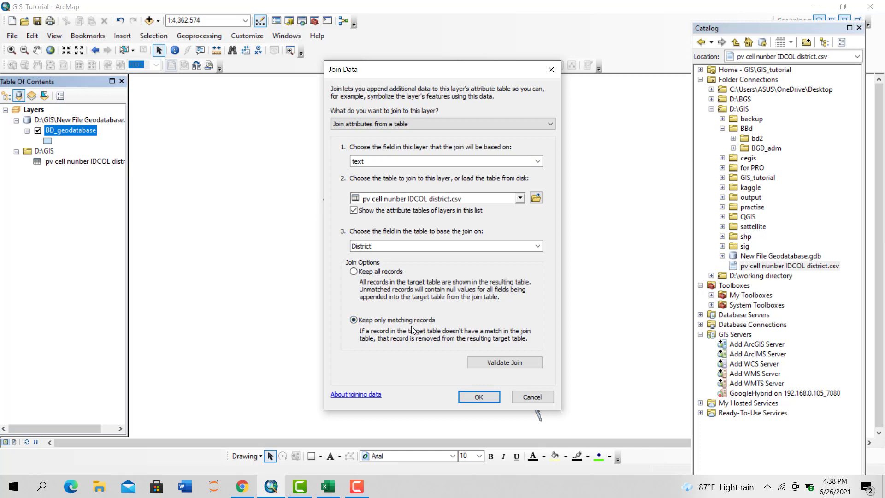
left_click(353, 272)
left_click(480, 396)
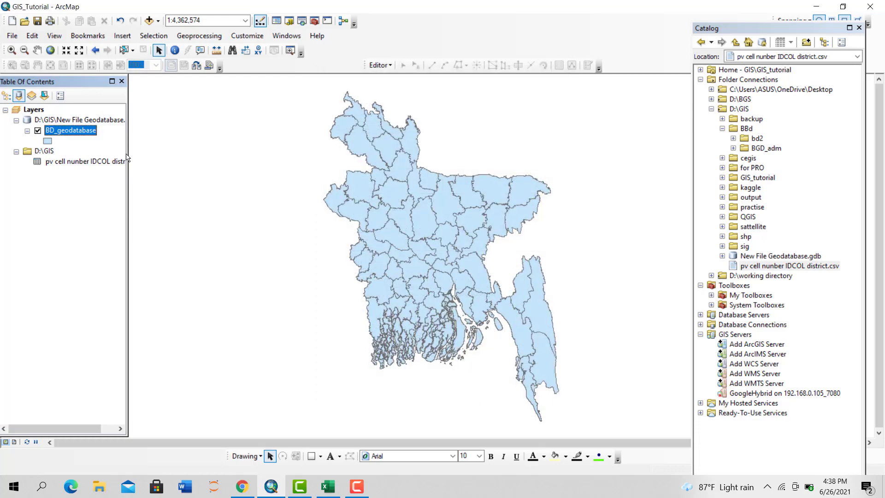
- Open the BD_geodatabase attribute table, check the joined District and number of installed pvcell fields, and sort ascending by number of installed pvcell
right_click(62, 130)
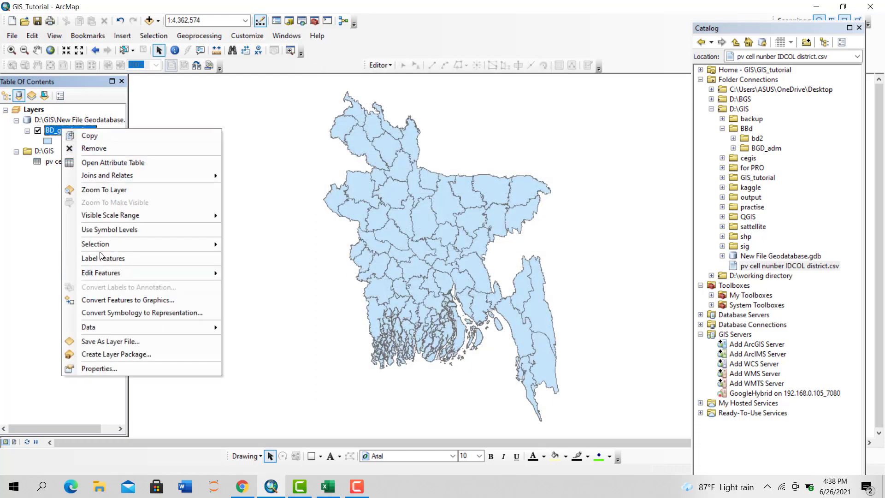
left_click(107, 163)
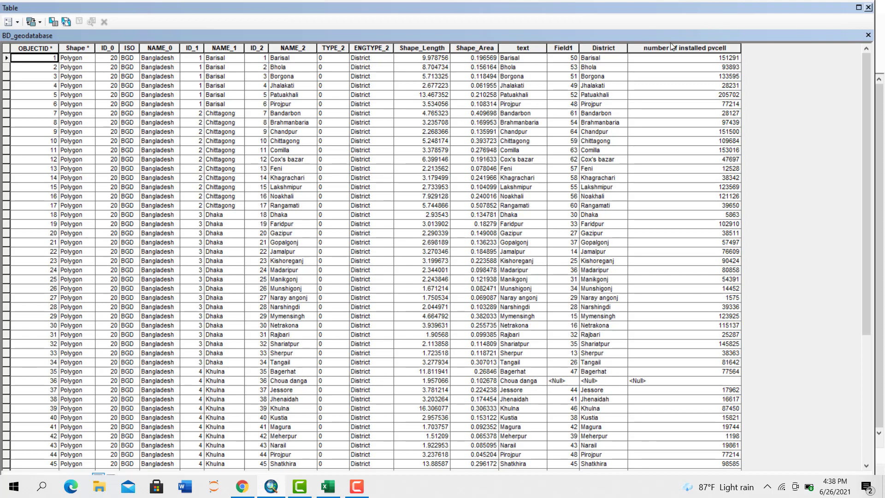
left_click(601, 49)
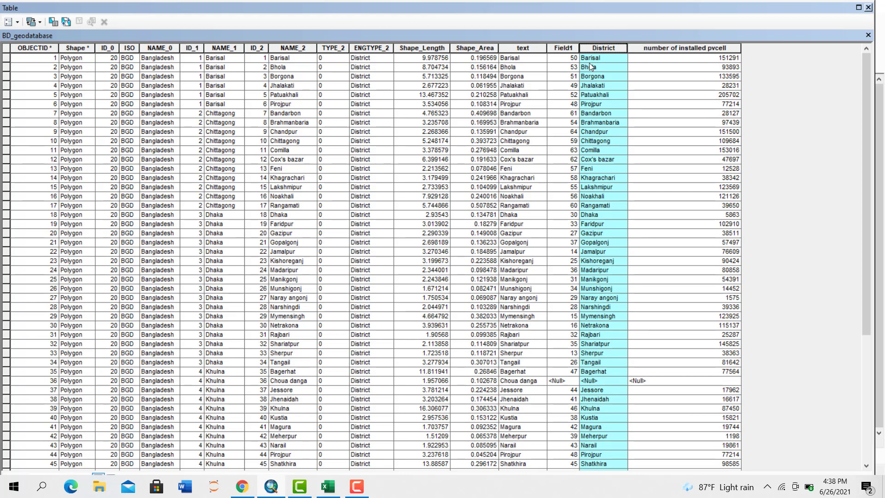
left_click(683, 48)
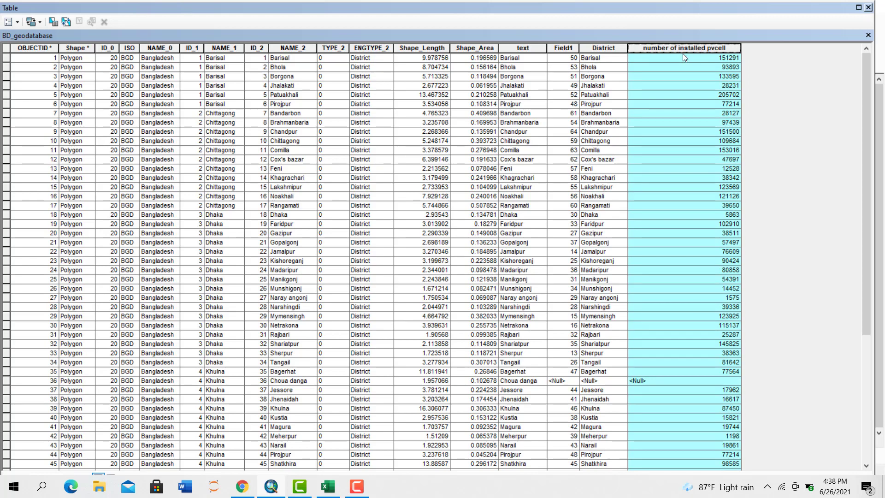
double_click(672, 48)
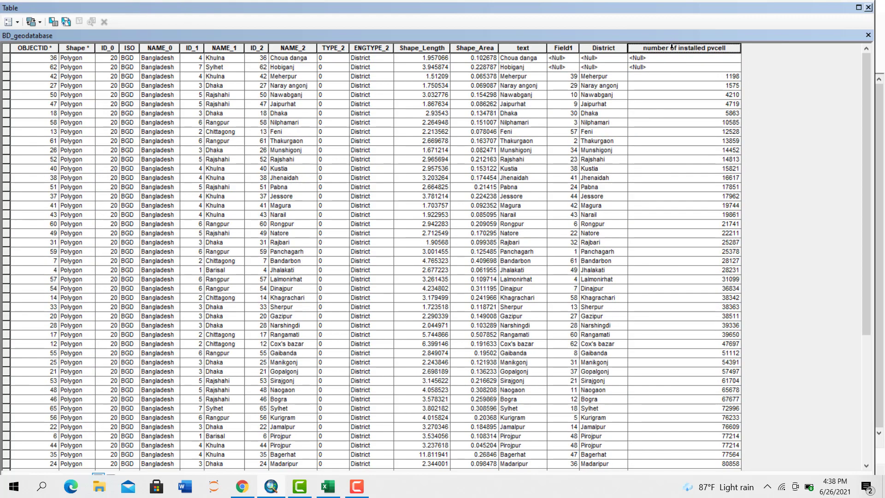
double_click(672, 48)
double_click(672, 48)
- Compare the text, District and number of installed pvcell values in the first two sorted records to check for unmatched districts
left_click(646, 59)
left_click(652, 68)
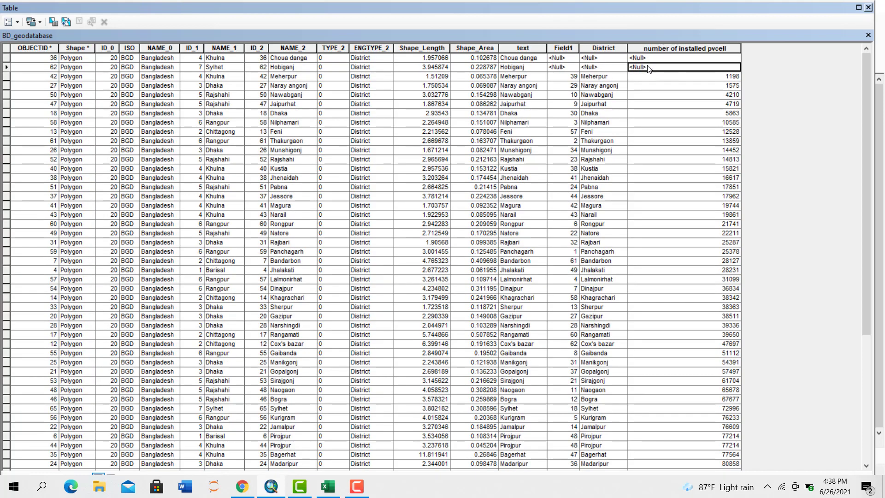
left_click(526, 58)
left_click(533, 69)
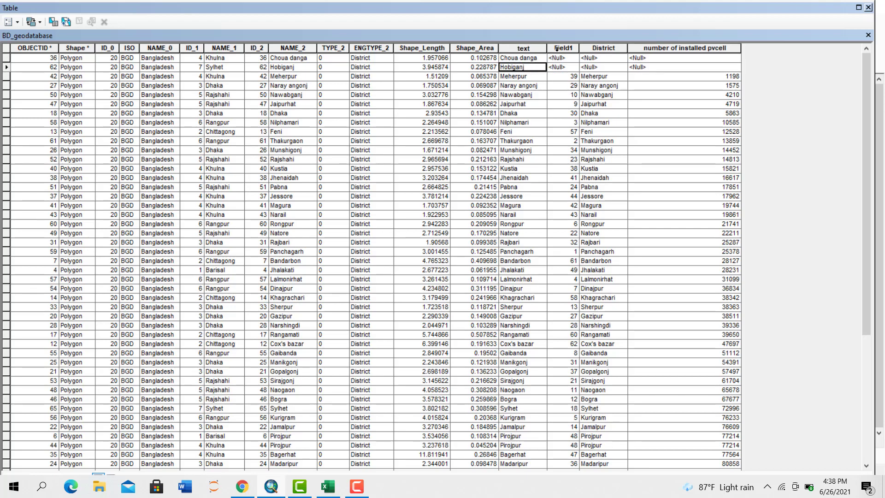
left_click(607, 58)
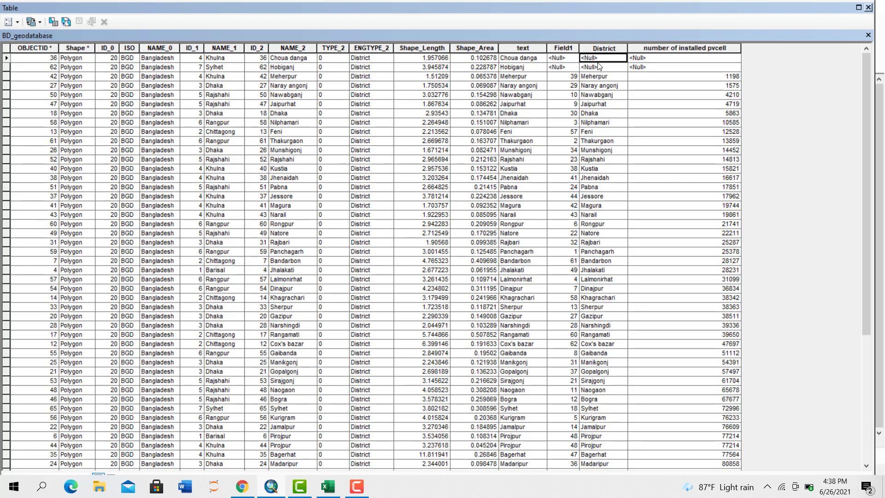
left_click(598, 67)
left_click(712, 58)
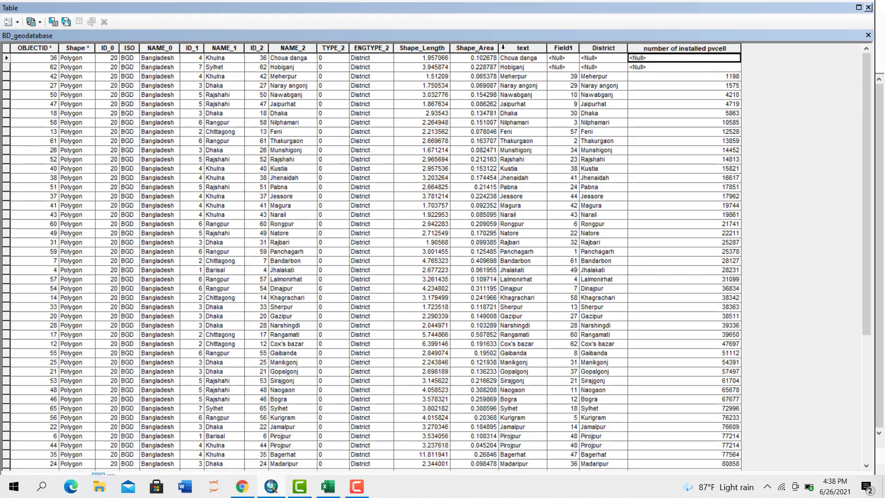
- Move the attribute table clear of the editing tools and start an edit session on BD_geodatabase
left_click_drag(735, 13, 738, 88)
left_click(374, 68)
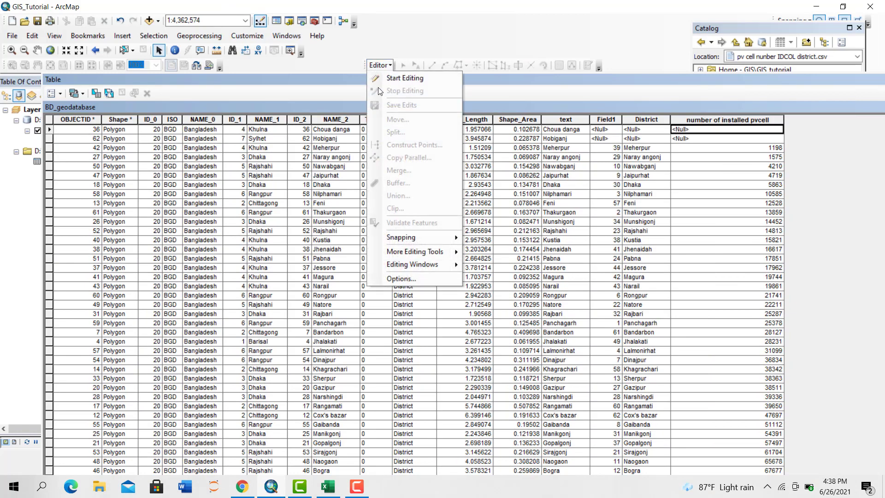
left_click(394, 81)
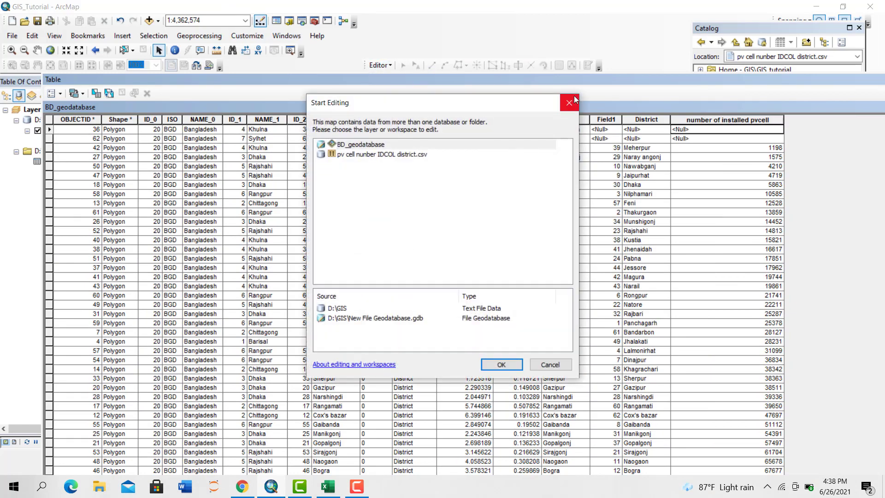
left_click(501, 365)
left_click(505, 365)
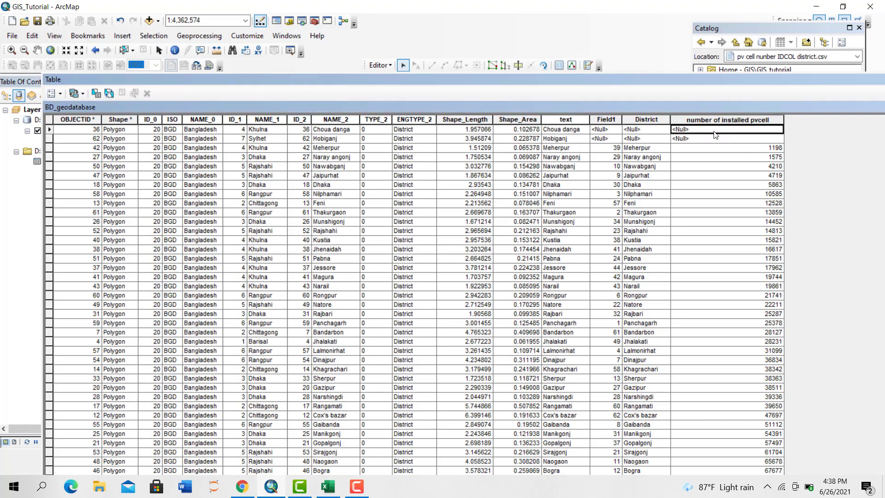
- Check the empty District and number of installed pvcell cells in the edit session and close the attribute table
left_click(379, 65)
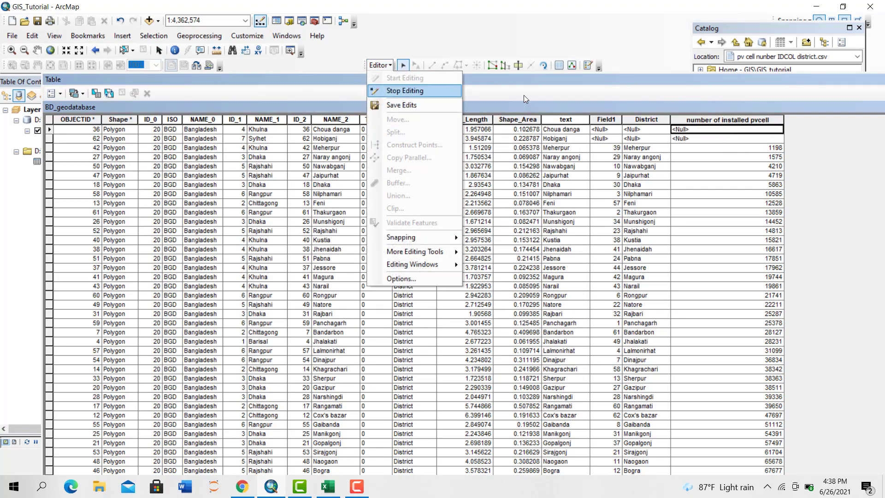
left_click(654, 132)
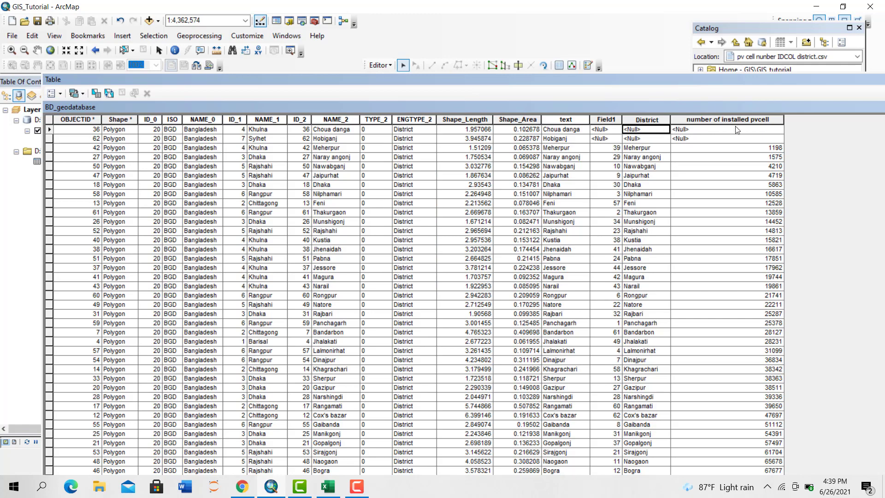
left_click(718, 138)
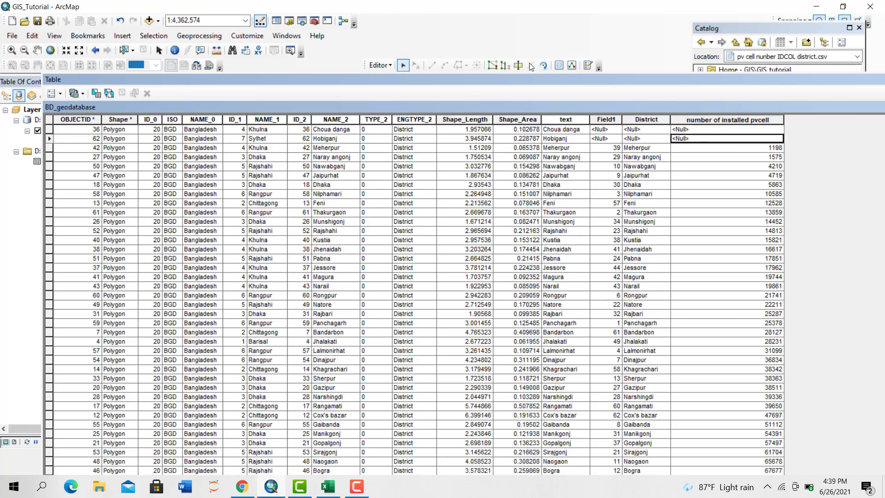
double_click(539, 81)
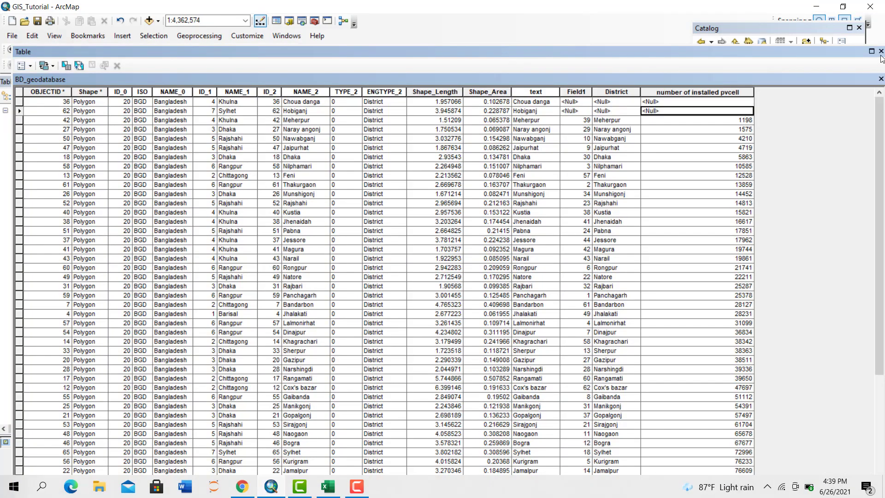
left_click(881, 52)
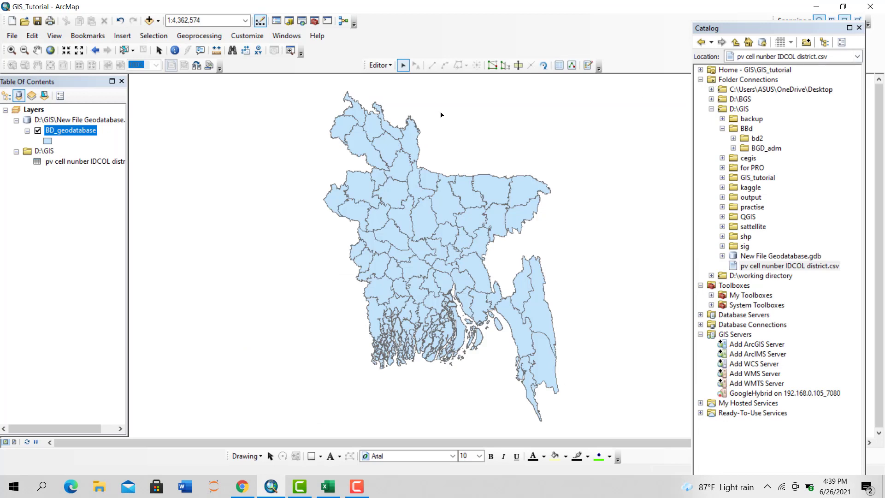
- Try to export all BD_geodatabase features to D:\GIS\New File Geodatabase.gdb\Export_Output_2 while editing is active, and dismiss the export
right_click(76, 131)
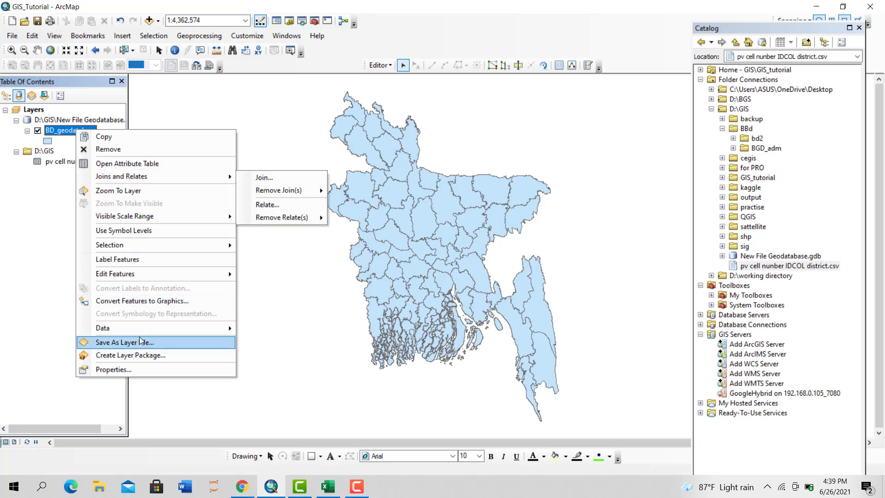
mouse_move(225, 327)
left_click(276, 342)
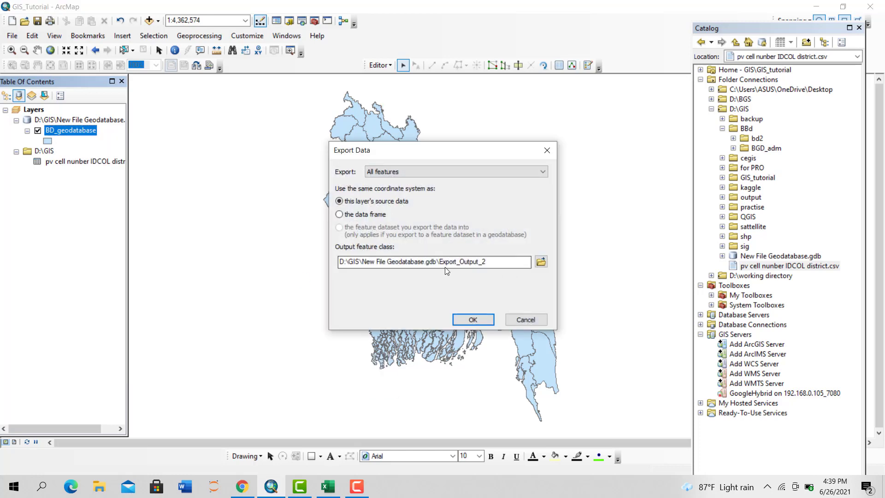
left_click(472, 320)
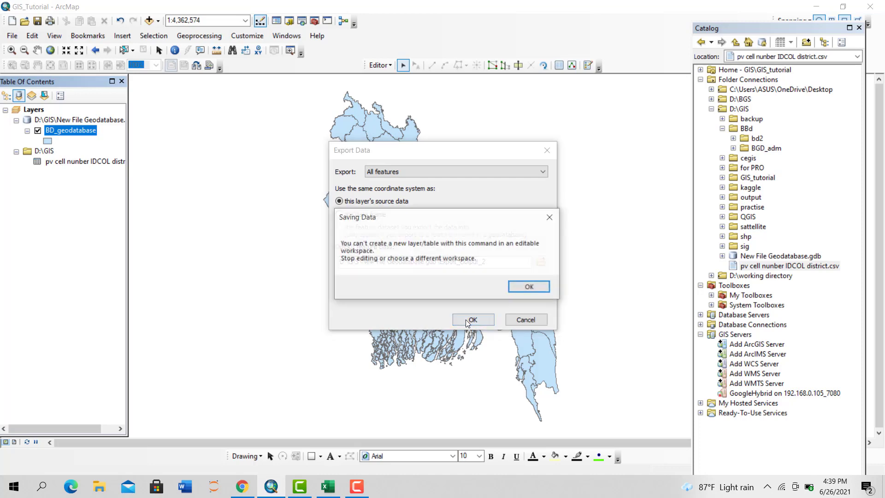
left_click(524, 288)
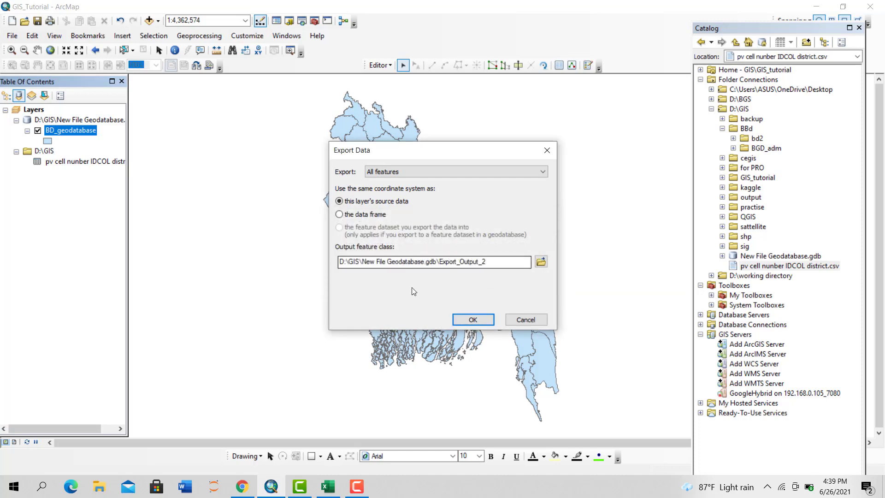
left_click(461, 319)
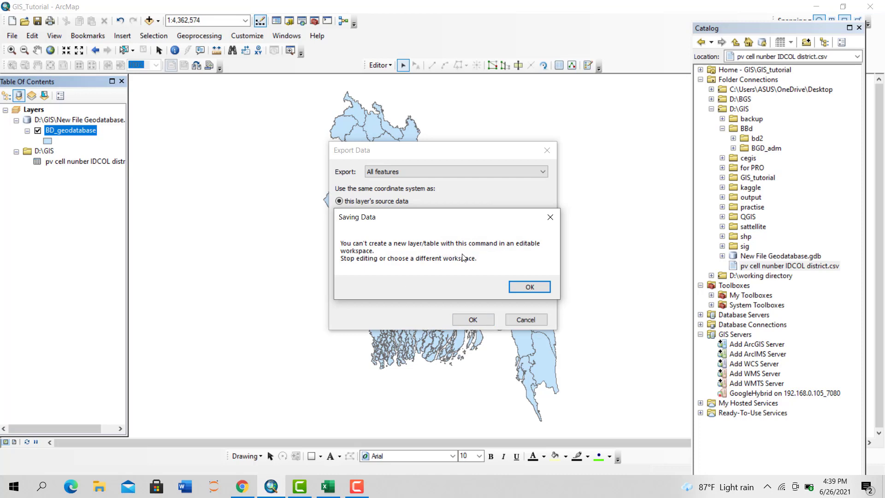
left_click(512, 284)
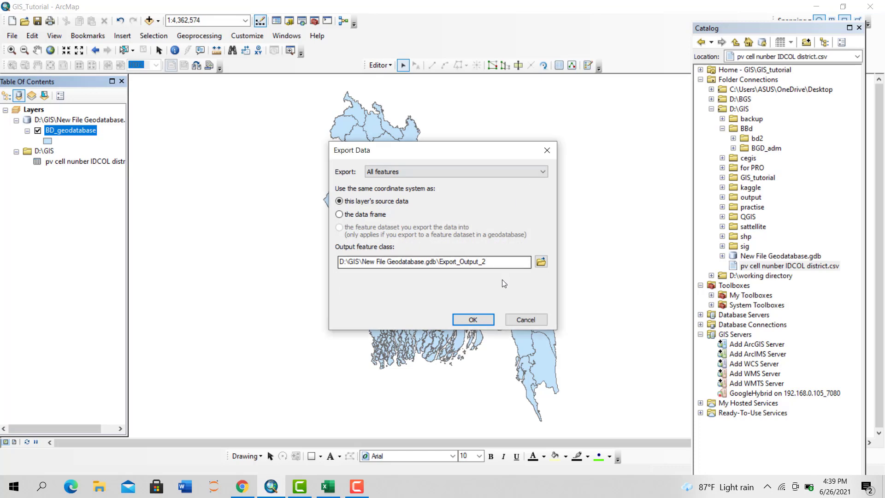
left_click(547, 151)
- Stop the edit session and export all BD_geodatabase features to D:\GIS\New File Geodatabase.gdb\Export_Output_2, adding the result to the map
left_click(380, 65)
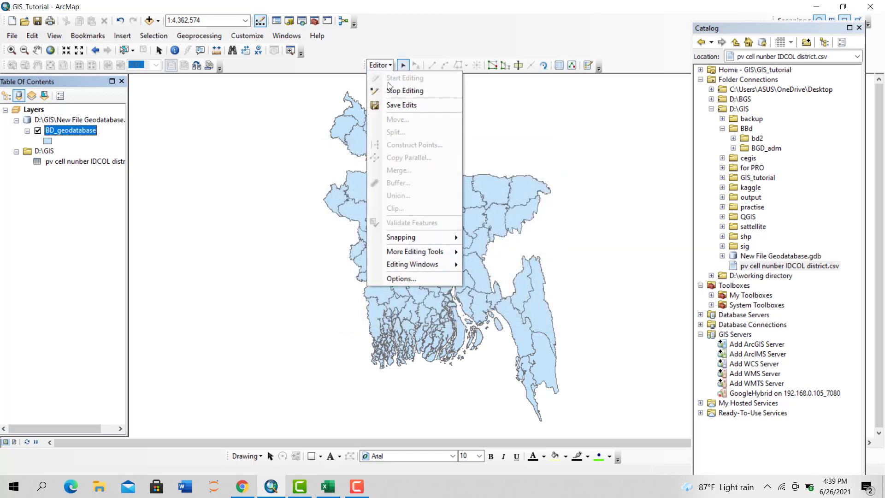
left_click(405, 88)
right_click(78, 129)
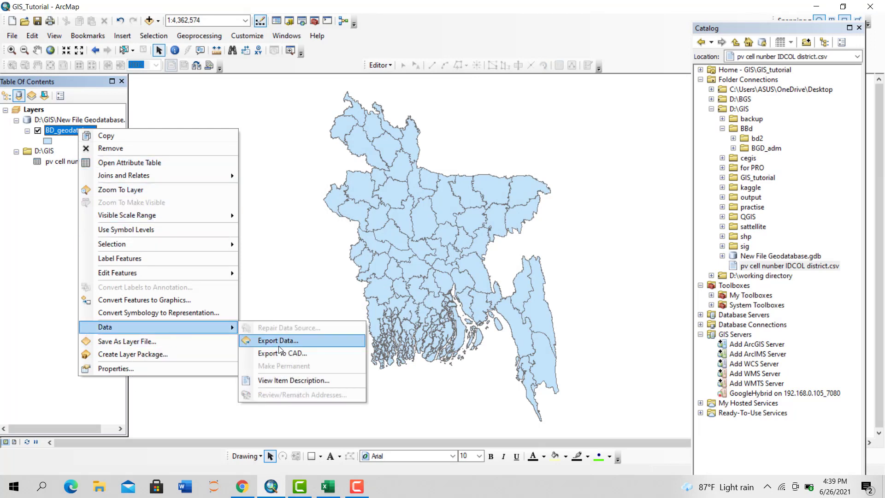
left_click(284, 344)
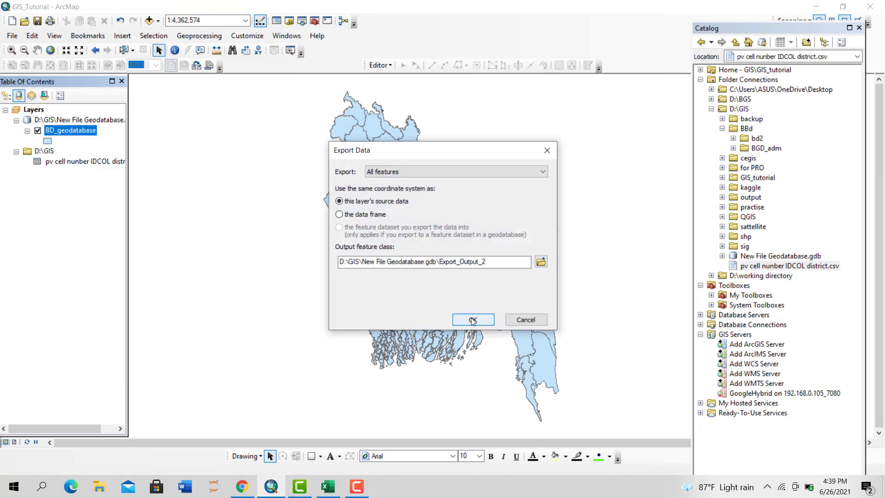
left_click(470, 317)
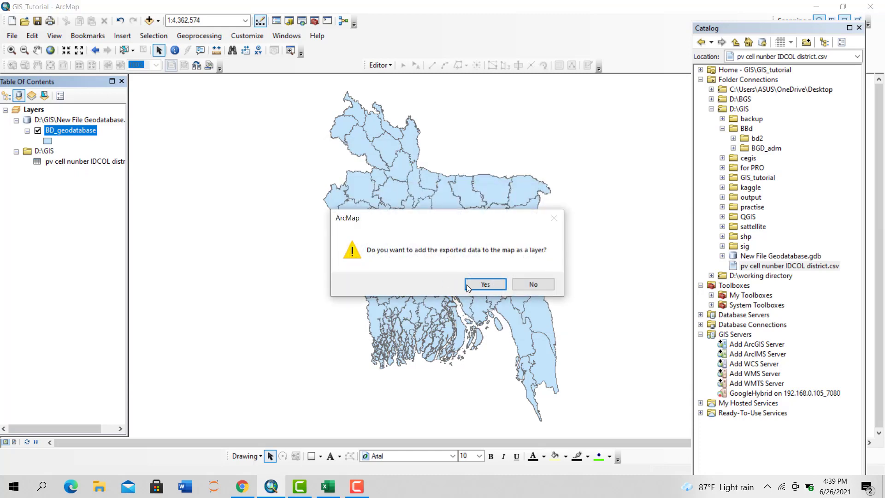
left_click(480, 285)
- Remove the BD_geodatabase layer and the D:\GIS group with the pv cell CSV table from the map
right_click(59, 149)
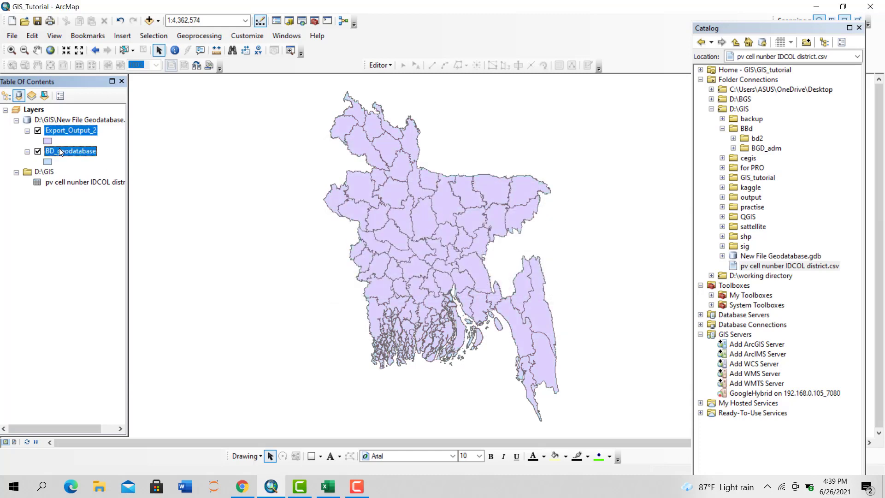
left_click(75, 170)
right_click(61, 153)
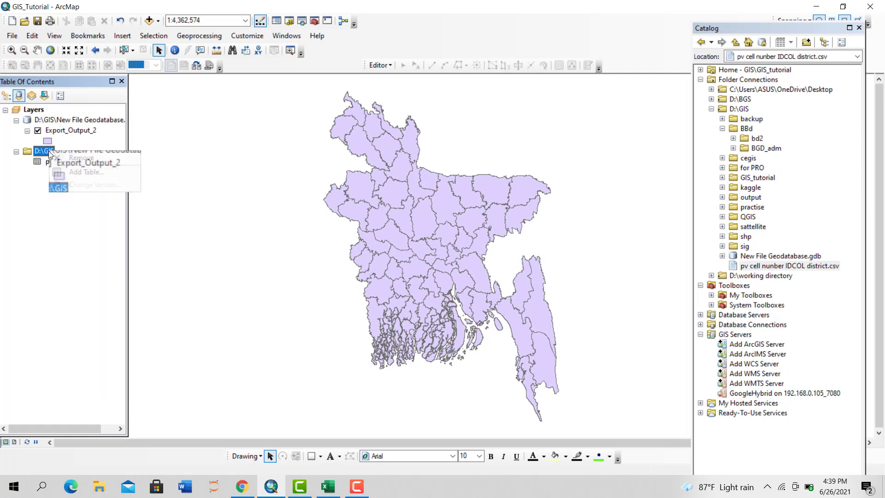
left_click(69, 157)
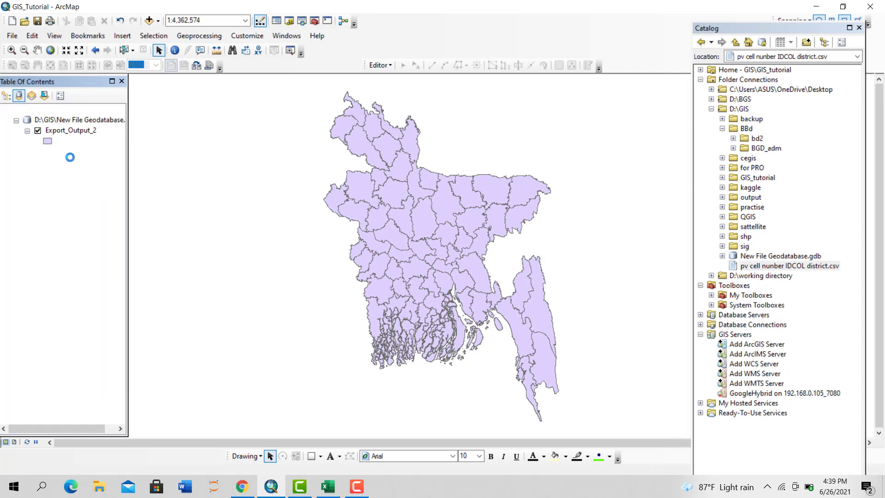
- Open the attribute table of Export_Output_2 and sort it ascending by number of installed pvcell
right_click(74, 131)
left_click(114, 166)
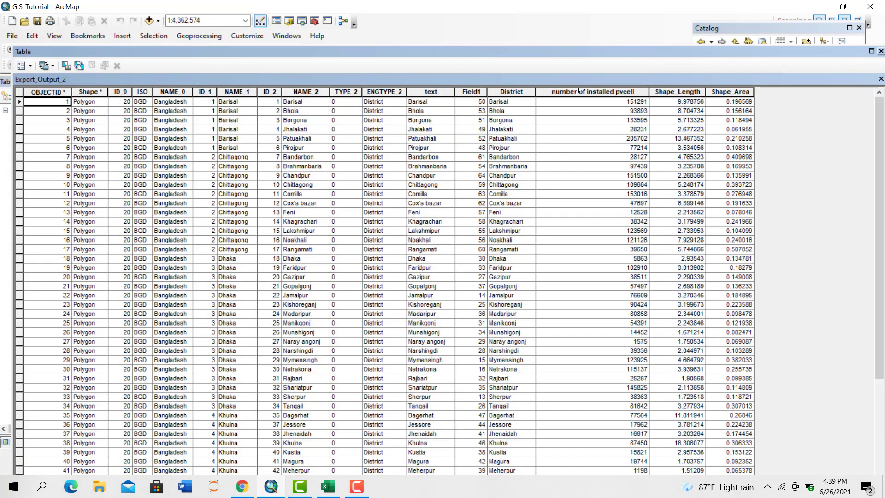
left_click(600, 91)
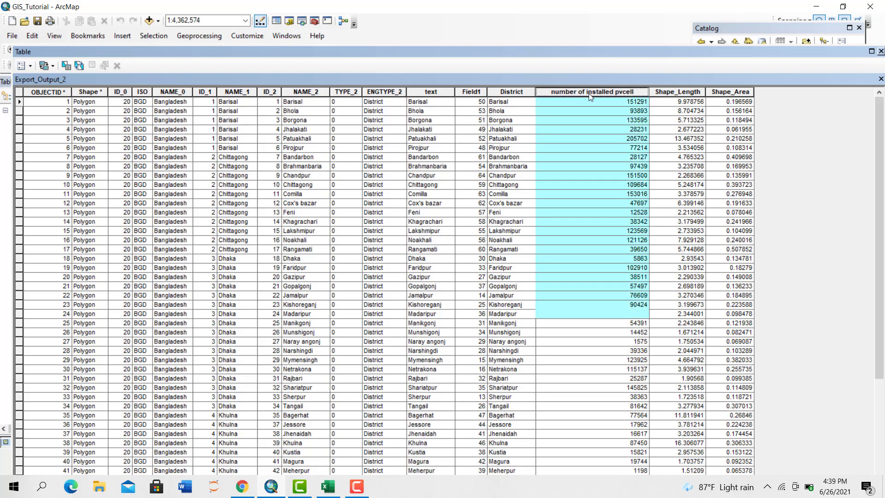
left_click(504, 92)
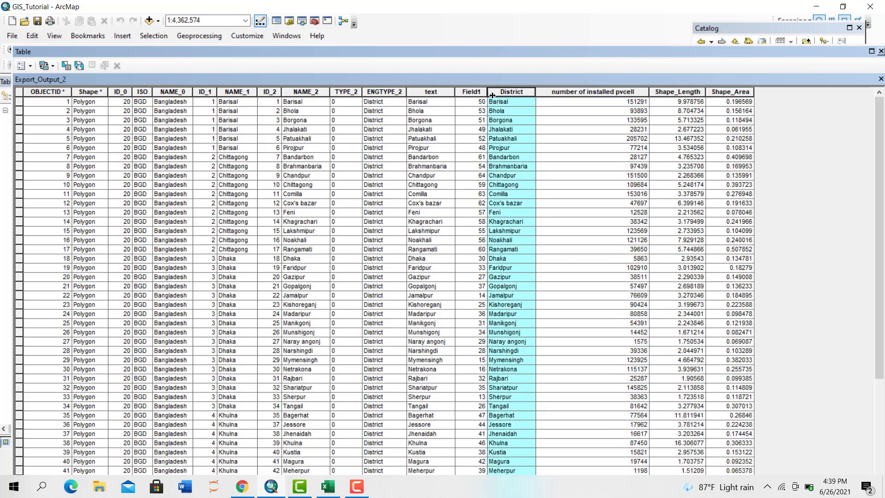
double_click(598, 92)
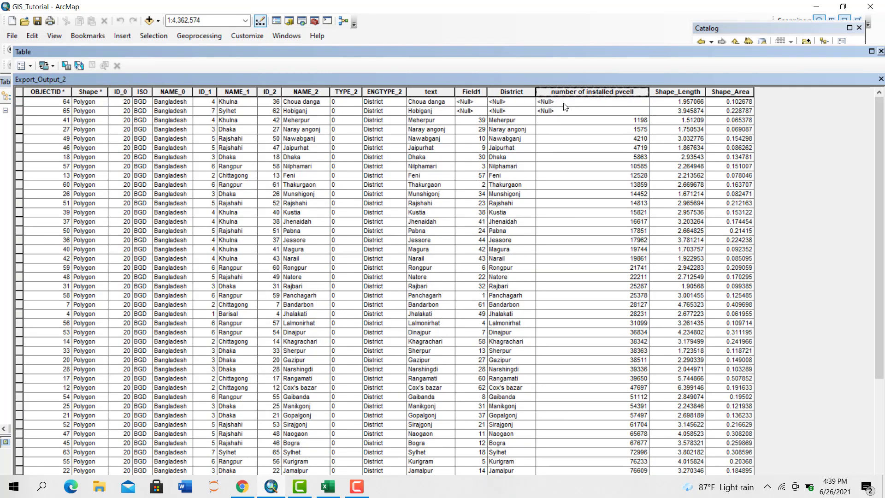
left_click(564, 102)
- Move the attribute table clear of the editing tools and start an edit session on Export_Output_2
double_click(405, 54)
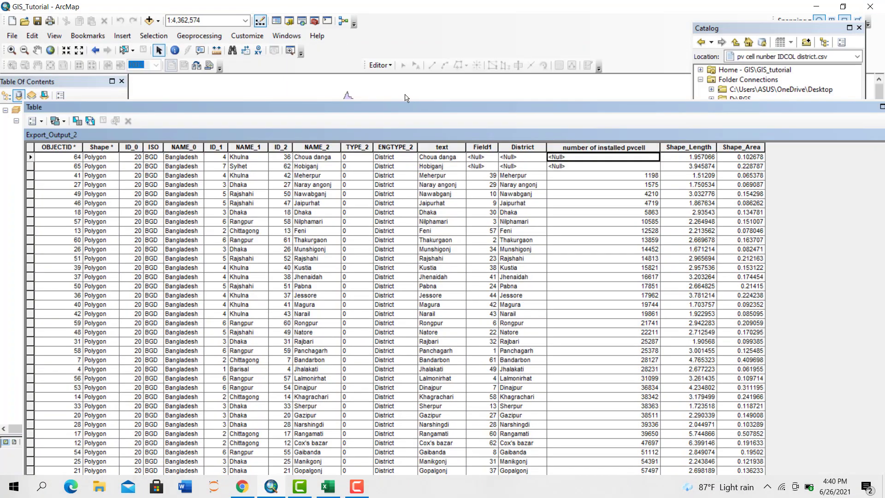
left_click(381, 65)
left_click(394, 80)
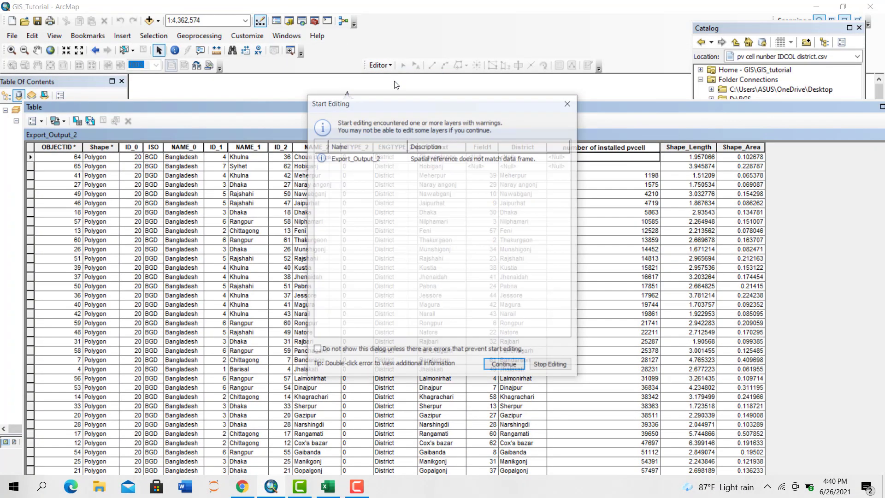
left_click(495, 359)
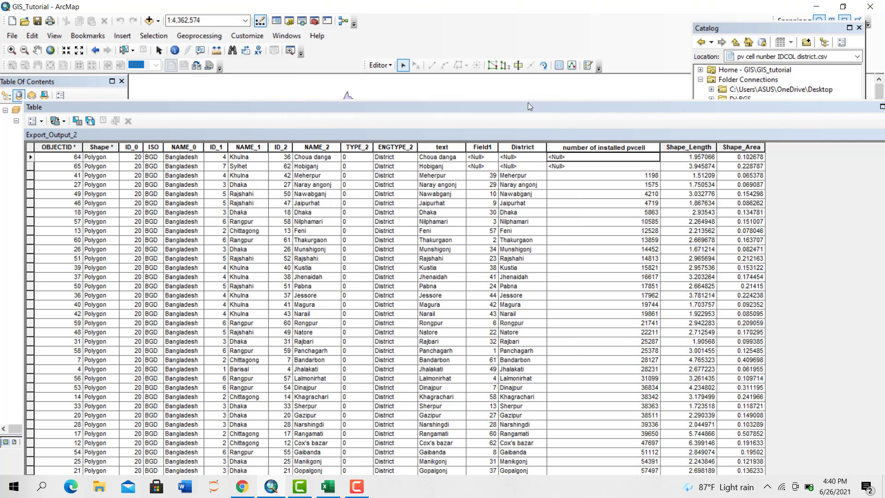
- Set number of installed pvcell to 1150 for Choua danga and 500 for Hobiganj
left_click(559, 158)
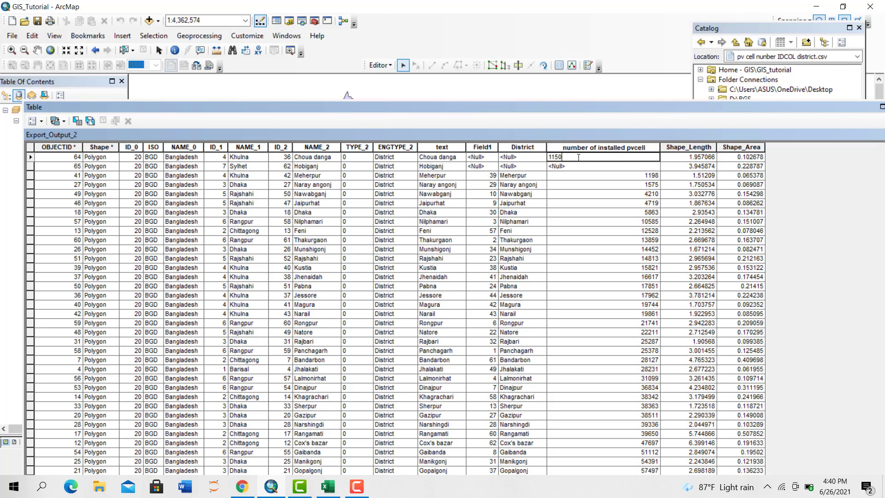
key("Return")
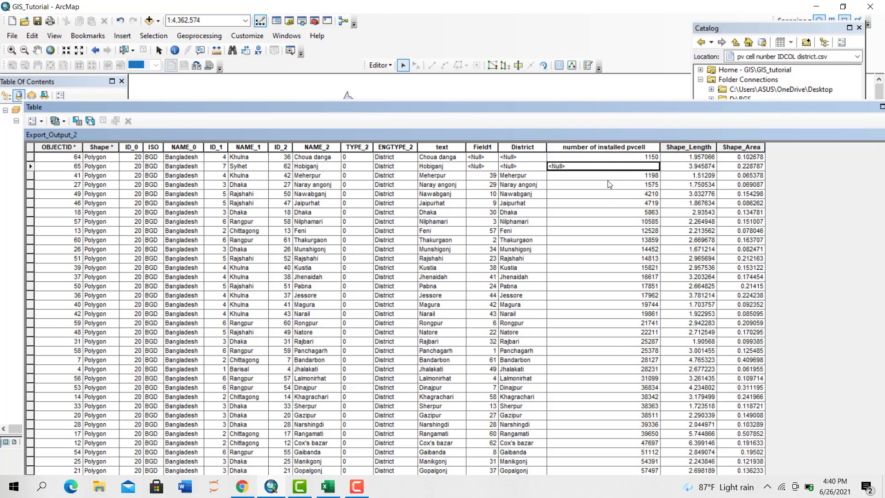
left_click(616, 166)
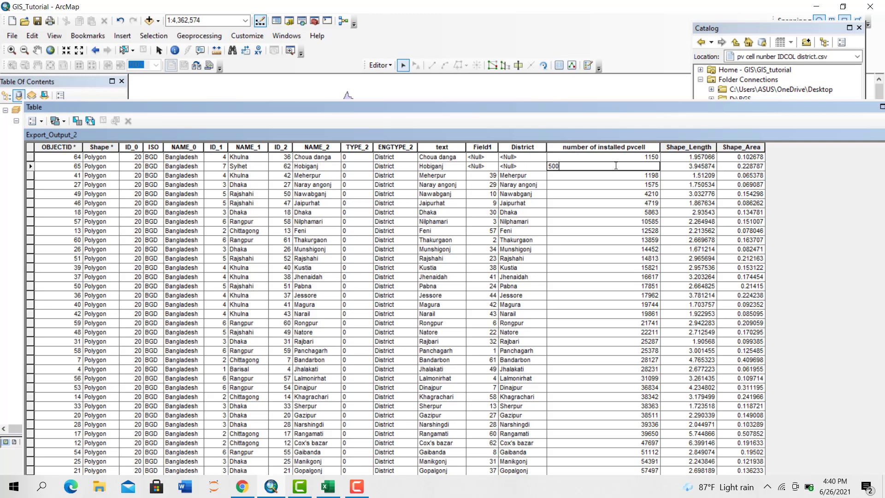
key("Return")
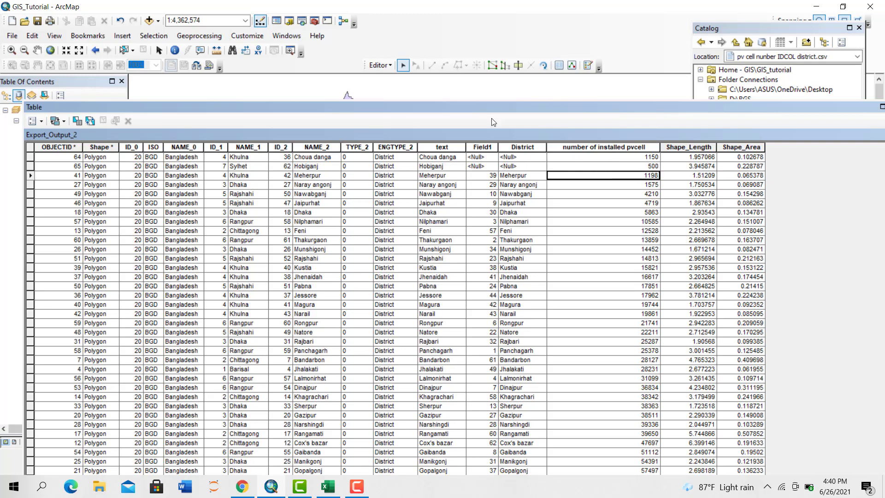
- Save the edits, end the edit session and close the attribute table
left_click(380, 65)
left_click(402, 104)
left_click(380, 65)
left_click(386, 92)
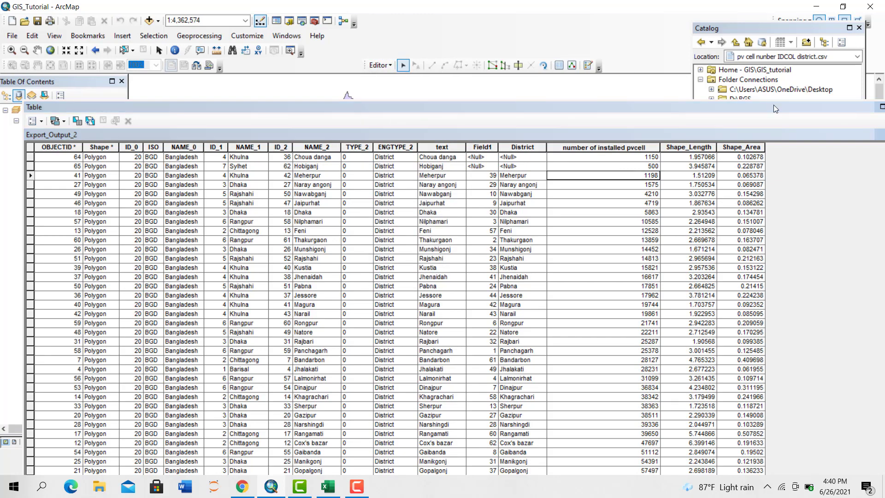
left_click_drag(771, 105, 691, 75)
left_click(814, 76)
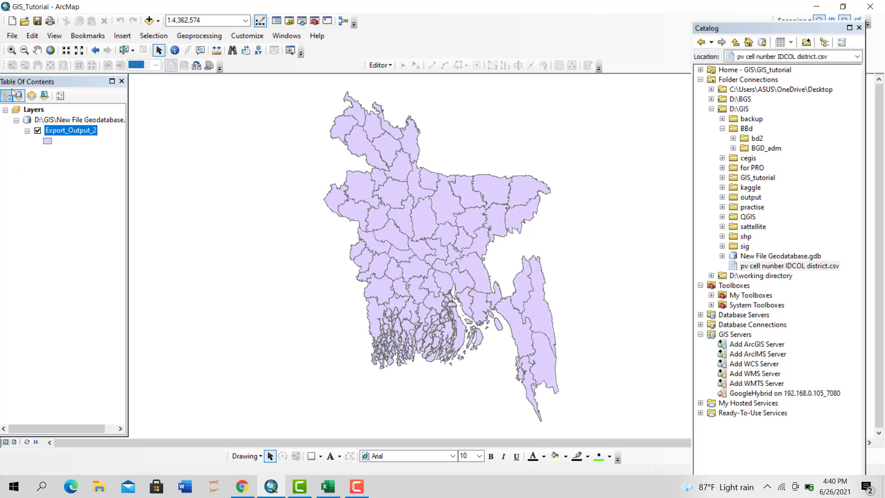
- Set the Export_Output_2 symbology to graduated colors based on the number of installed pvcell field
left_click(38, 131)
right_click(70, 132)
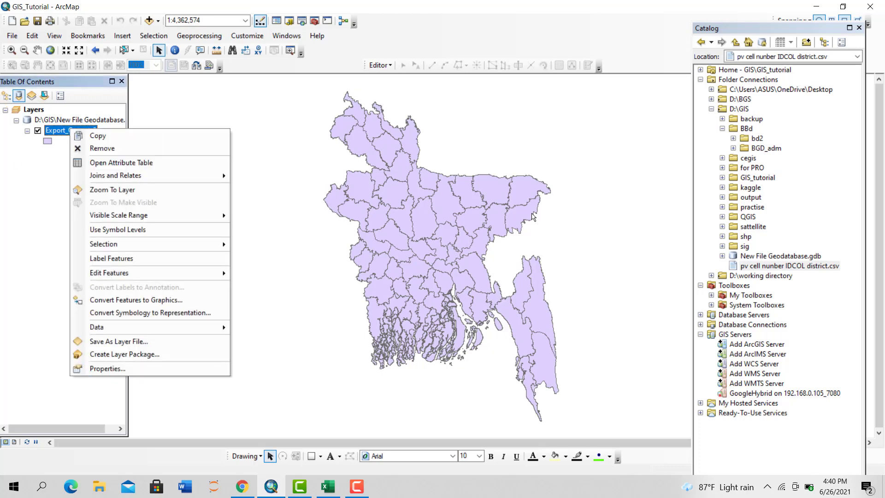
left_click(122, 369)
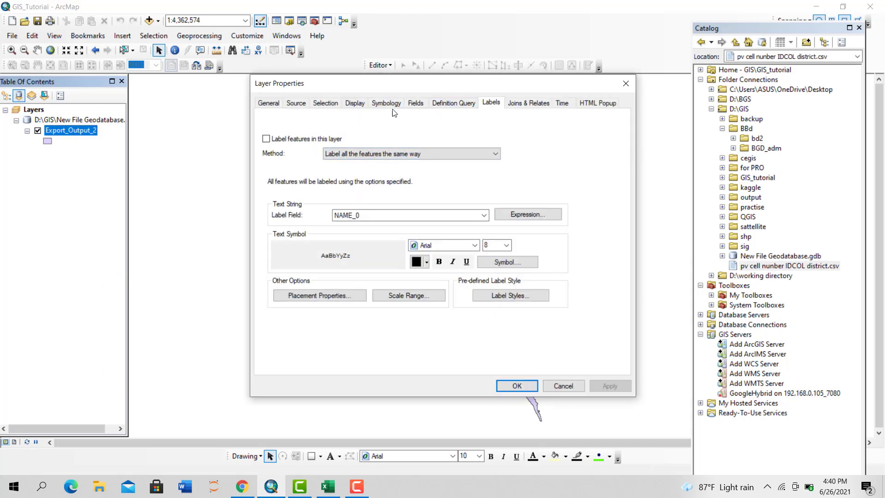
left_click(387, 104)
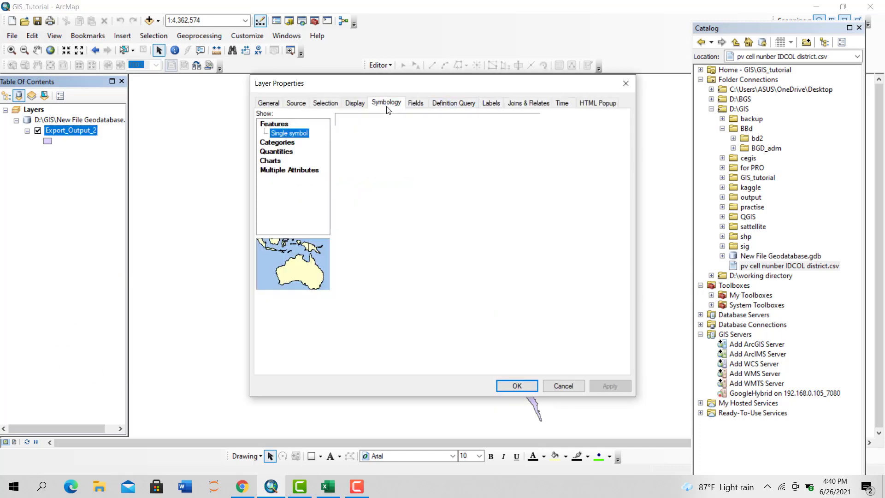
left_click(281, 143)
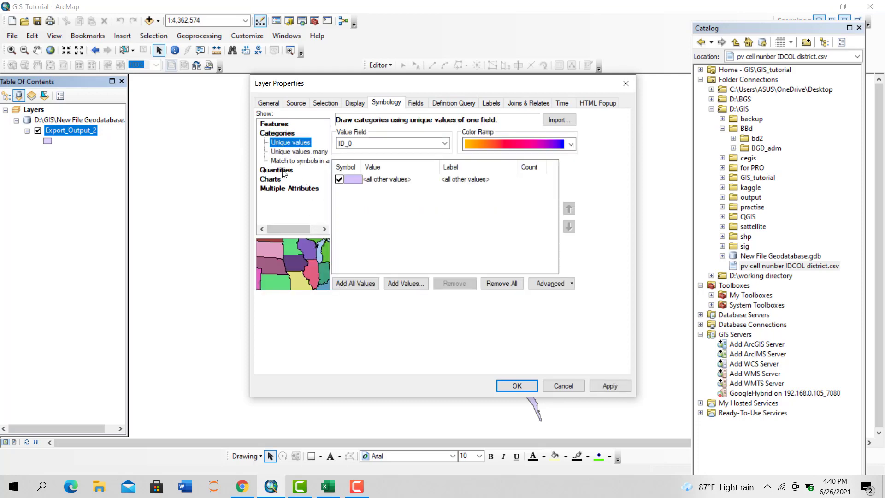
left_click(279, 170)
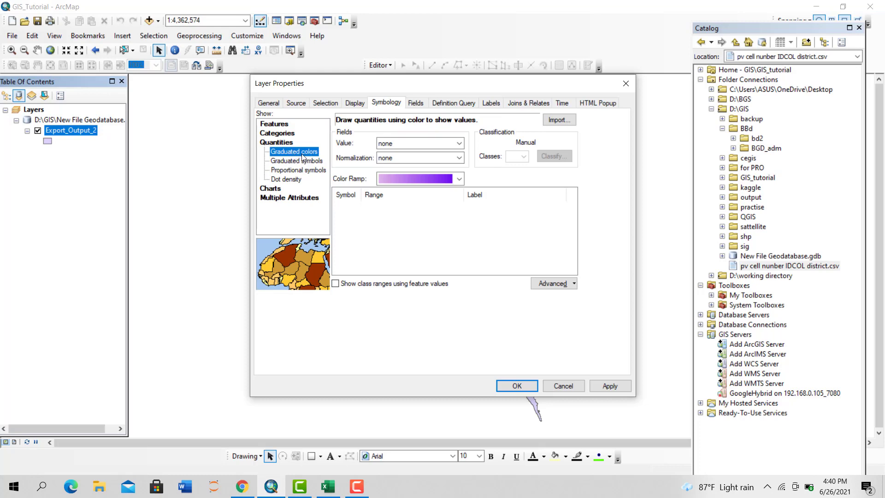
left_click(458, 144)
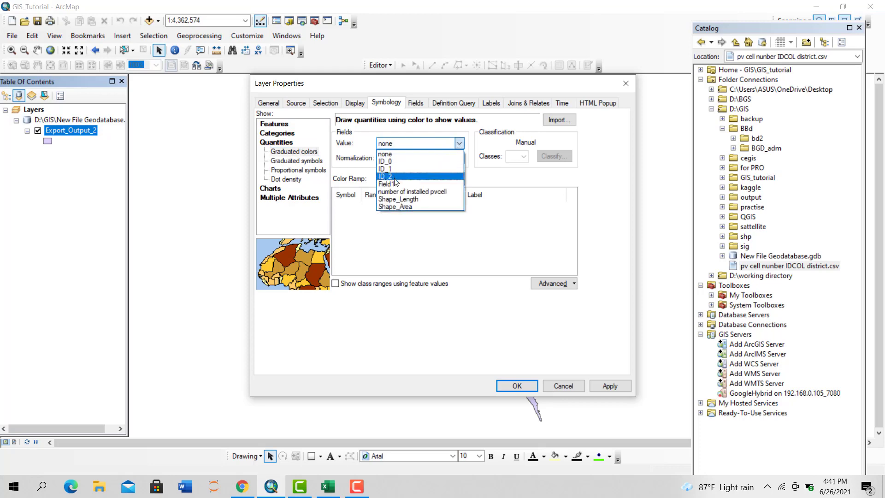
left_click(425, 194)
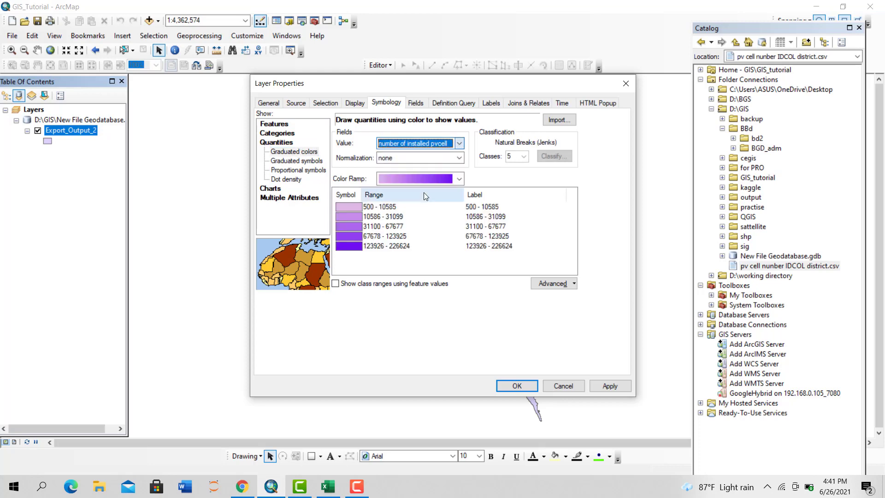
- Classify the graduated colors into 4 classes with the Quantile method and apply the symbology to the map
left_click(523, 160)
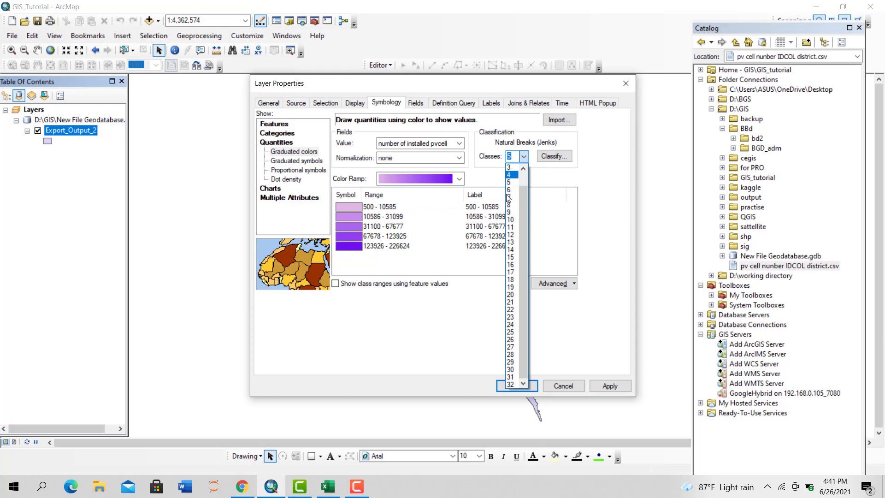
left_click(515, 175)
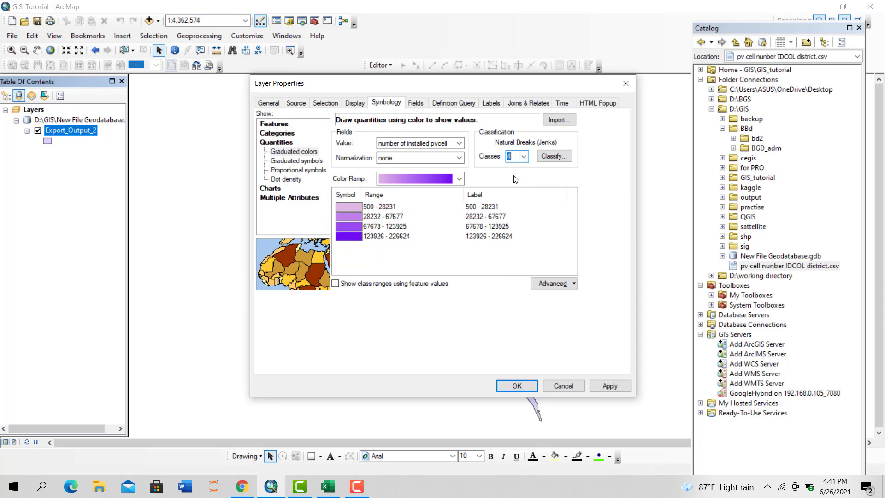
left_click(549, 157)
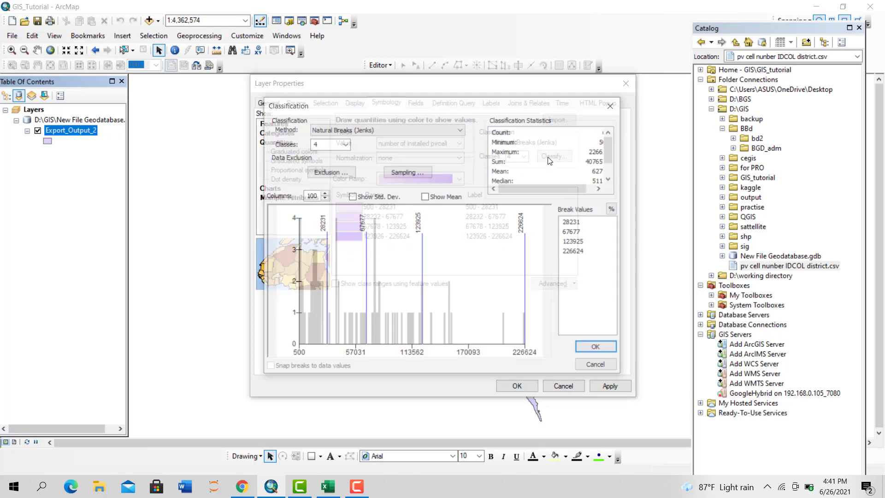
left_click(433, 127)
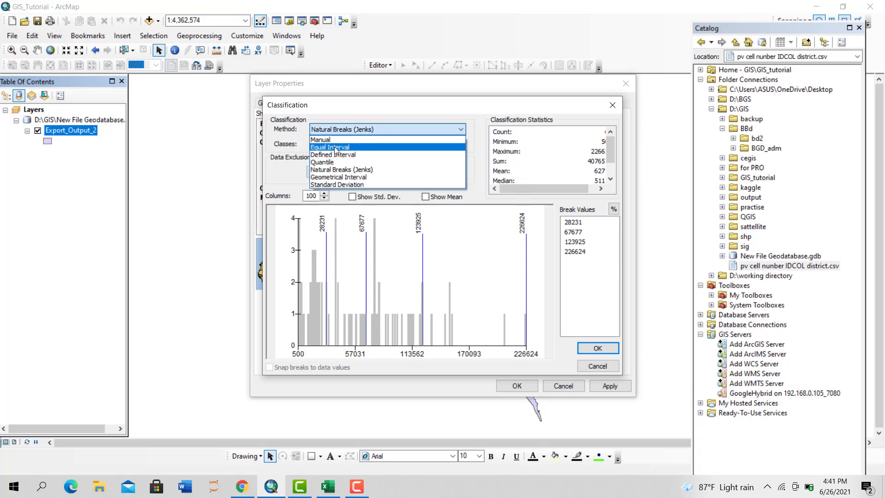
left_click(329, 161)
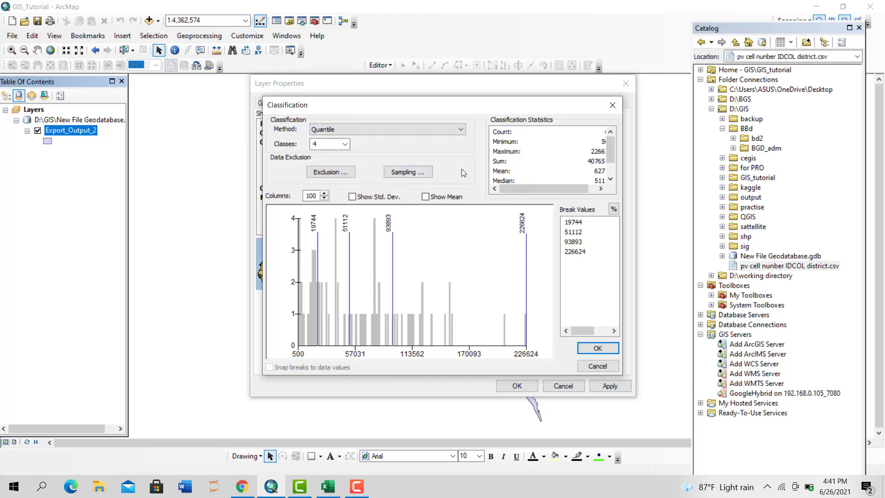
left_click(604, 352)
left_click(611, 384)
left_click(517, 386)
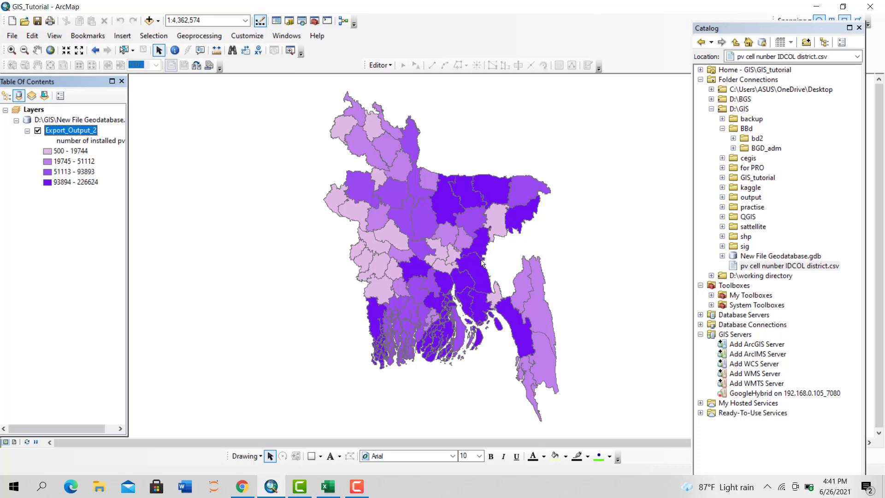
- Set the first two class break values of the Export_Output_2 graduated colors to 2000 and 50000
right_click(65, 130)
left_click(111, 367)
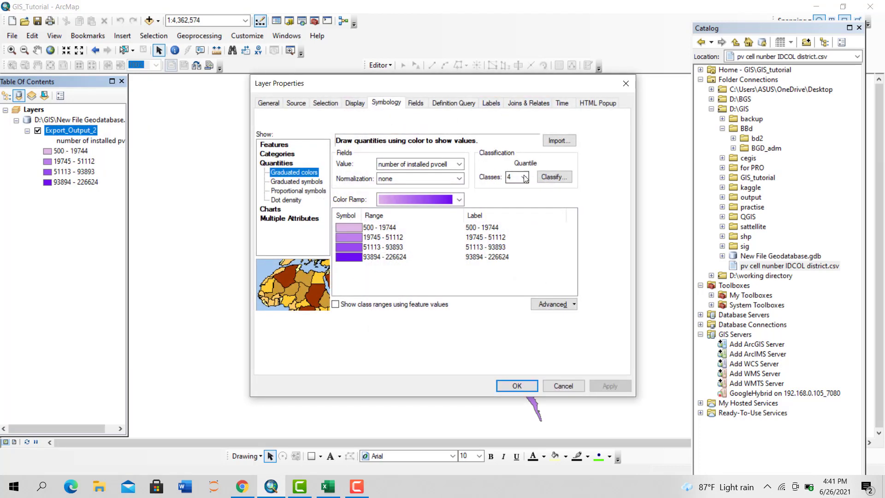
left_click(554, 179)
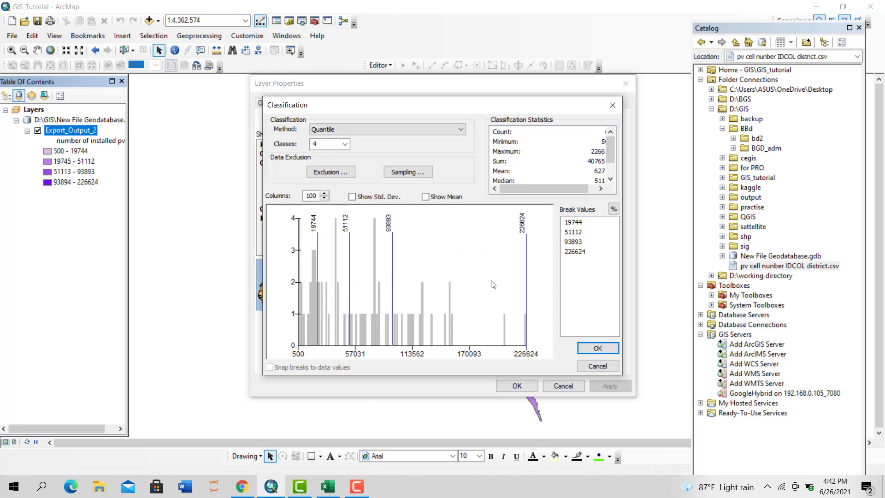
left_click(573, 225)
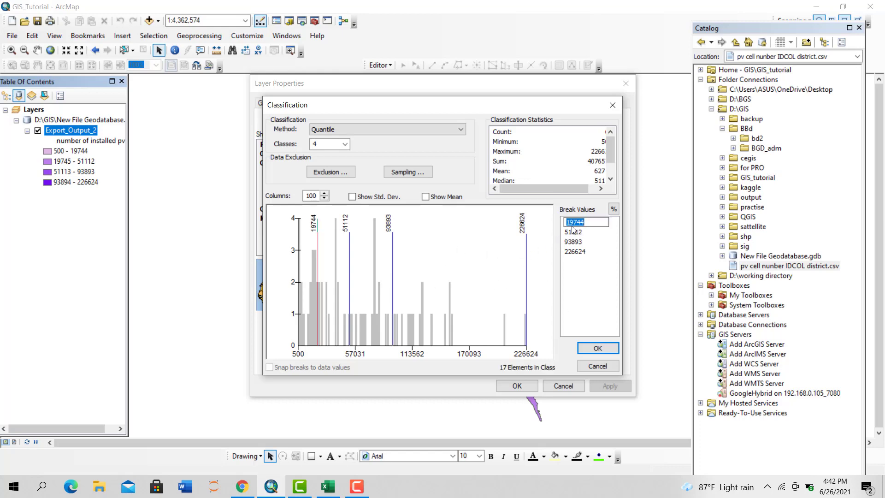
type("2000")
left_click(581, 233)
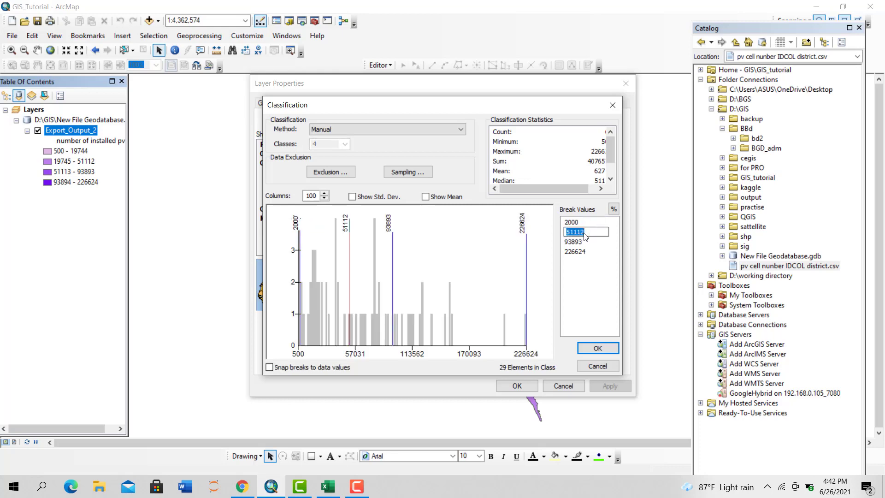
type("50000")
key("Return")
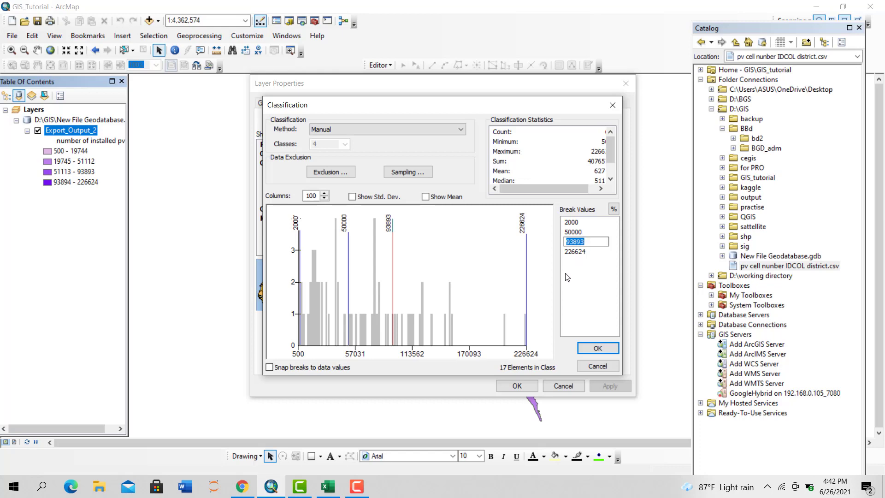
left_click(598, 349)
left_click(598, 349)
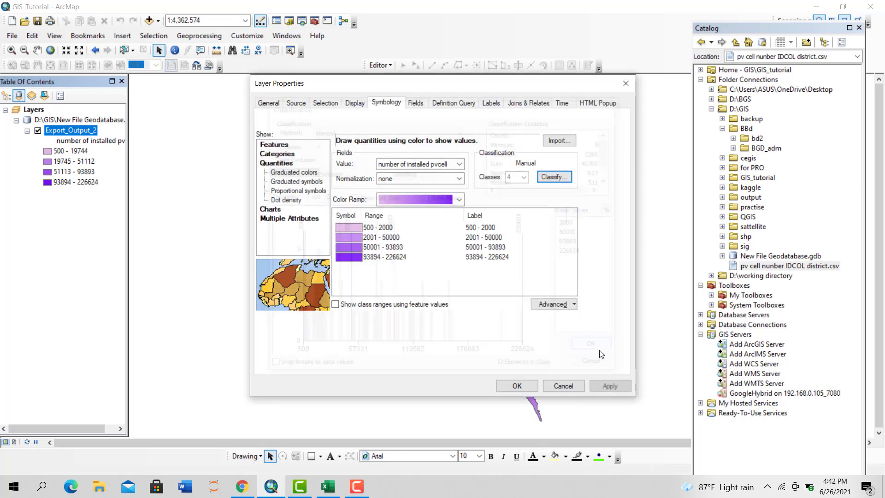
- Change the color ramp to the yellow-red-magenta-blue one and apply the symbology to the map
left_click(425, 199)
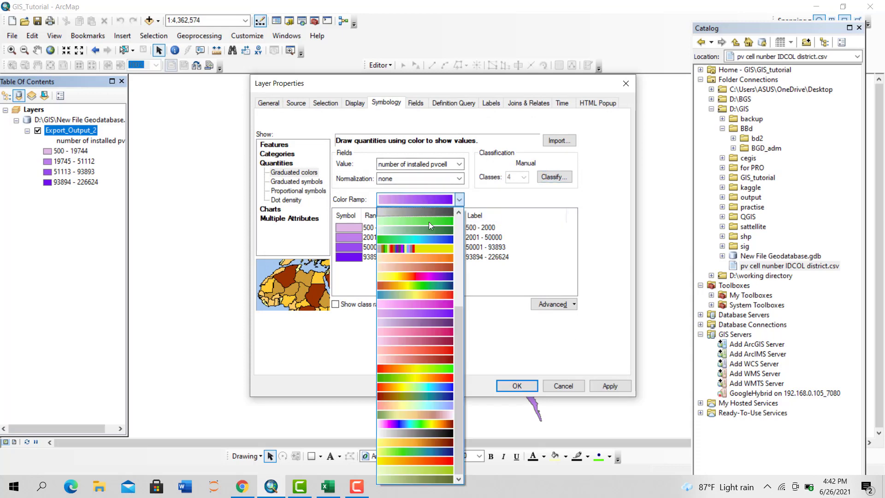
left_click(438, 276)
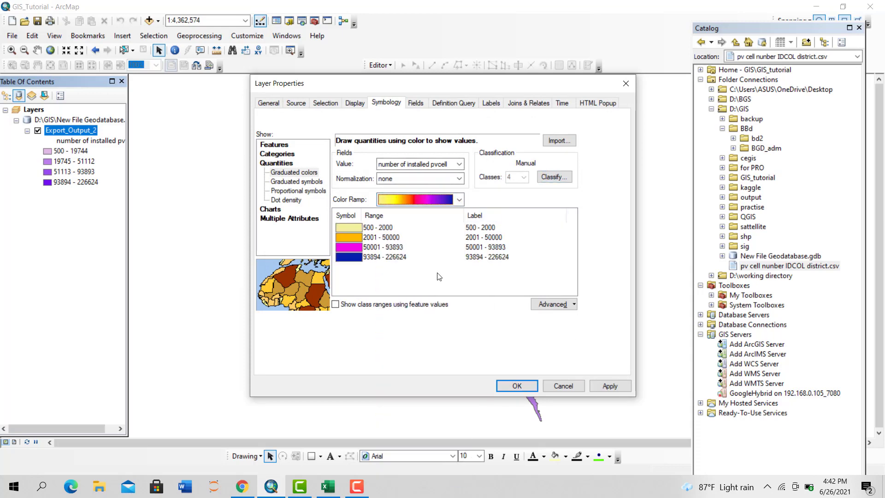
left_click(609, 385)
left_click(507, 386)
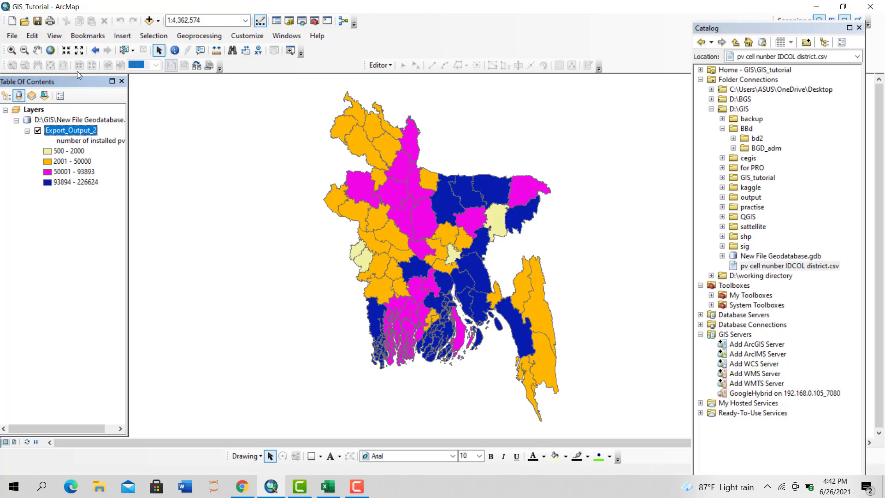
right_click(76, 131)
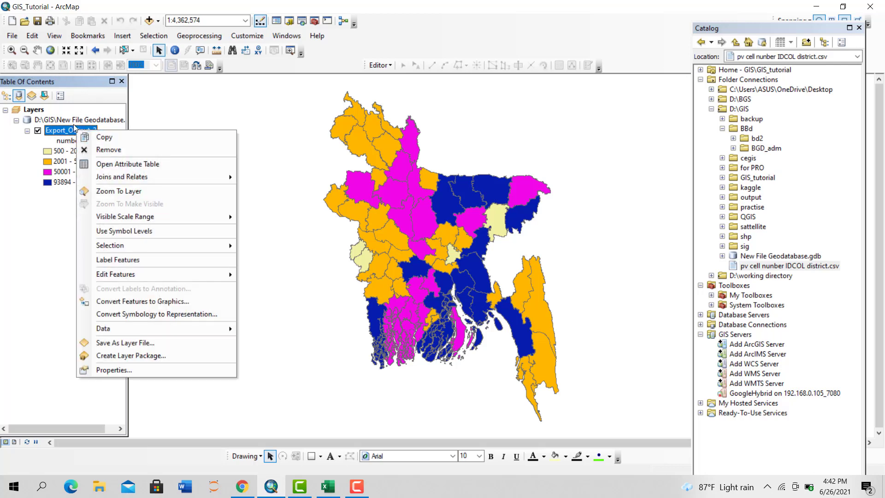
right_click(73, 121)
left_click(110, 134)
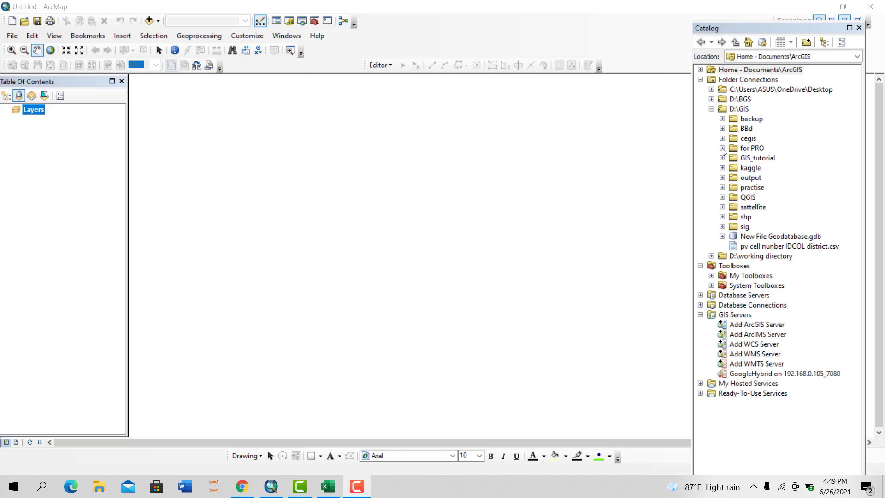
- Open the GIS_Tutorial.mxd map document from the D:\GIS\GIS_tutorial folder and look over its libr, school and Rod layers
left_click(723, 158)
double_click(777, 178)
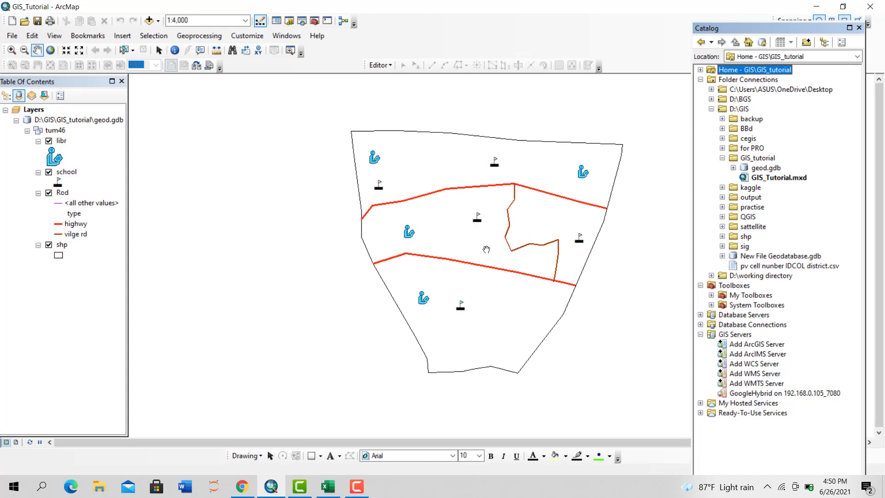
left_click_drag(487, 235, 375, 234)
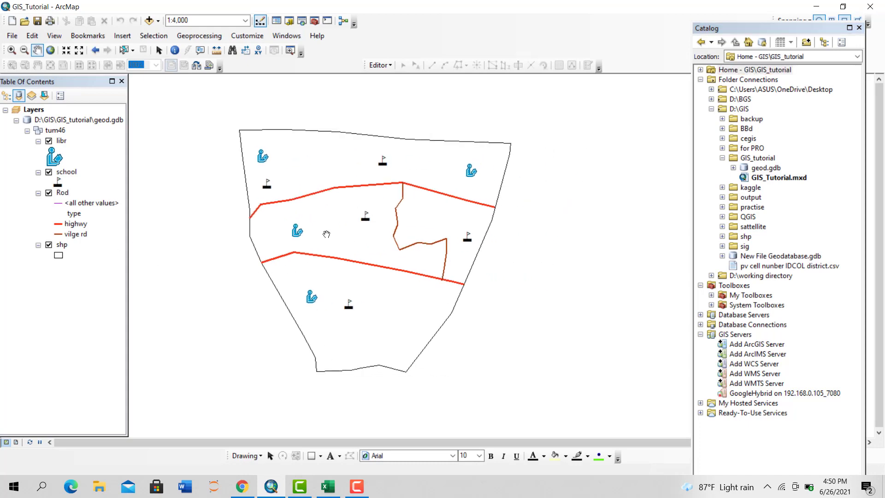
left_click_drag(295, 218, 352, 250)
left_click(62, 141)
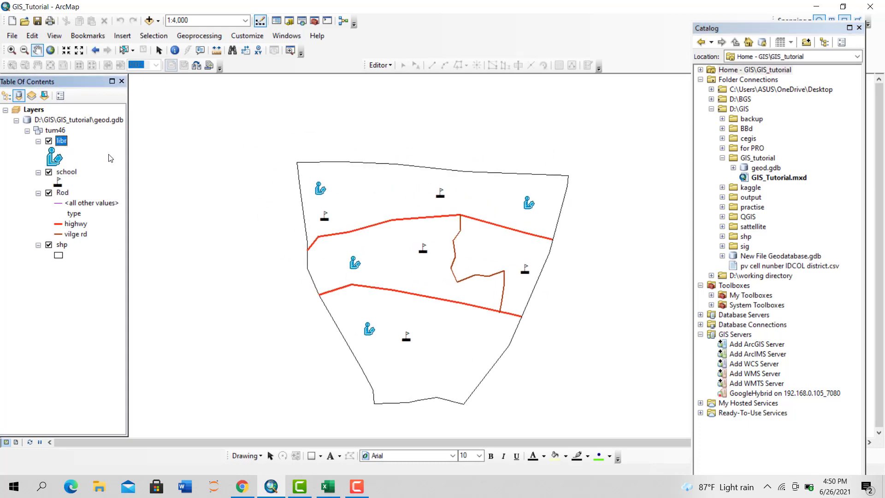
left_click(67, 172)
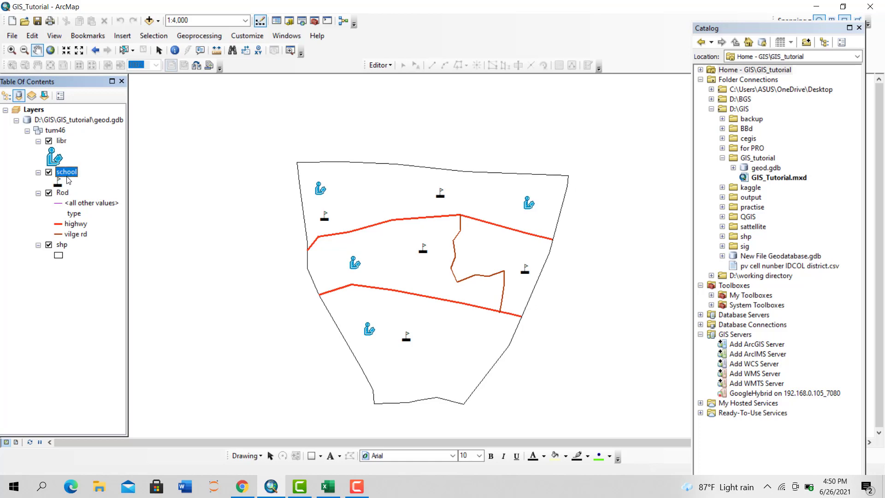
left_click(65, 193)
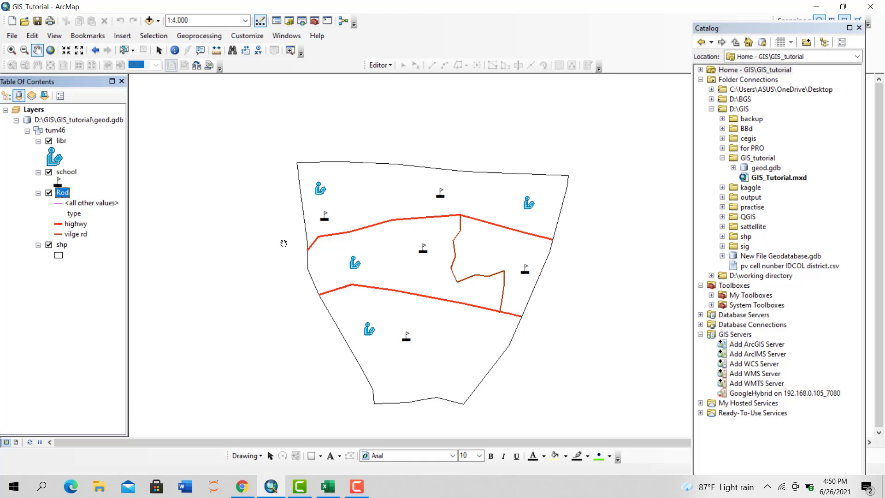
- Examine the library_name field in the libr layer's attribute table, and close the table
left_click(62, 143)
right_click(62, 143)
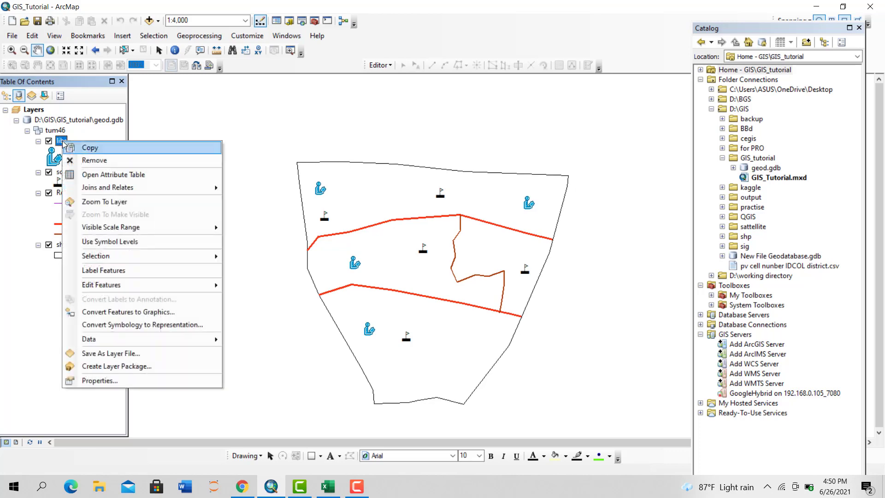
left_click(103, 175)
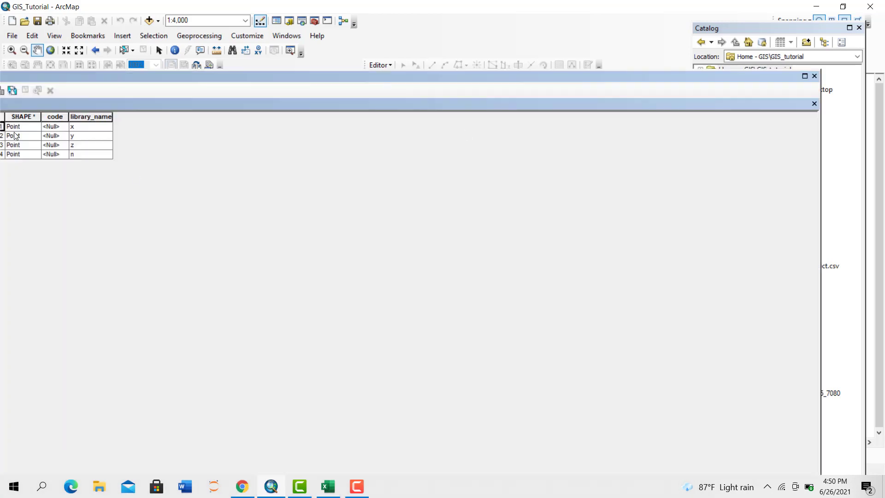
left_click(93, 116)
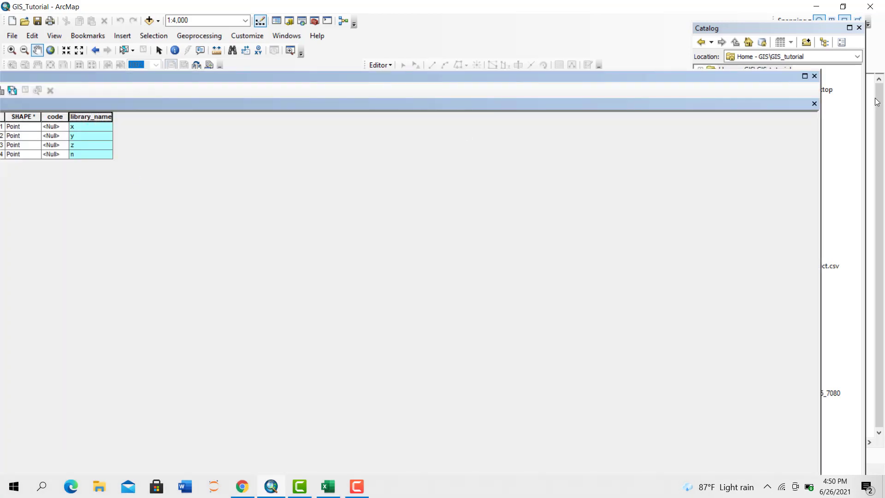
left_click(814, 75)
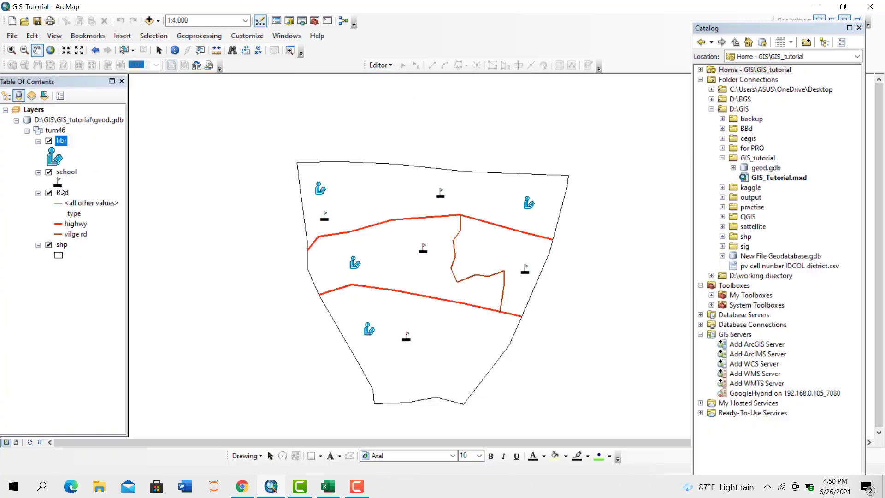
- Examine the school_name field in the school layer's attribute table, and close the table
right_click(65, 175)
left_click(111, 91)
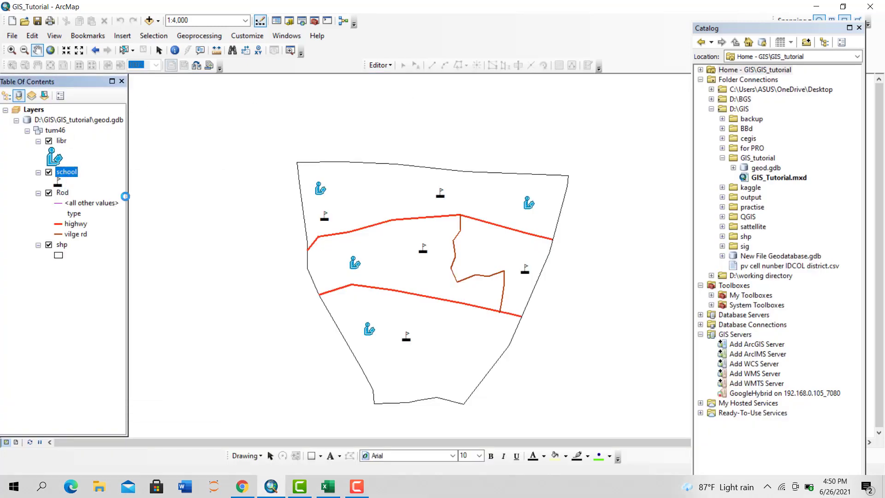
left_click(79, 117)
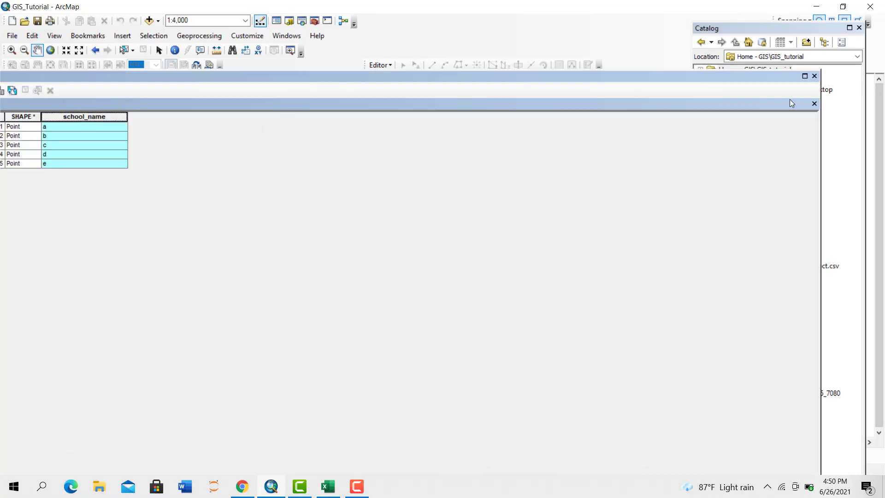
left_click(814, 76)
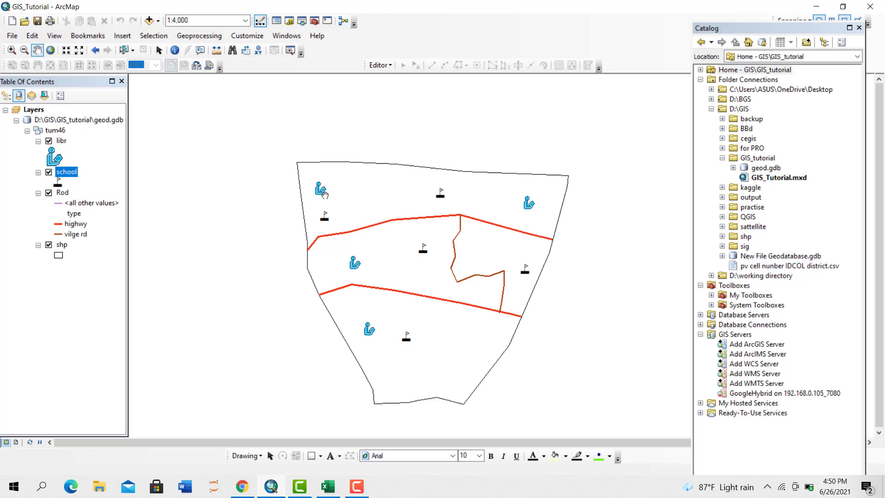
- Start a join on the school layer that uses data from another layer based on spatial location
left_click_drag(321, 191, 320, 198)
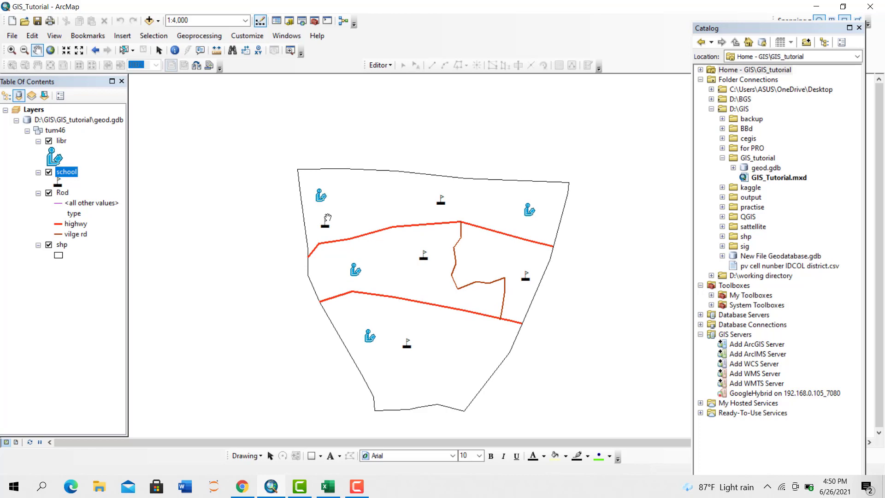
right_click(74, 173)
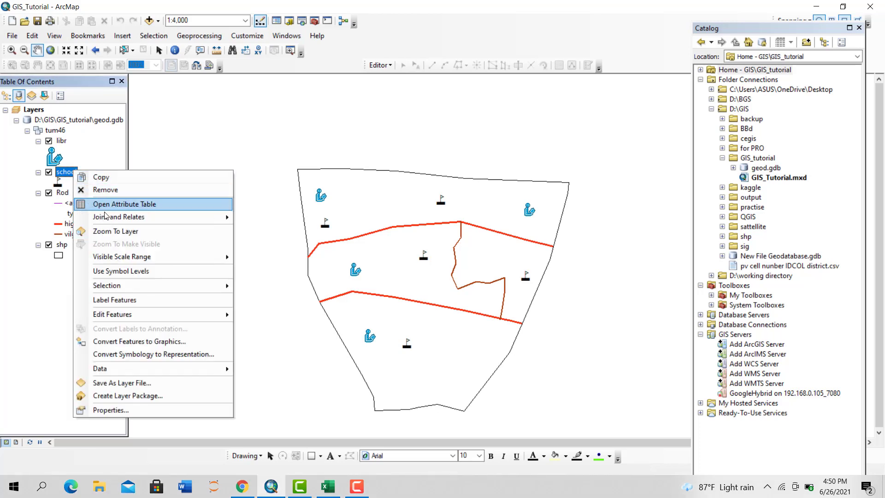
mouse_move(107, 217)
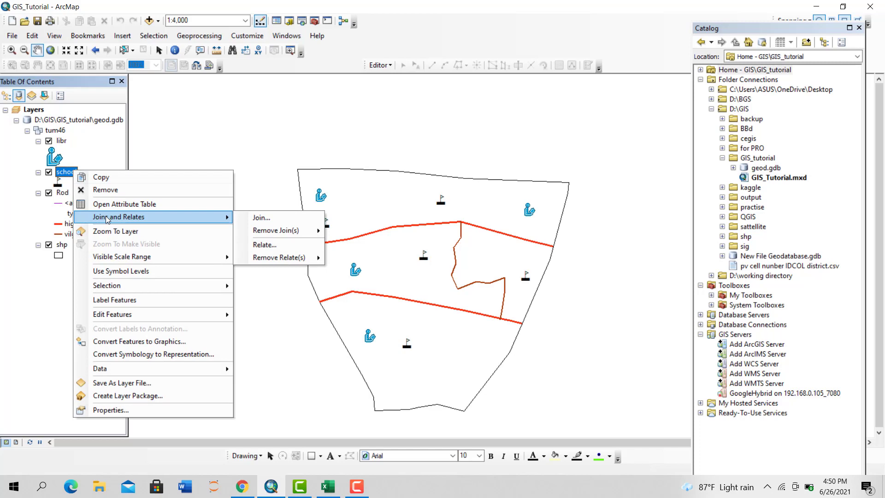
left_click(262, 219)
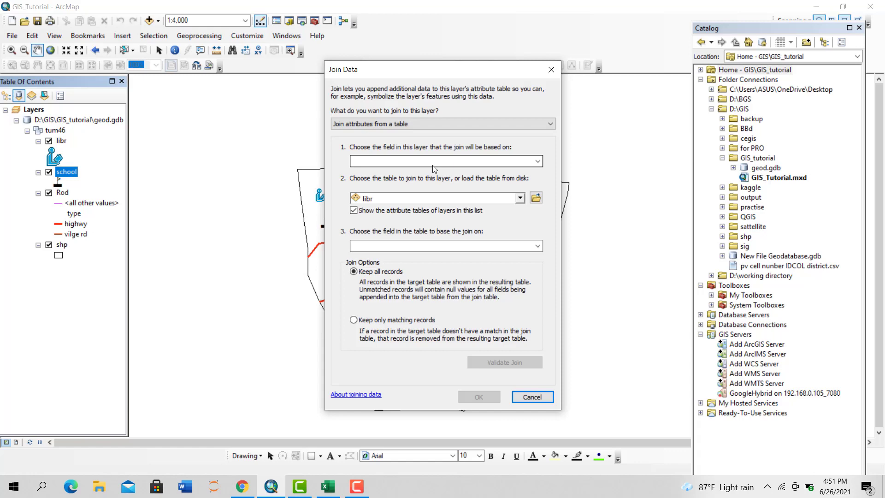
left_click(362, 123)
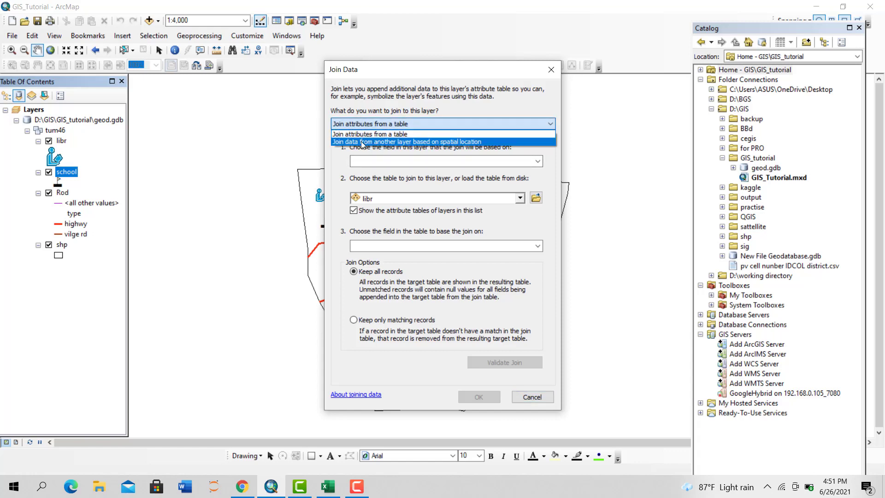
left_click(362, 143)
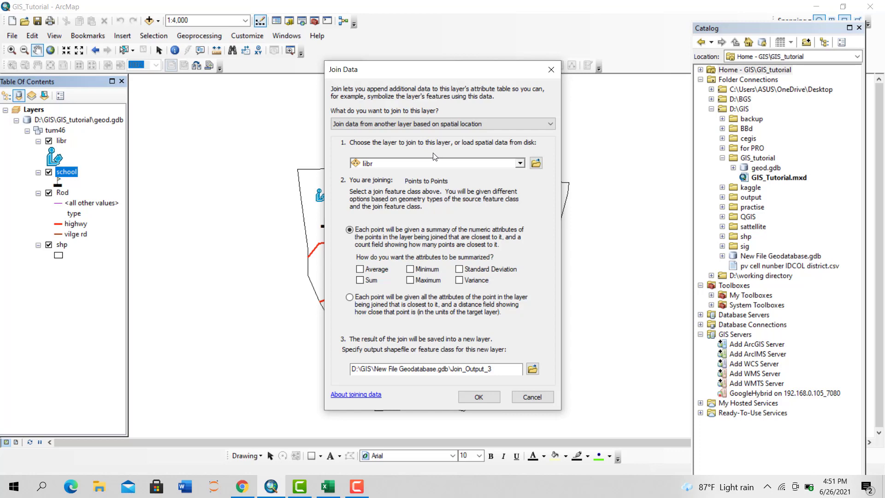
- Join each school to all attributes of its closest libr point with a distance field, saving to Join_Output_3 in New File Geodatabase.gdb
left_click(349, 297)
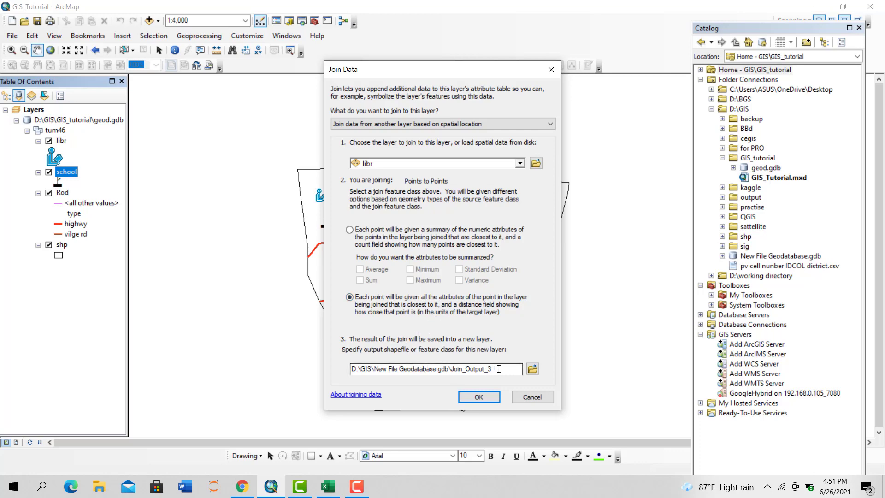
left_click_drag(499, 369, 453, 365)
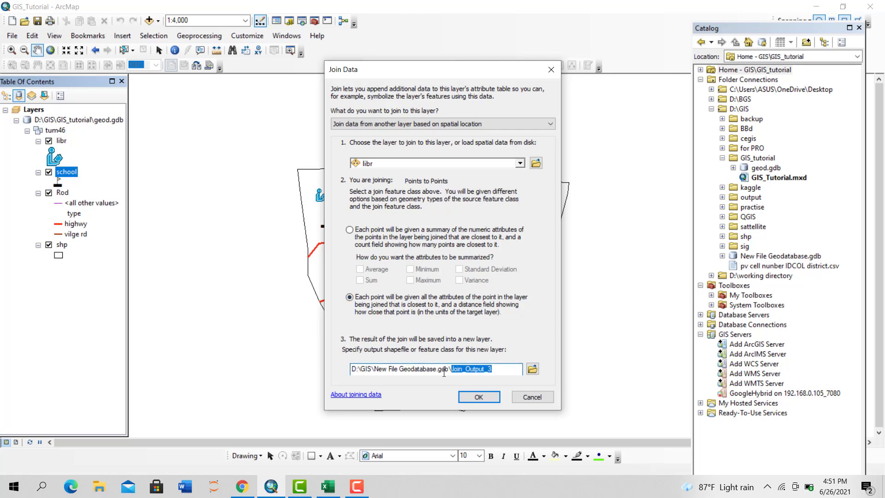
left_click(496, 369)
left_click(480, 397)
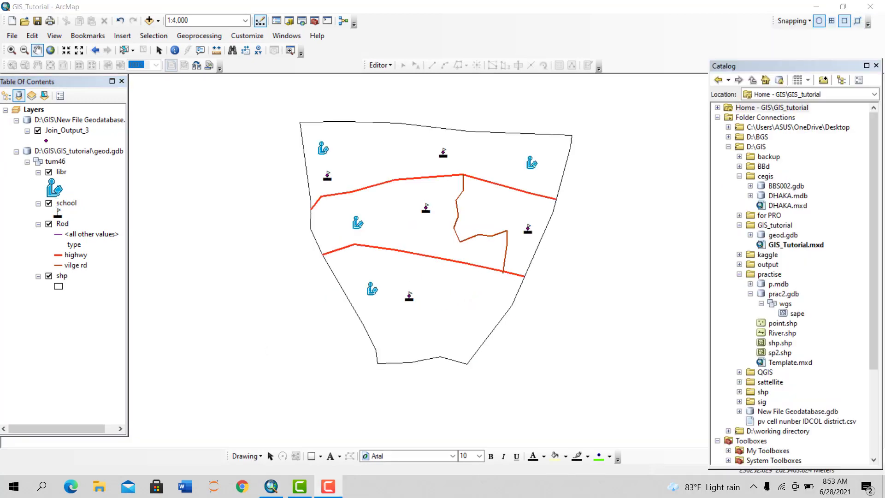
- Open the Join_Output_3 attribute table and examine the library name and distance joined to each school
right_click(68, 129)
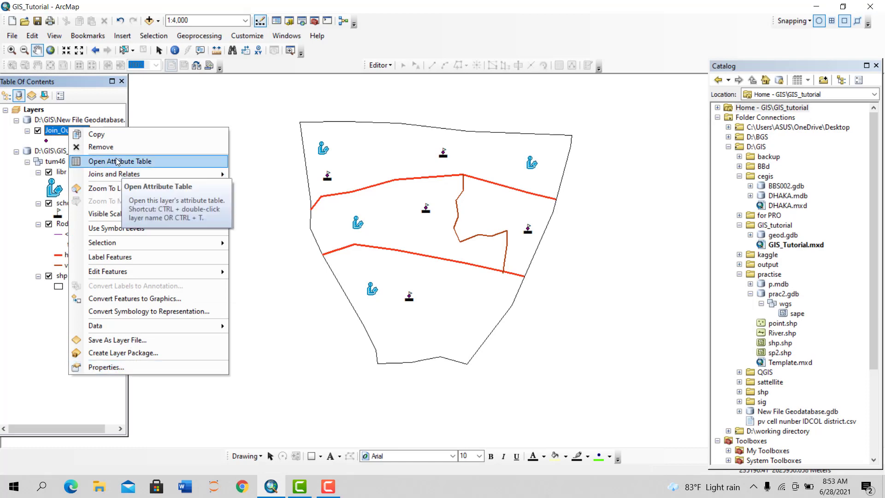
left_click(116, 162)
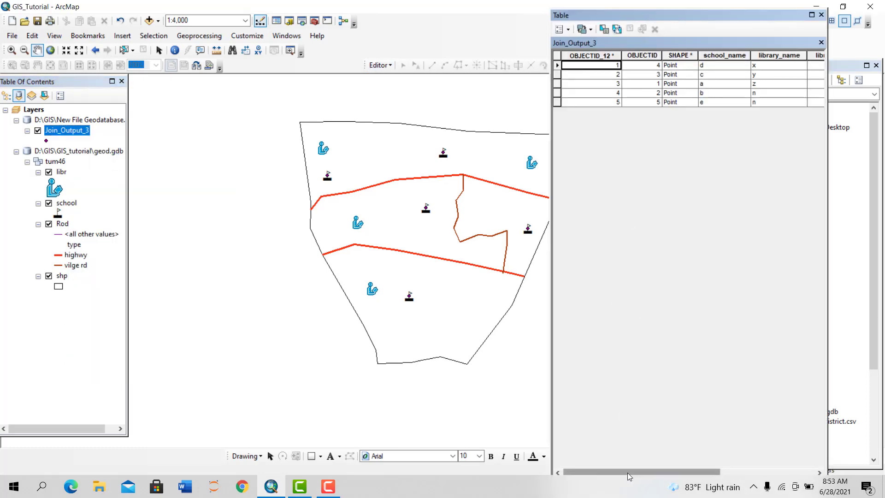
left_click_drag(626, 471, 658, 469)
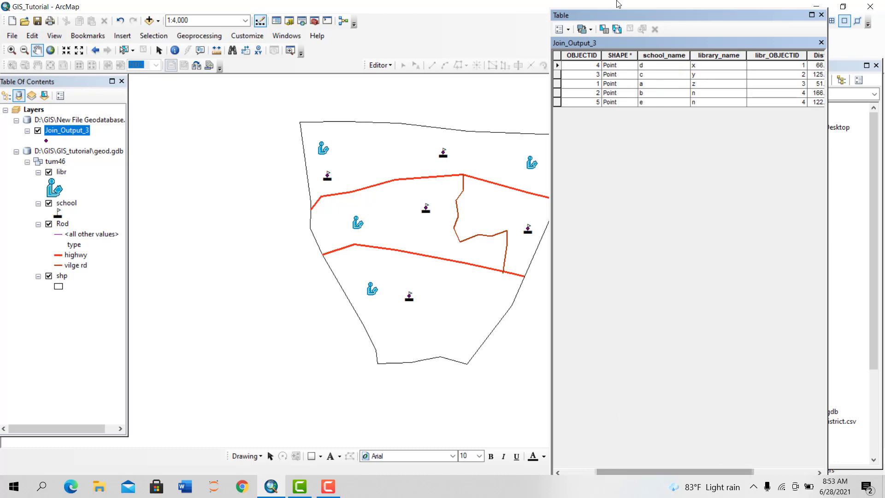
- Move the Distance column directly after library_name in the Join_Output_3 table
left_click(659, 56)
left_click(720, 57)
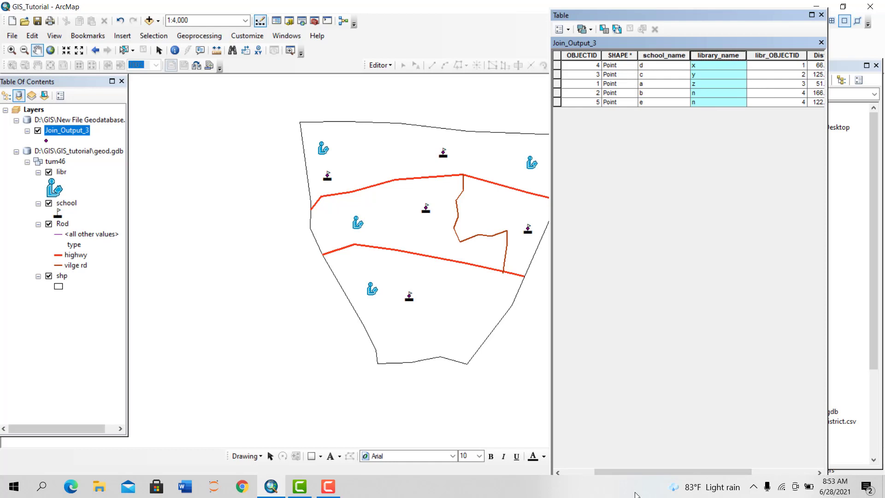
left_click_drag(644, 472, 674, 472)
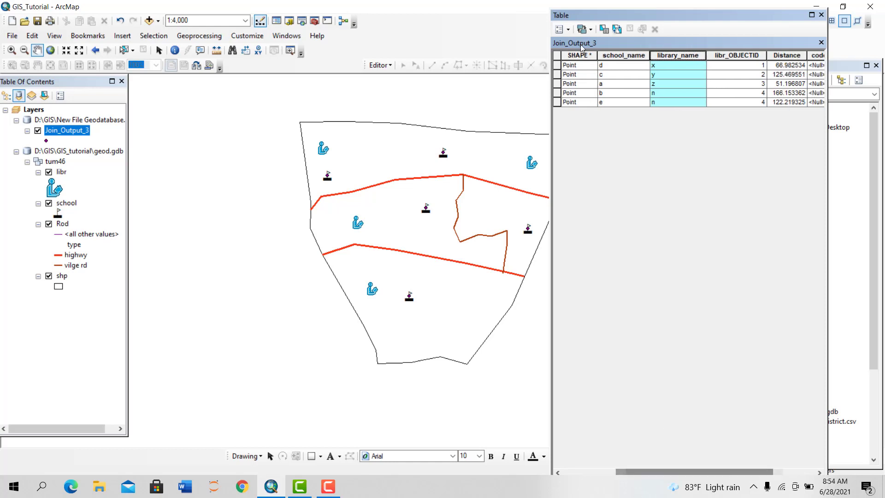
left_click(790, 56)
left_click_drag(790, 56, 729, 51)
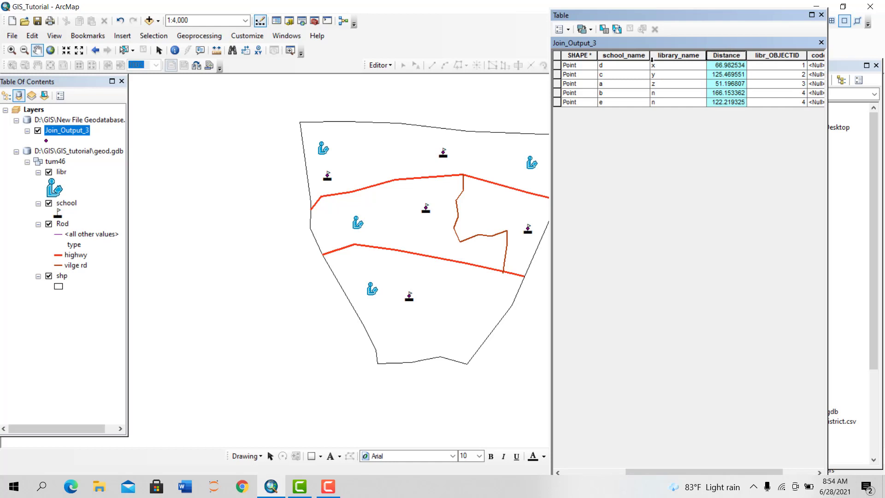
- Examine the school, nearest library and distance values in the Join_Output_3 records, starting with school d
left_click(668, 67)
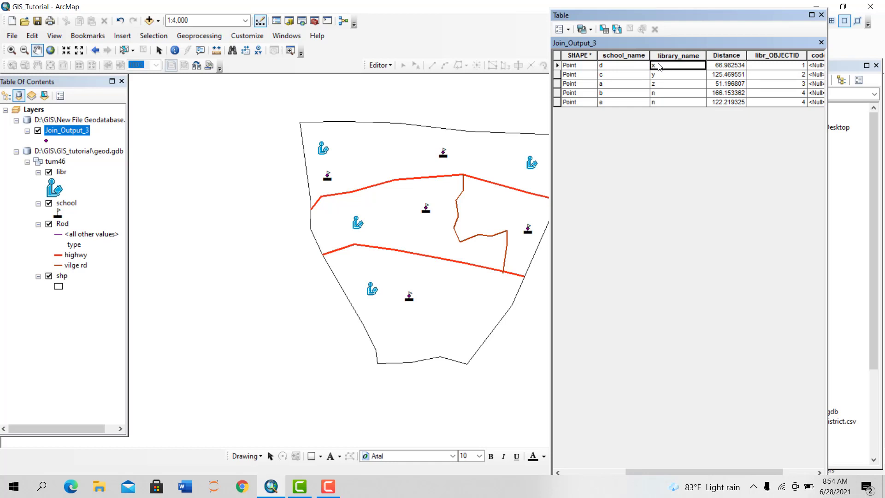
left_click(627, 68)
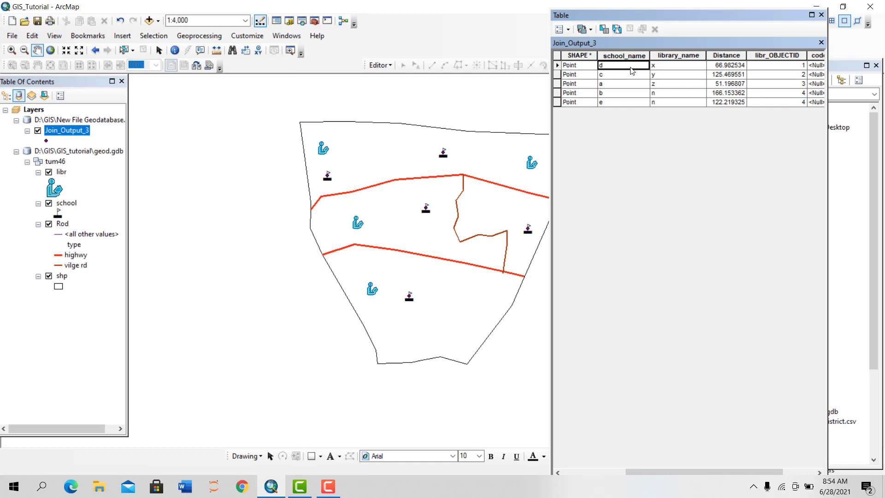
left_click(663, 68)
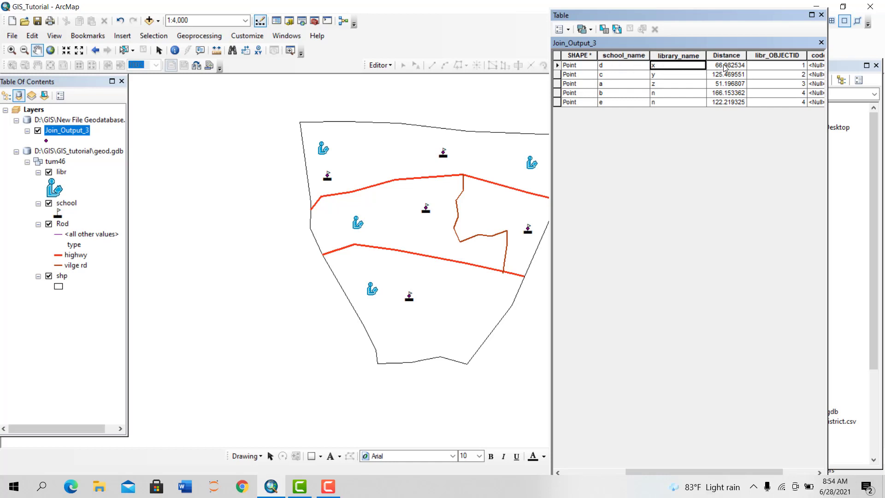
left_click(729, 67)
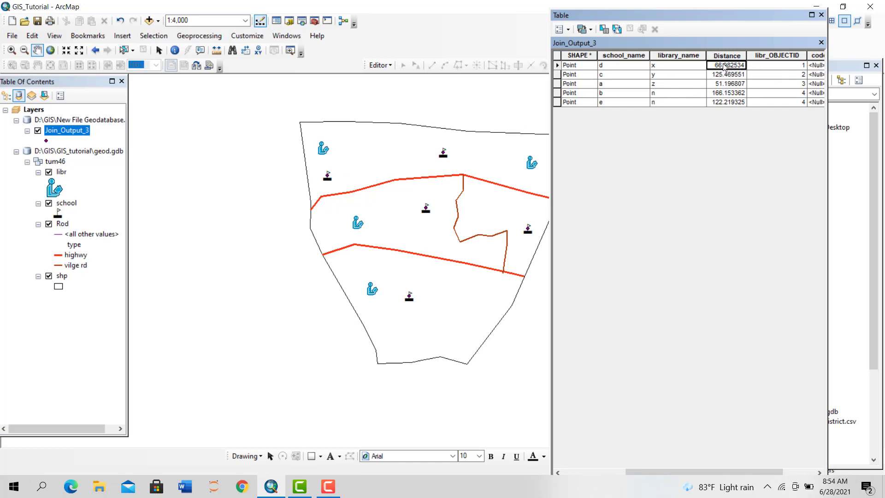
left_click(725, 75)
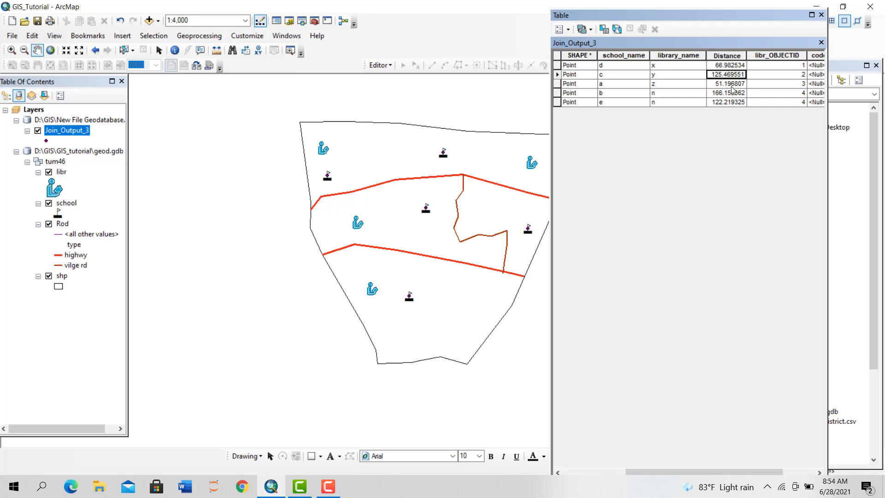
left_click(730, 84)
left_click(729, 93)
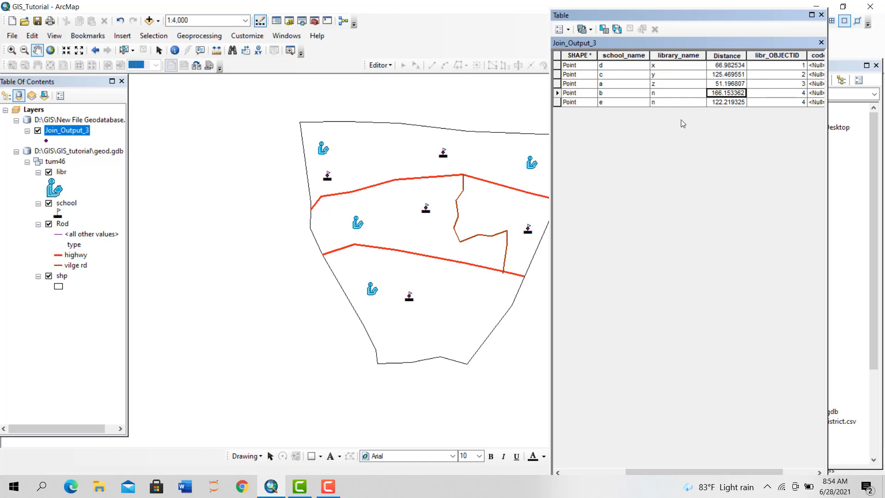
left_click(726, 57)
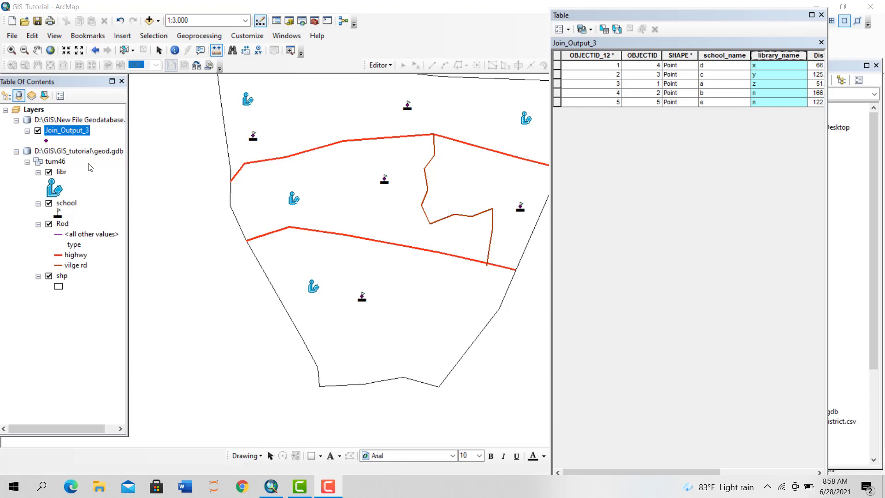
- Open the school layer's attribute table and select the record of school d to locate it on the map
left_click(710, 65)
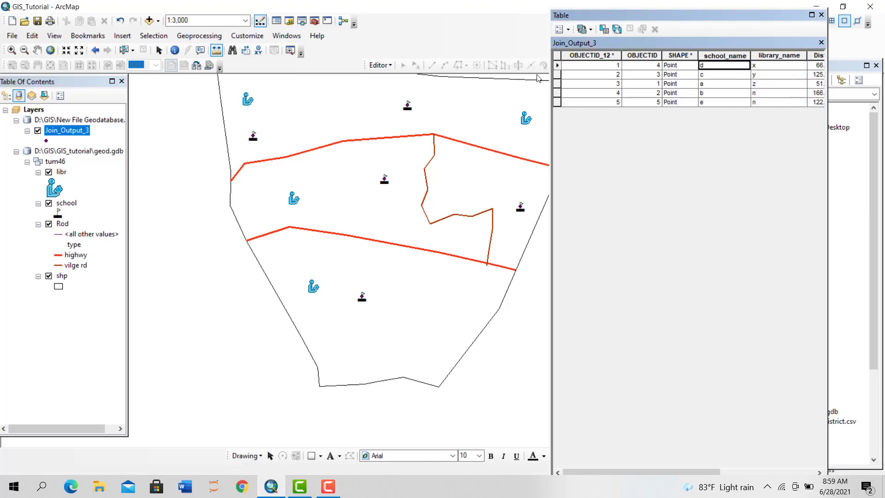
right_click(70, 204)
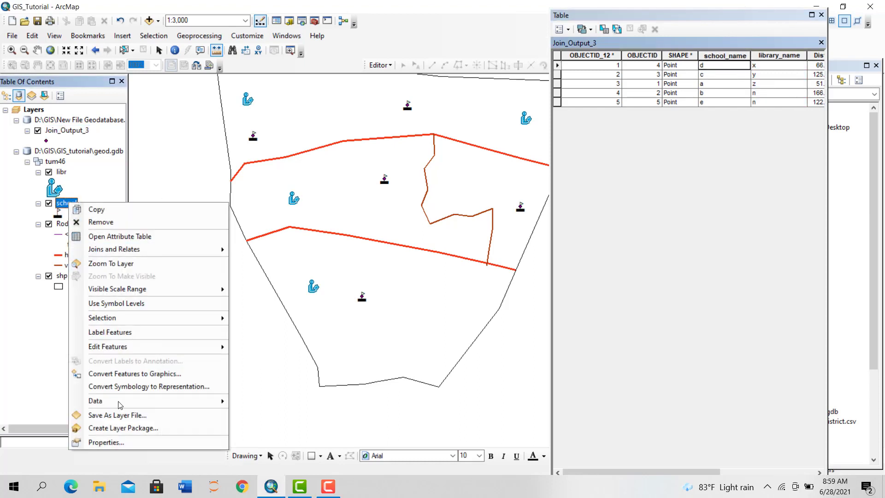
left_click(113, 236)
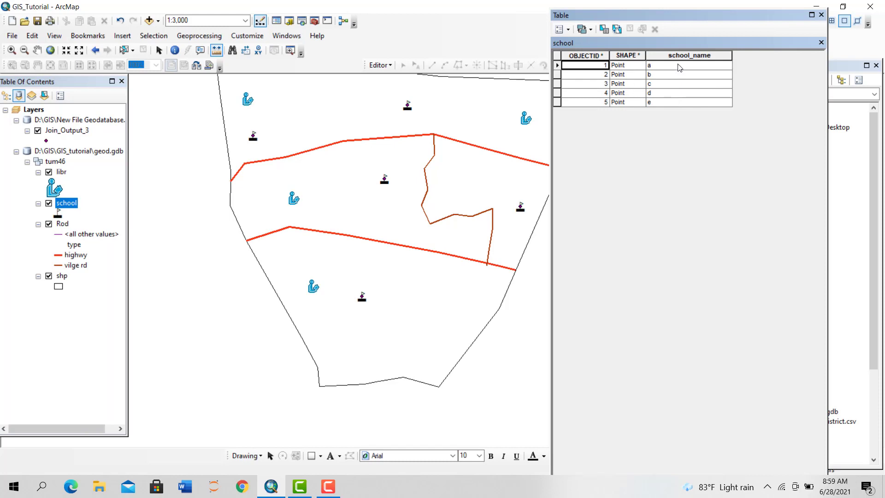
left_click(557, 92)
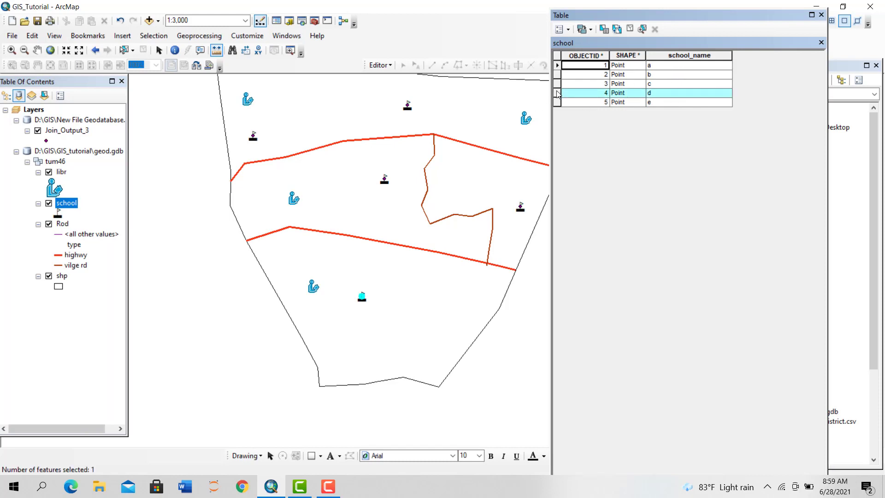
scroll(361, 295, "up", 3)
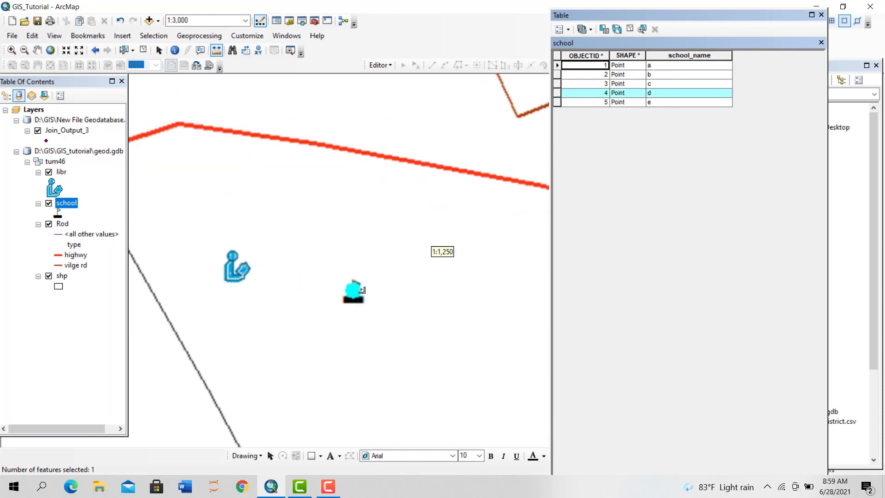
- Measure the straight-line distance on the map from the nearest library point to the selected school d
right_click(215, 49)
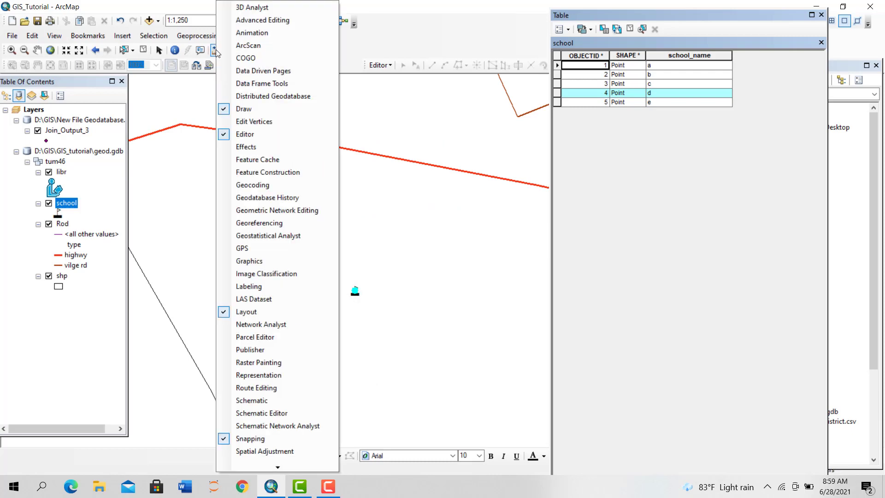
left_click(274, 53)
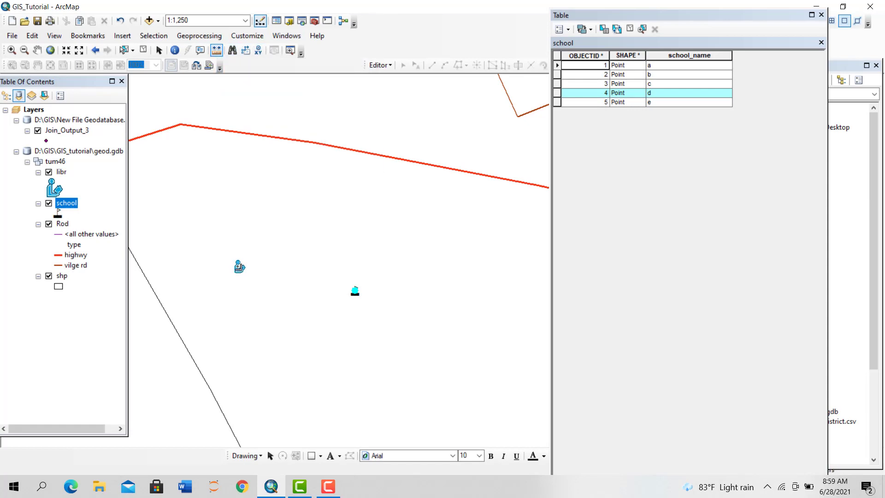
left_click(238, 267)
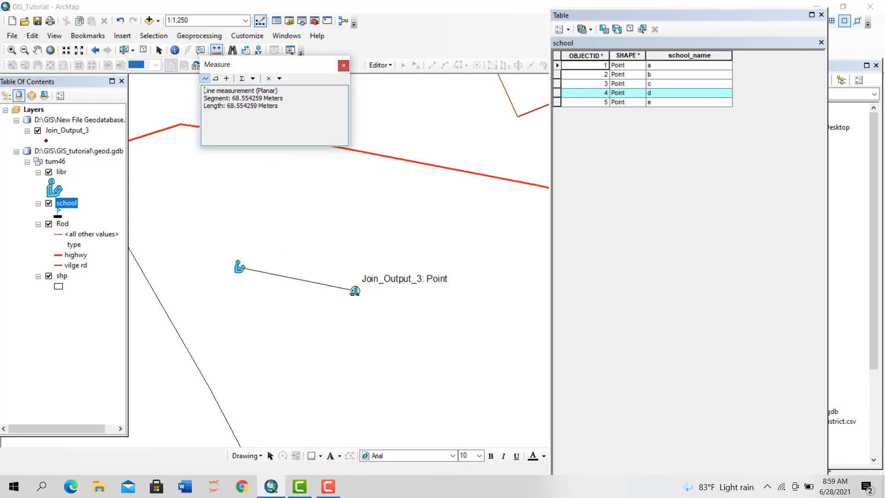
double_click(354, 290)
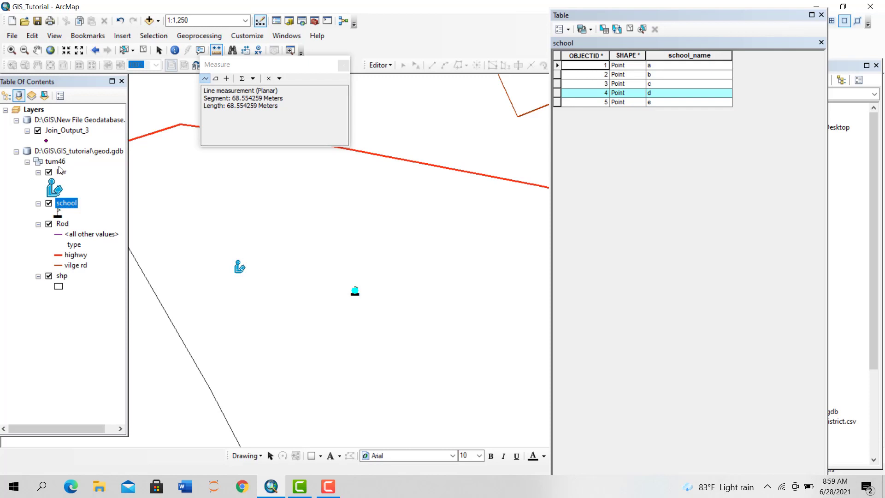
- Check school d's Distance value in the Join_Output_3 table against the measurement, and close the table and Measure window
right_click(66, 131)
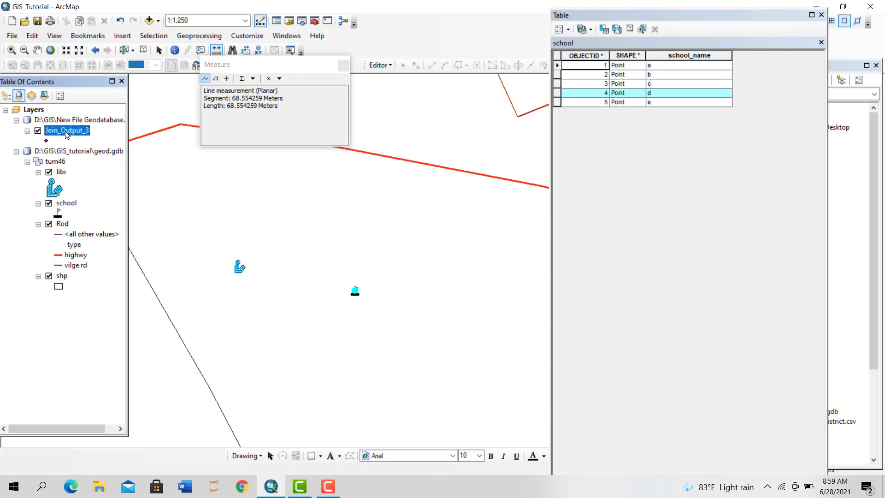
left_click(113, 166)
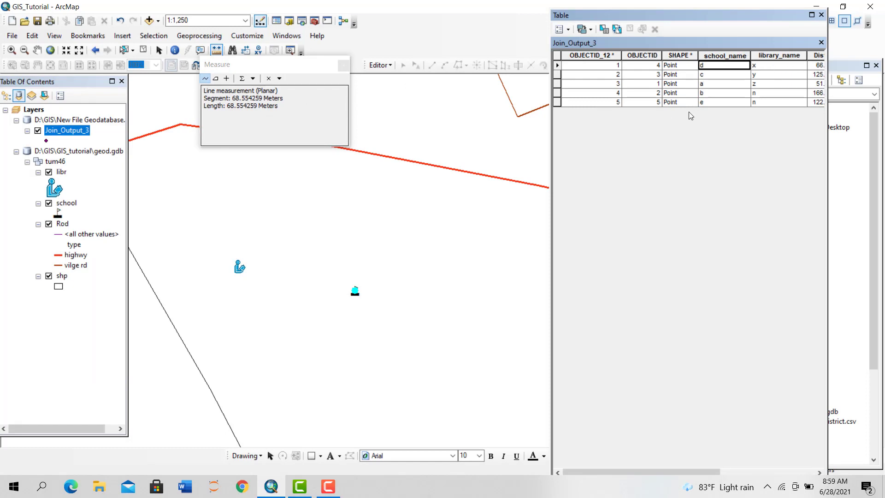
left_click(822, 67)
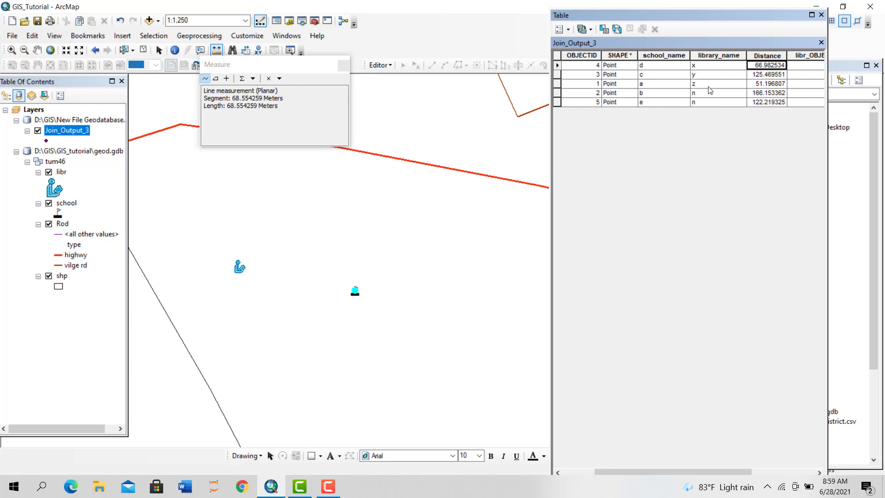
left_click(764, 56)
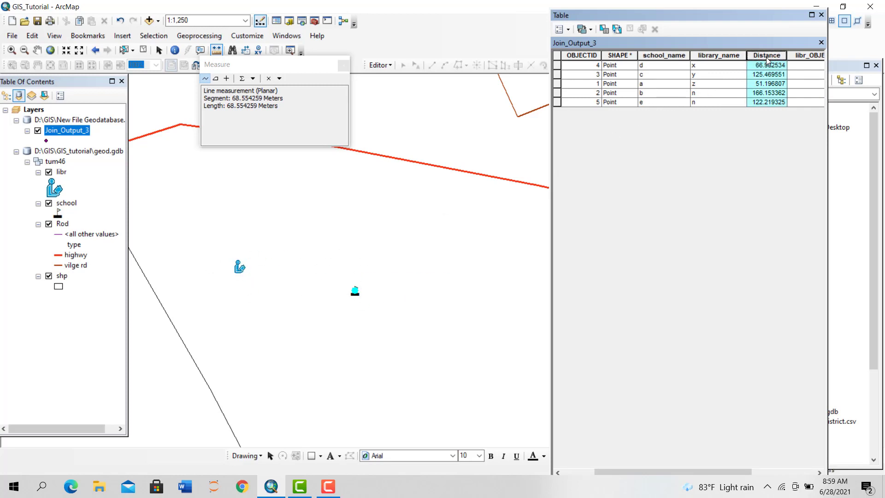
left_click(821, 14)
left_click(344, 65)
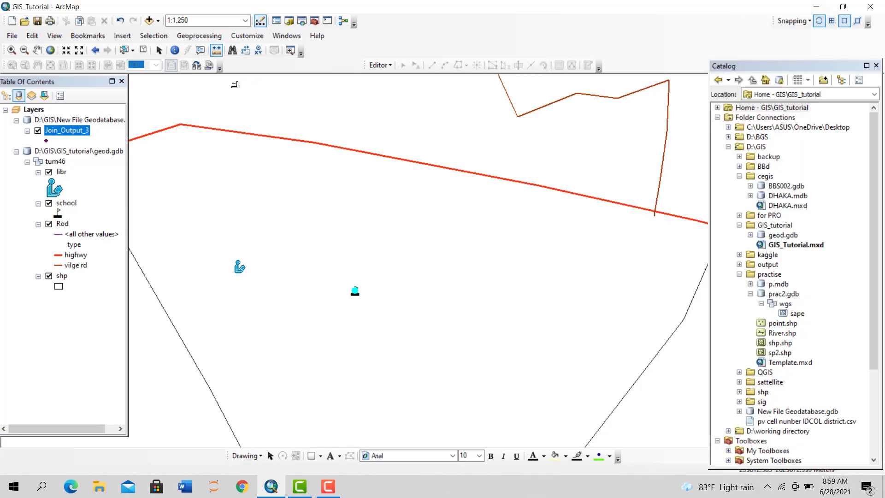
- Reopen the Join_Output_3 attribute table and examine its school_name field in relation to the libr and school layers
right_click(77, 130)
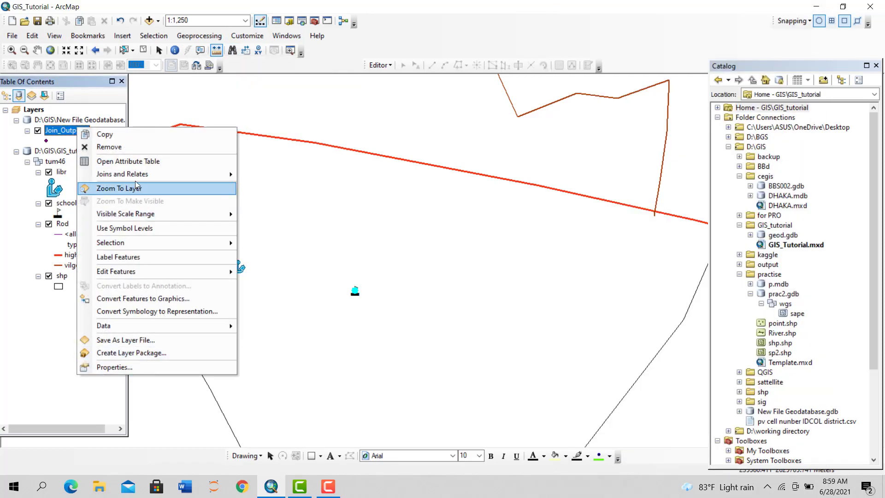
left_click(137, 164)
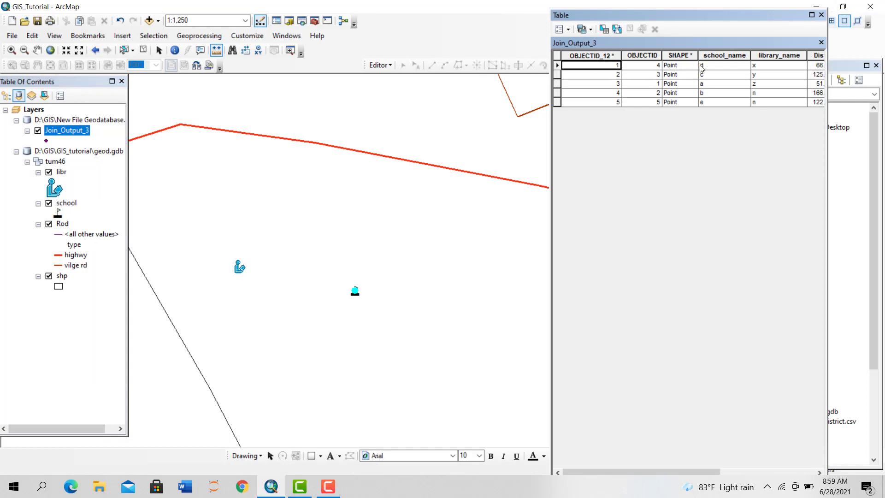
left_click(62, 172)
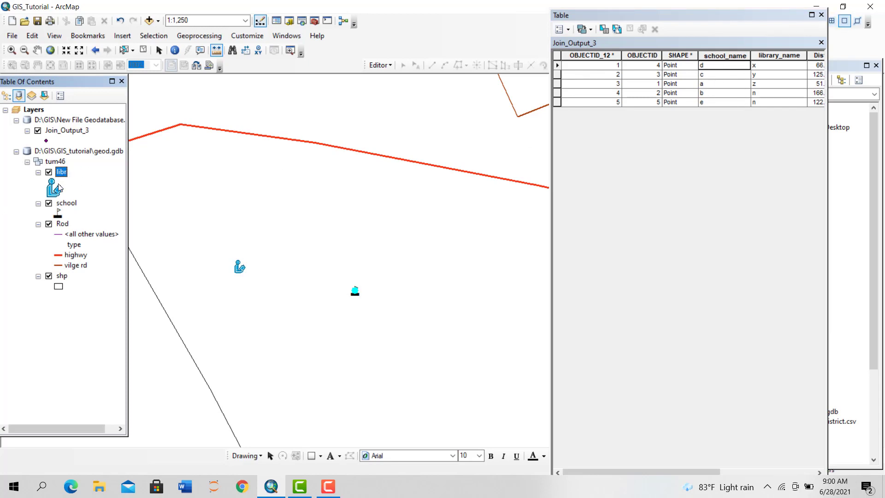
left_click(67, 203)
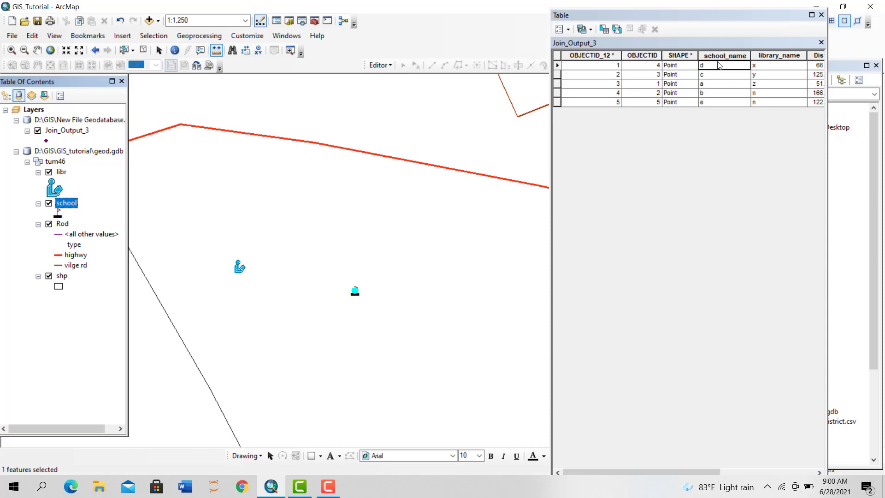
left_click(722, 55)
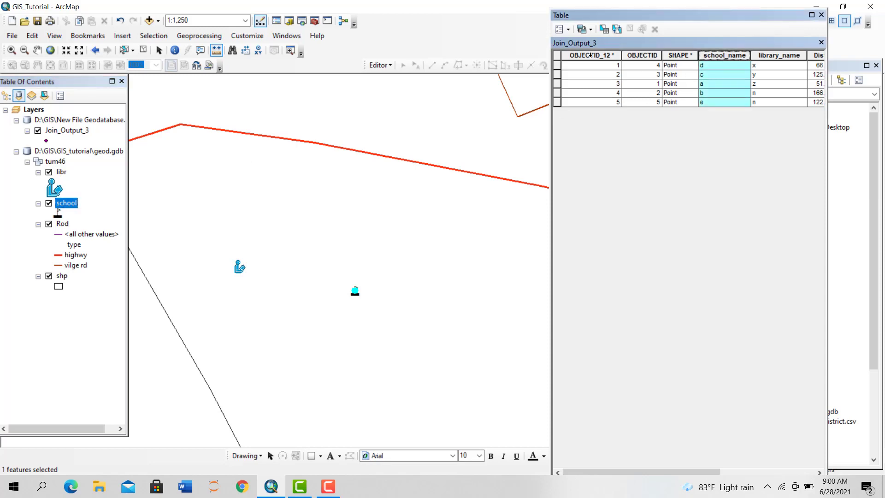
left_click(66, 131)
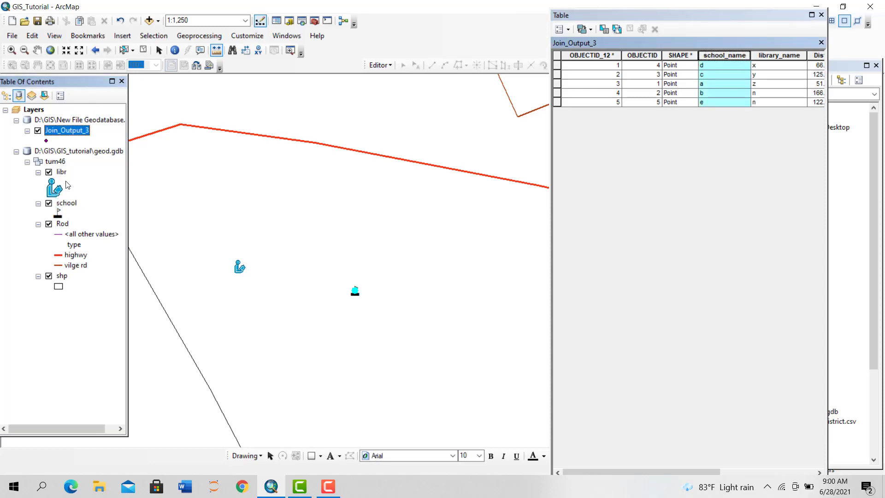
- Open the school layer's attribute table and examine its school_name field
right_click(66, 203)
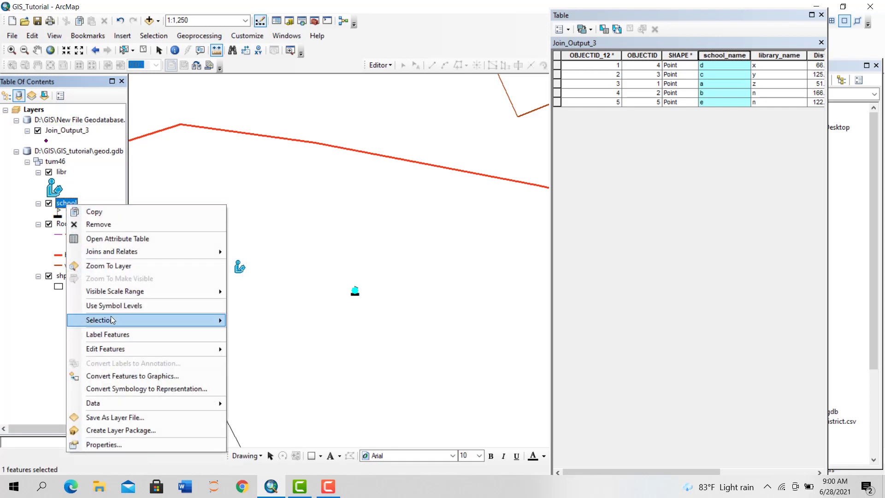
left_click(102, 240)
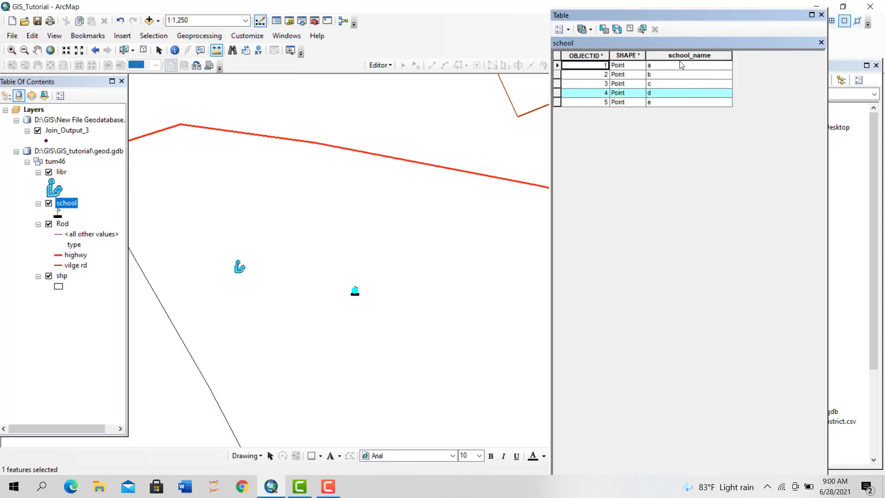
left_click(682, 57)
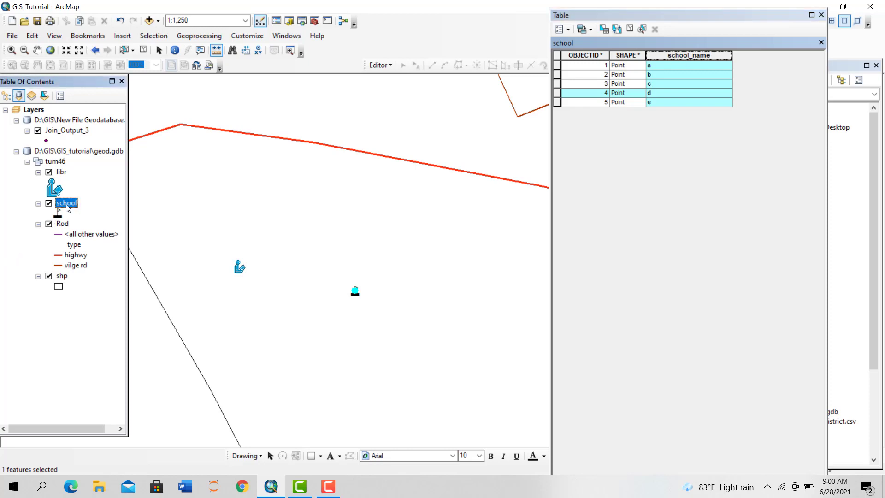
- Join the Join_Output_3 attribute table to the school layer on the school_name field in both, keeping all records
right_click(67, 203)
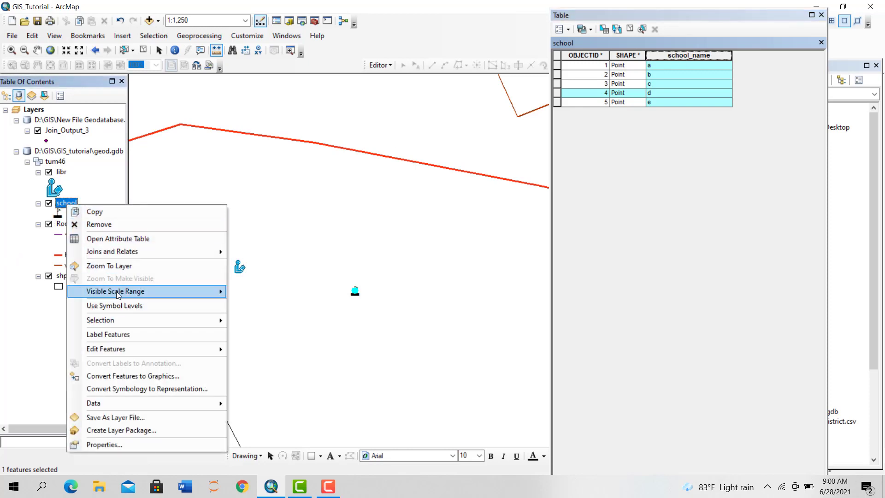
left_click(251, 251)
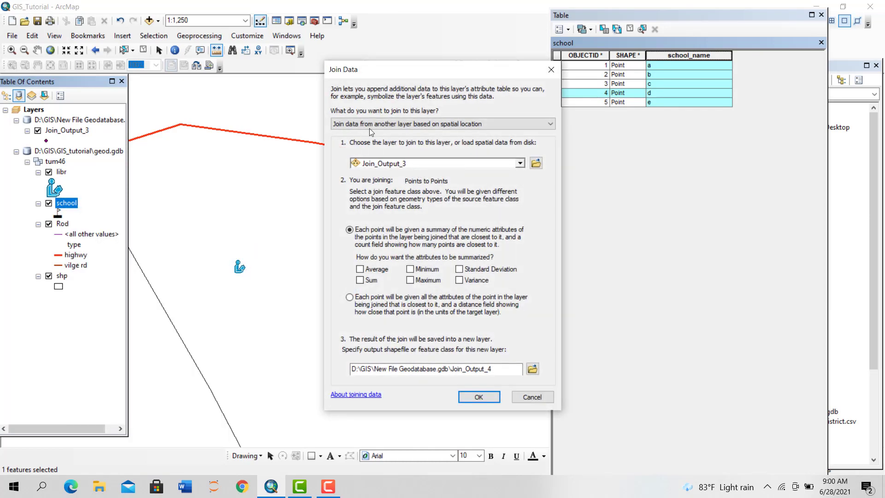
left_click(398, 121)
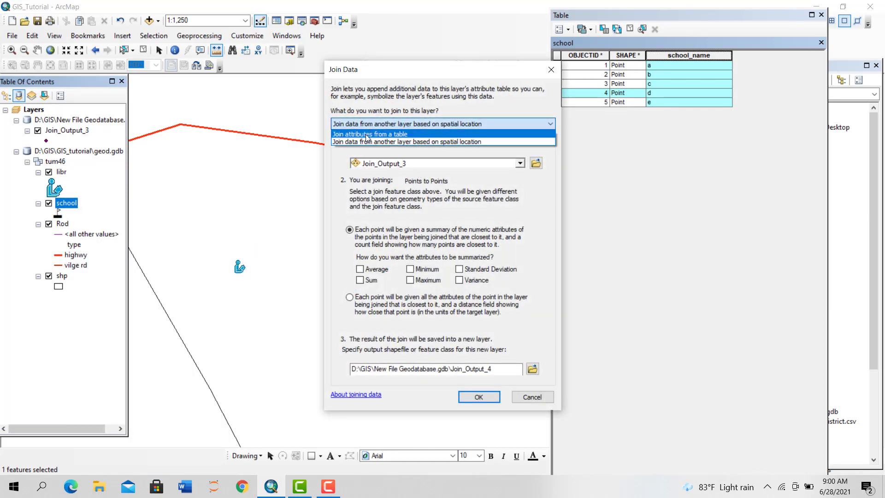
left_click(367, 132)
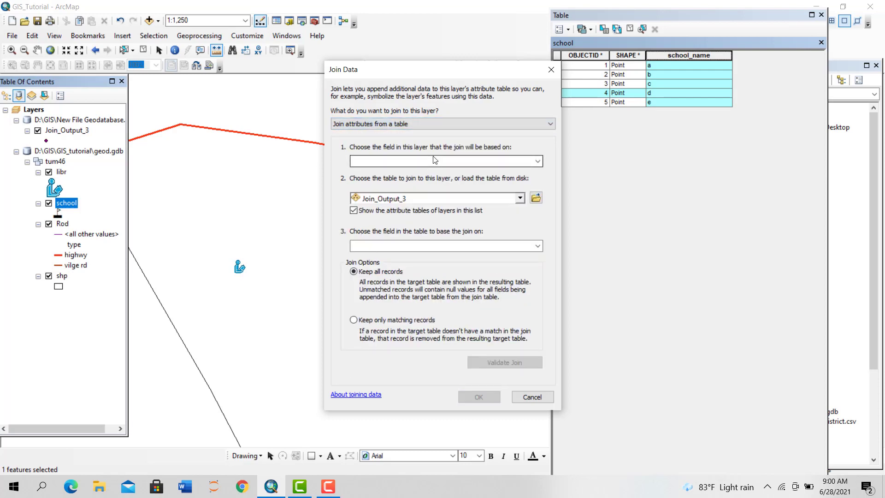
left_click(536, 161)
left_click(375, 180)
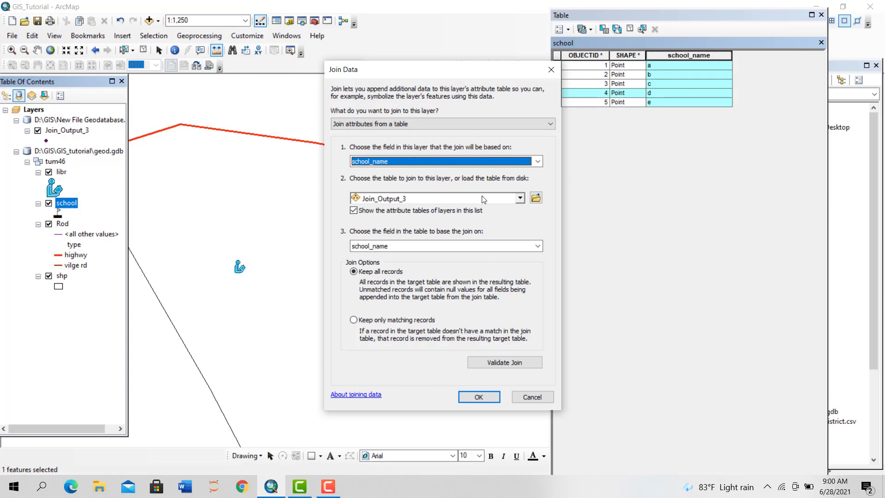
left_click(520, 198)
left_click(520, 198)
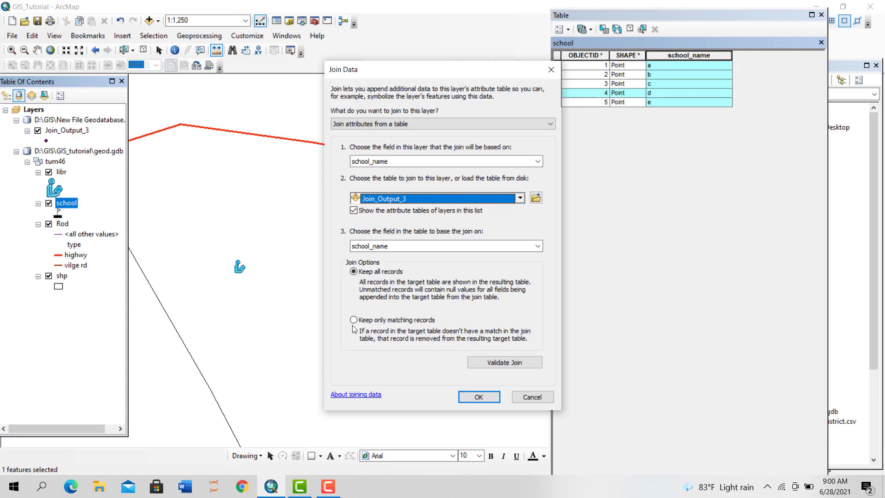
left_click(477, 398)
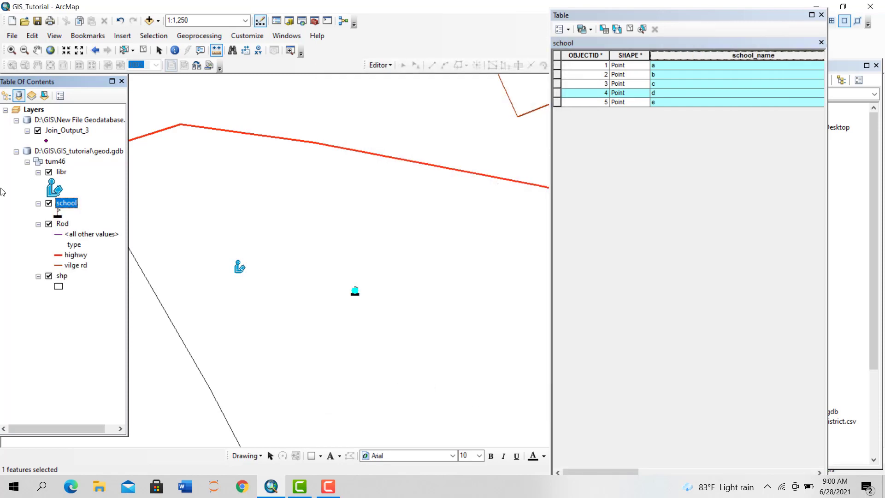
- Examine the joined library_name and Distance fields in the school attribute table, and close the table
left_click(604, 471)
left_click_drag(604, 469, 750, 438)
left_click(680, 67)
left_click(655, 53)
left_click(601, 56)
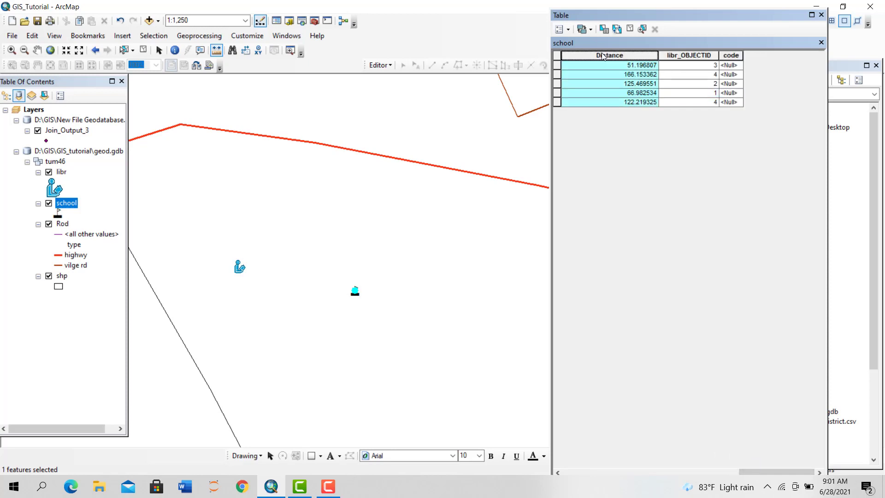
left_click(692, 53)
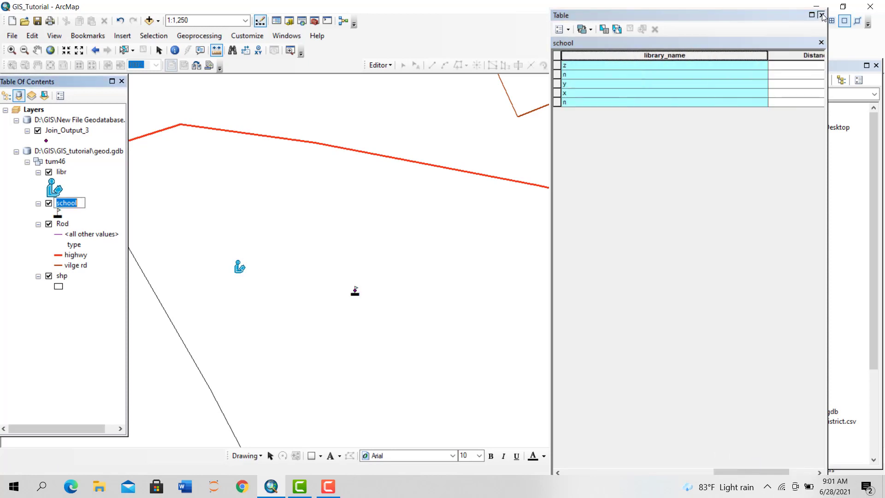
left_click(821, 15)
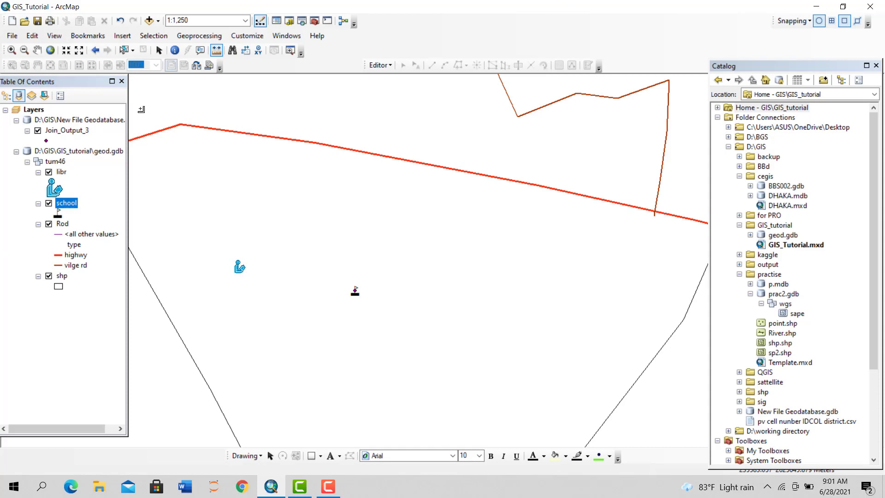
- Set up a new polygon feature class named newshape in the tum46 dataset of geod.gdb, using the default storage configuration
scroll(289, 342, "down", 5)
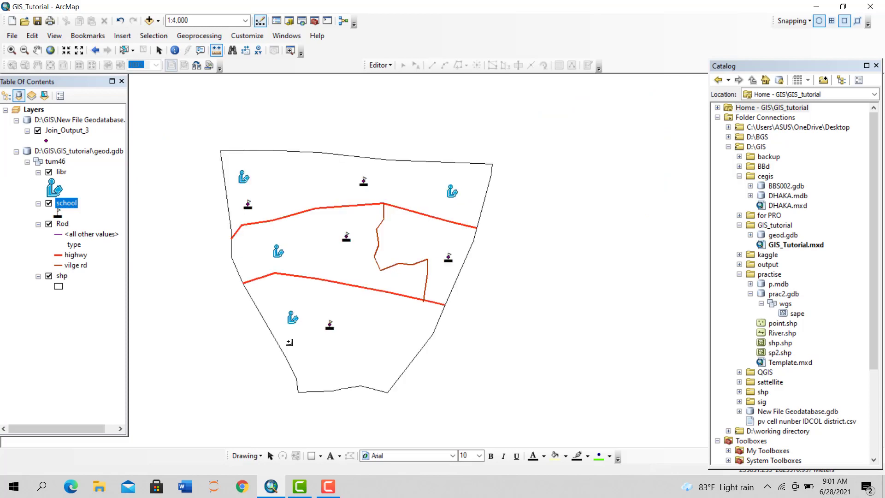
scroll(380, 312, "down", 1)
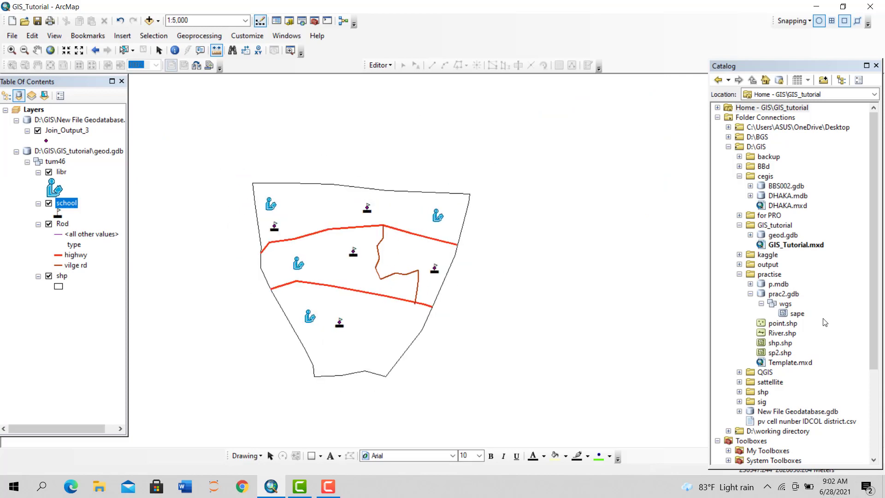
left_click(784, 237)
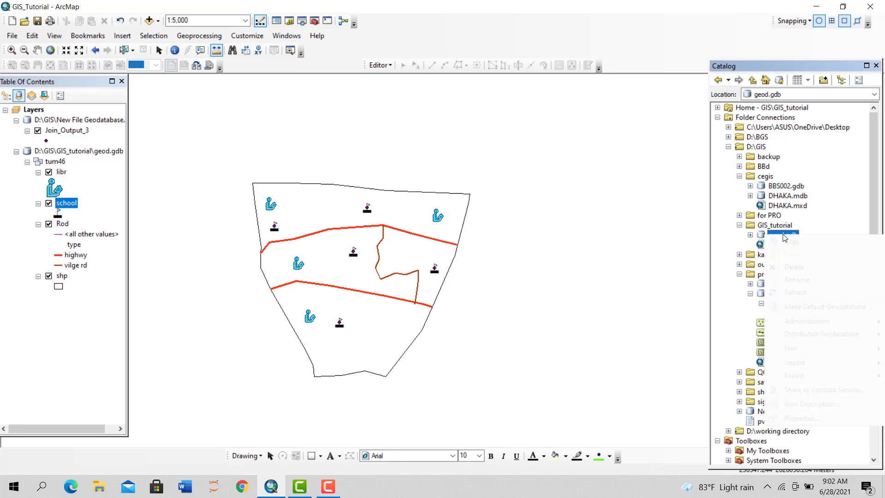
right_click(775, 237)
left_click(750, 235)
left_click(790, 248)
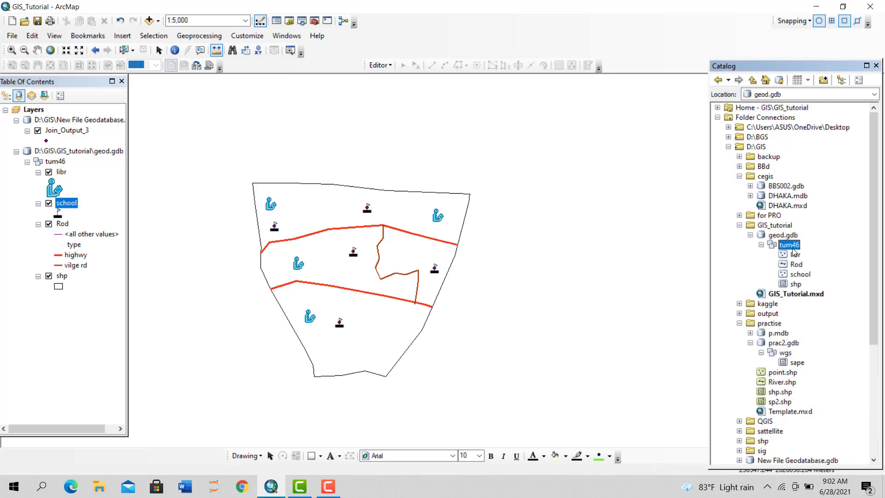
right_click(790, 250)
left_click(786, 245)
right_click(786, 243)
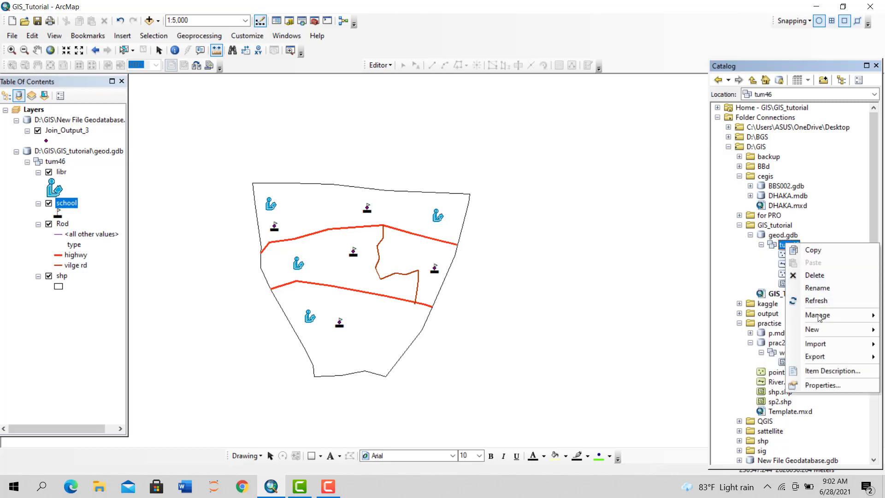
mouse_move(820, 318)
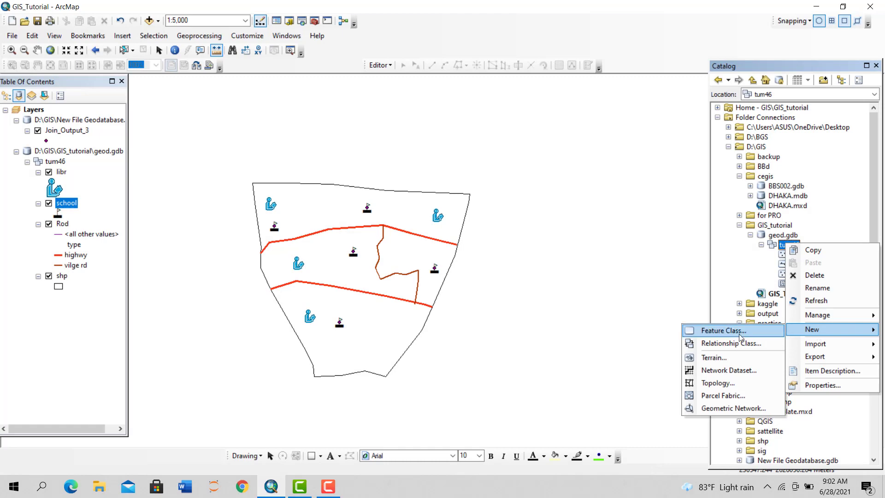
left_click(723, 330)
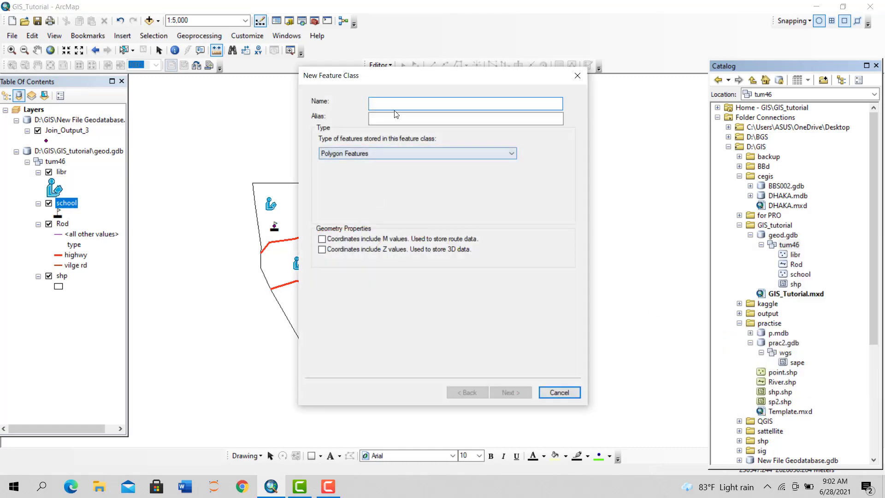
type("newshape")
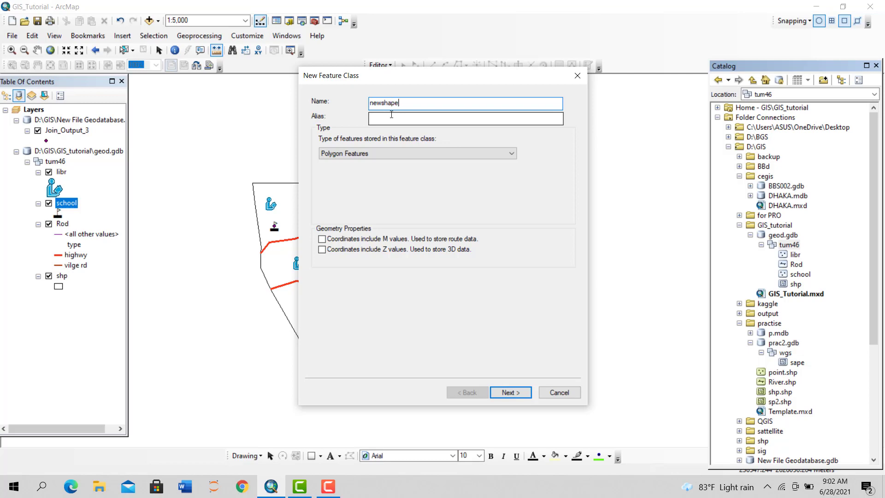
left_click(510, 392)
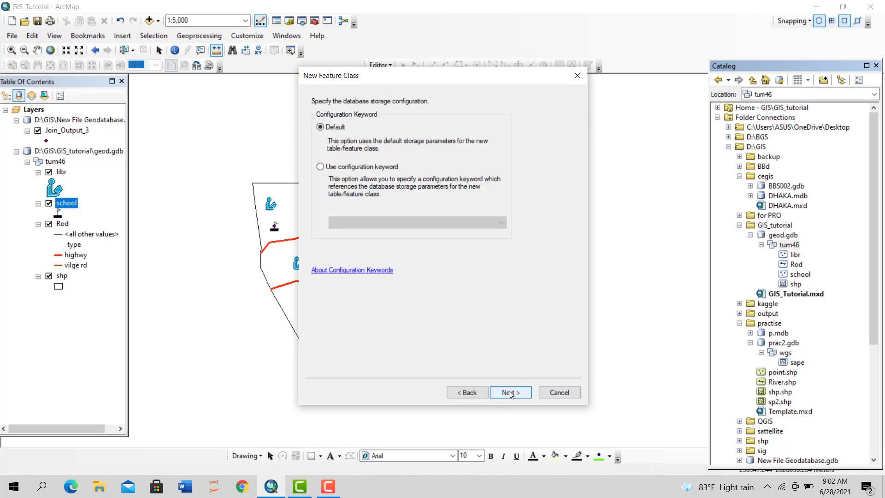
left_click(510, 393)
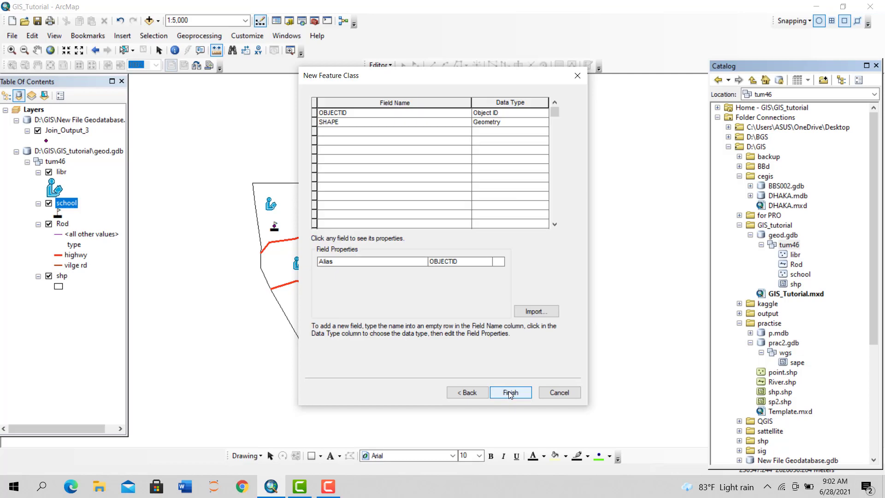
- Add a text field called Name with a person's name as its default value, and finish creating the feature class
left_click(352, 131)
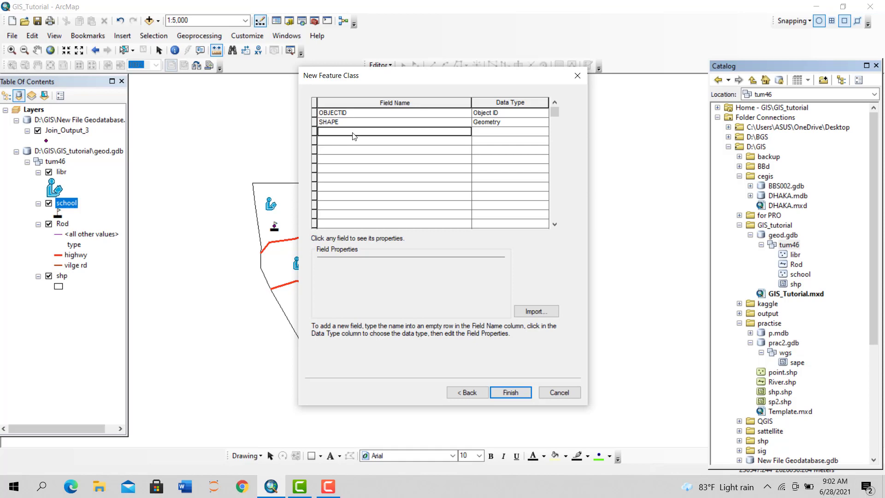
type("Name")
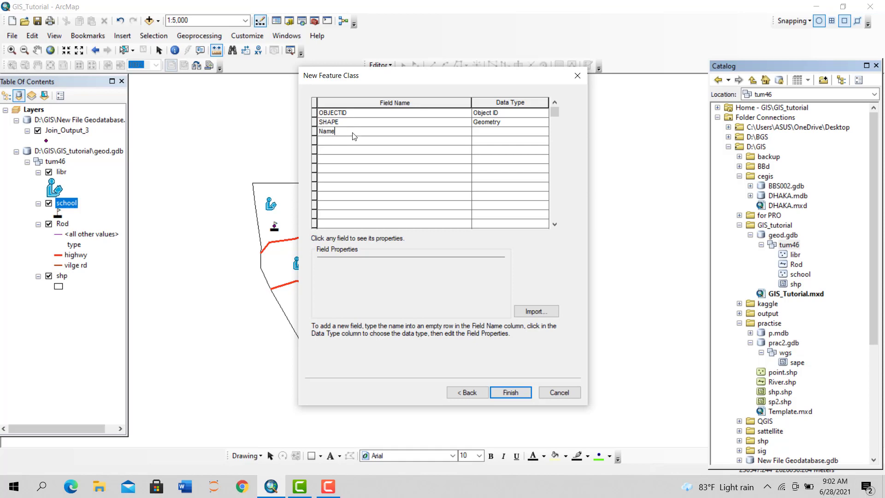
left_click(499, 132)
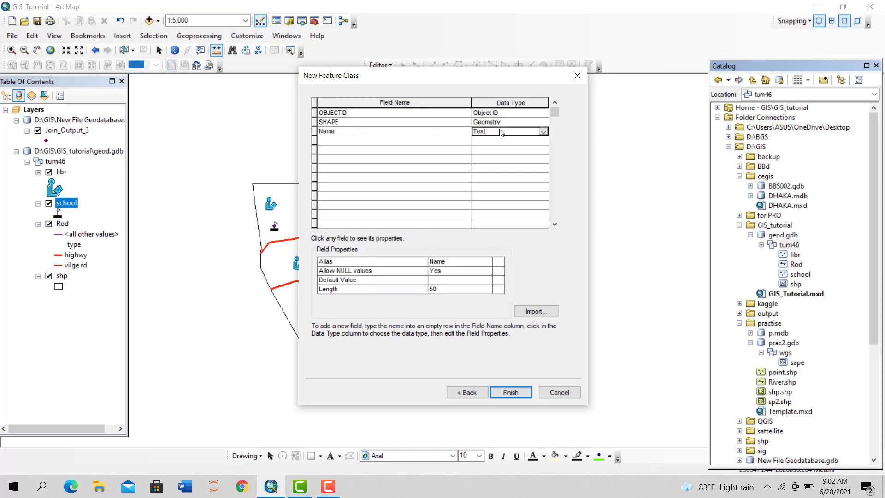
left_click(497, 174)
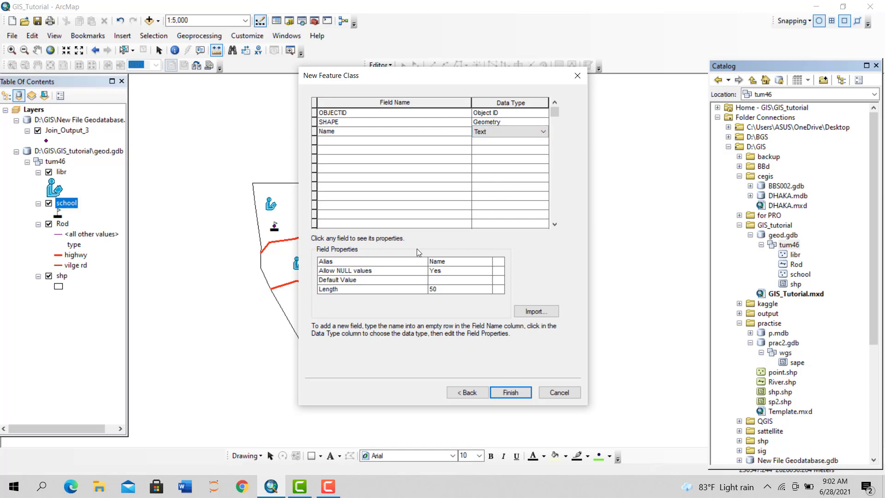
left_click(458, 275)
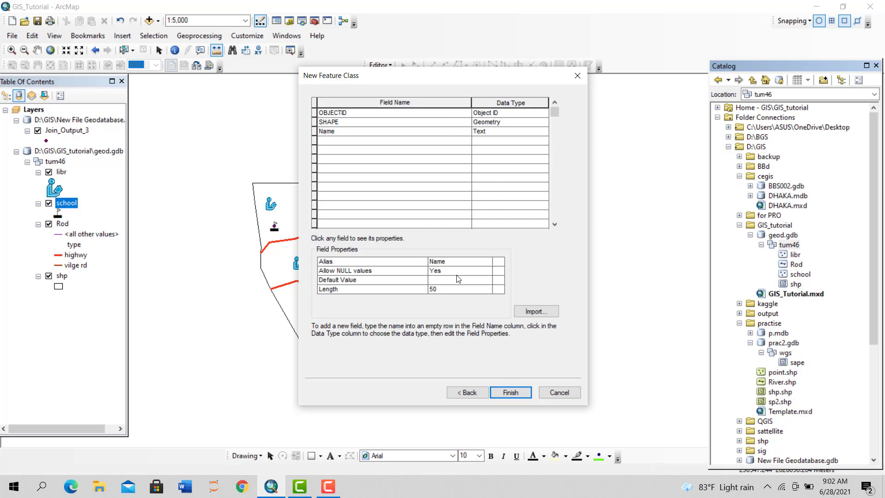
left_click(452, 287)
left_click(461, 269)
left_click(451, 280)
left_click(453, 281)
type("kazi")
left_click(520, 394)
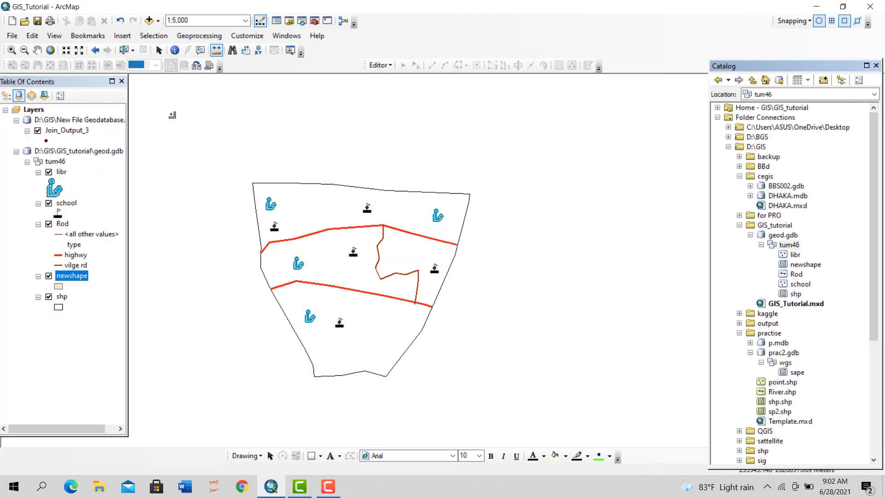
- Start an edit session on the geod.gdb workspace through the shp layer
left_click(381, 65)
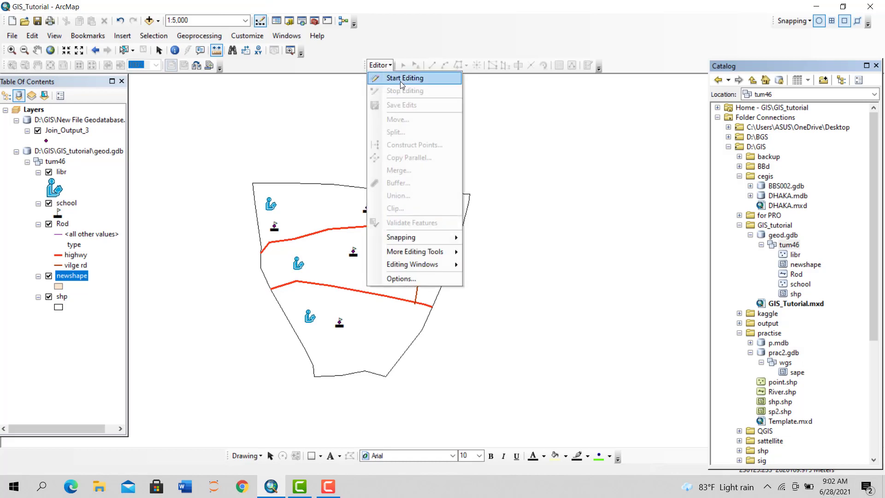
left_click(400, 81)
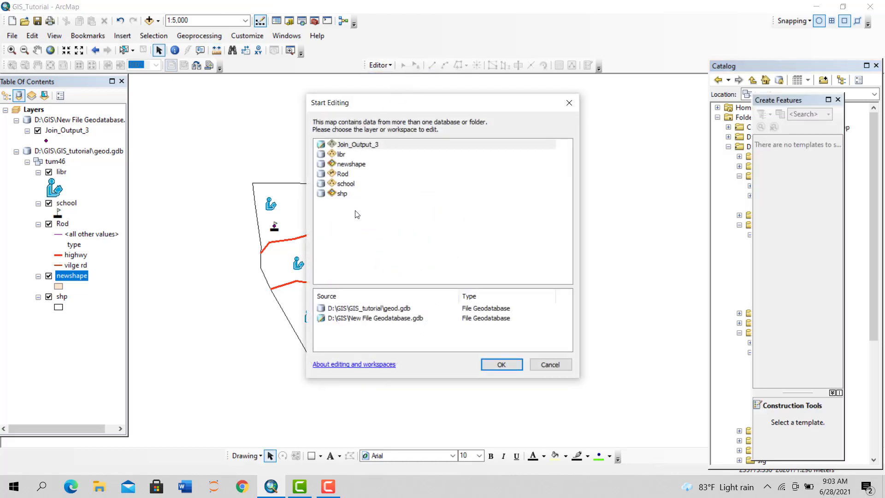
left_click(343, 194)
left_click(502, 365)
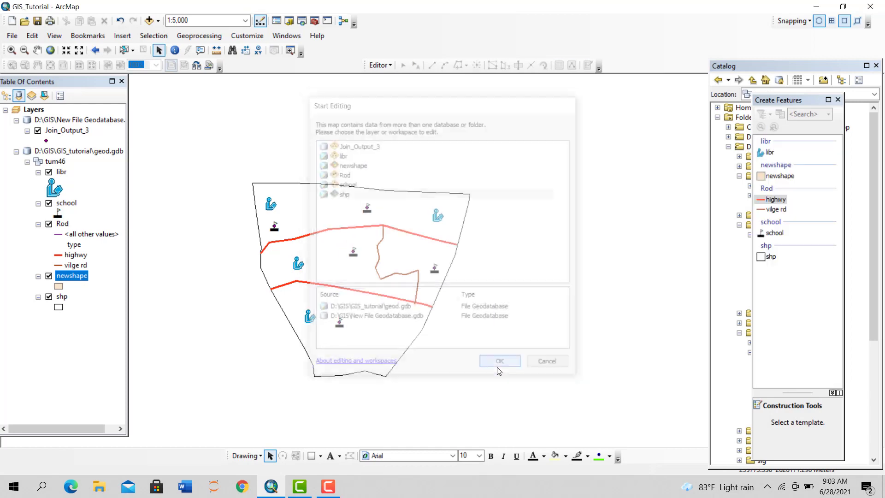
- Draw a four-sided newshape polygon with a perimeter of about 1357 m above the shp boundary, snapping its base to the boundary's two upper corners
left_click(763, 255)
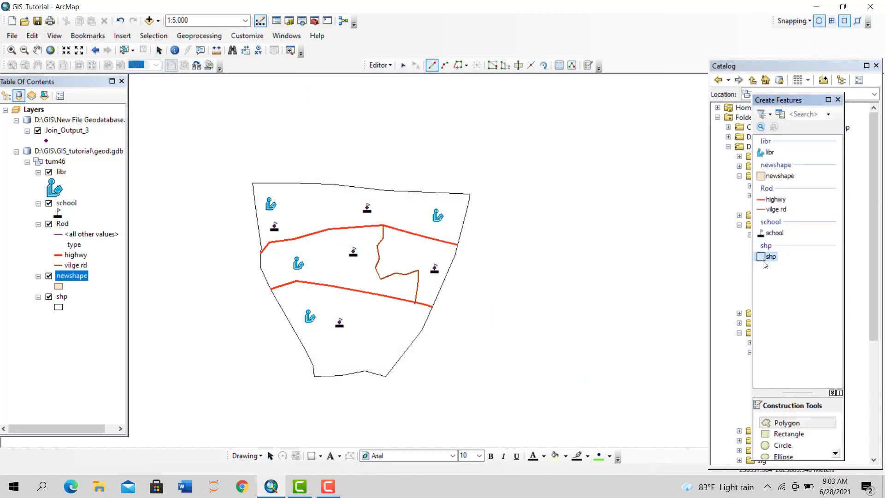
left_click(775, 178)
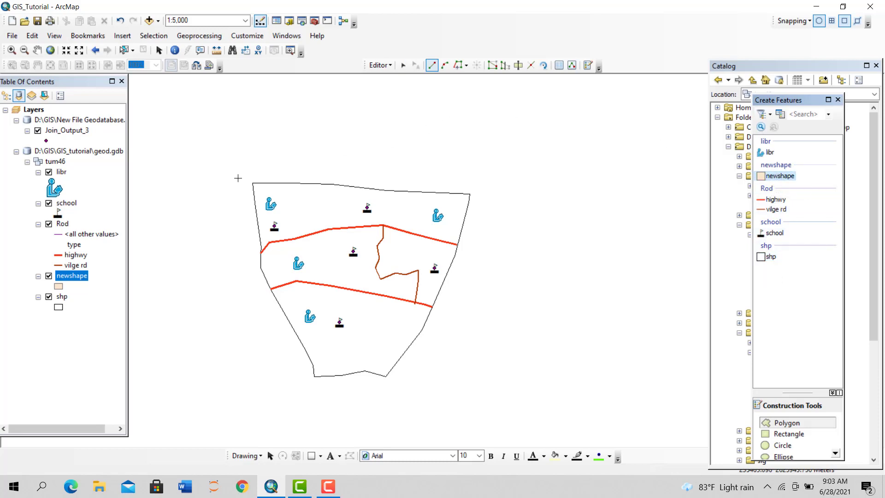
left_click(253, 183)
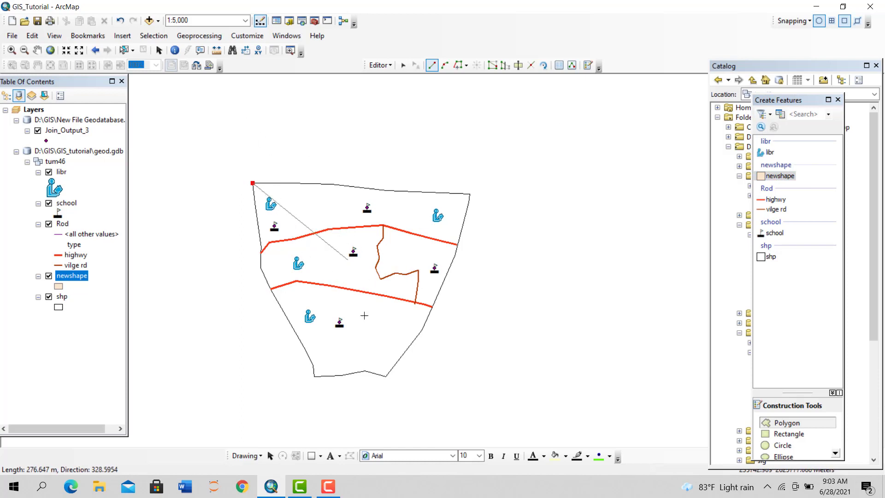
left_click(245, 107)
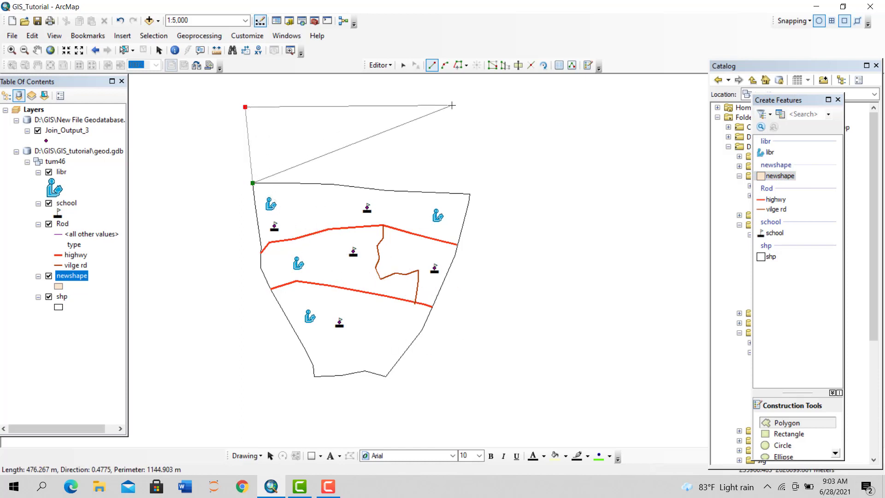
left_click(453, 106)
scroll(479, 191, "down", 10)
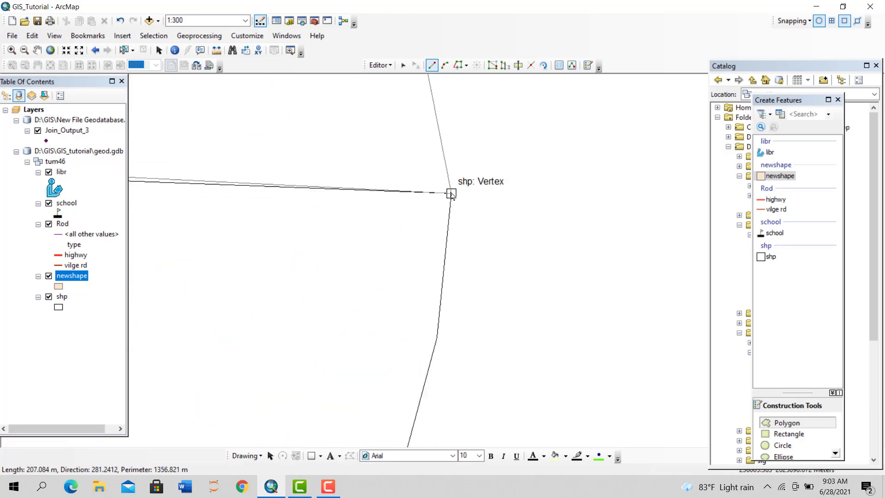
double_click(451, 194)
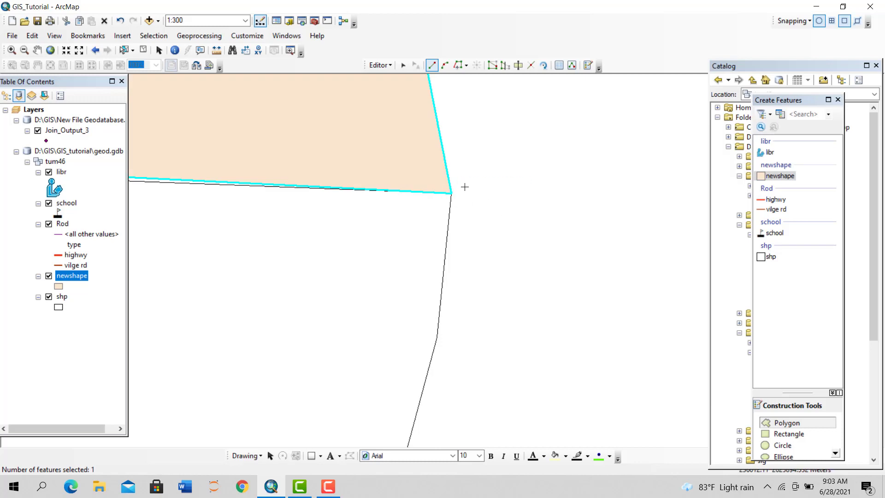
- Examine the shared edge between the newshape polygon and the shp boundary for gaps and overlaps, selecting the newshape polygon
left_click(403, 65)
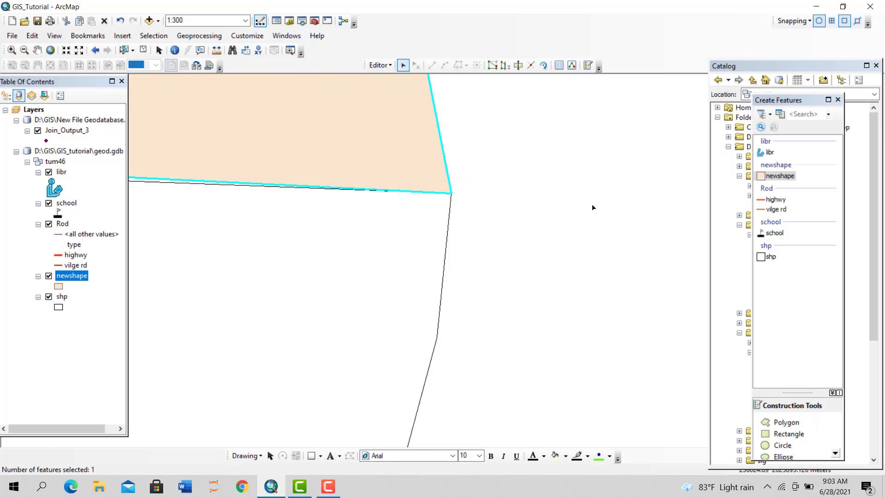
left_click(596, 216)
scroll(603, 269, "up", 5)
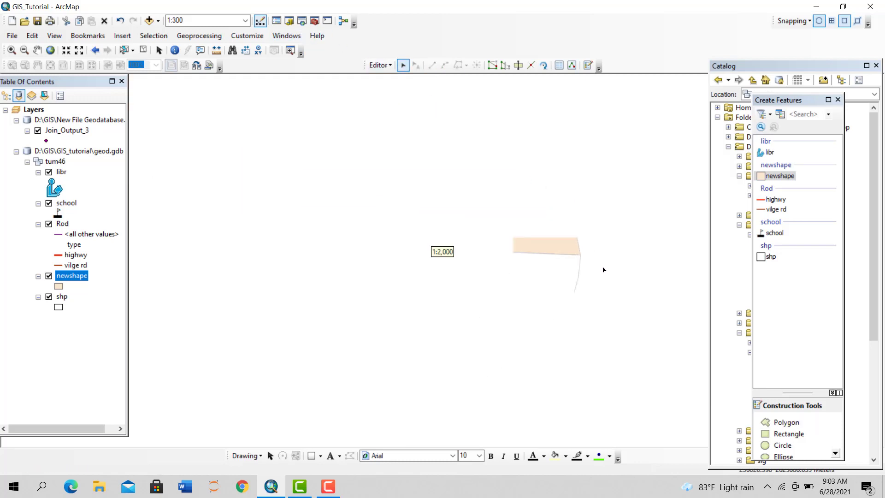
scroll(516, 281, "up", 3)
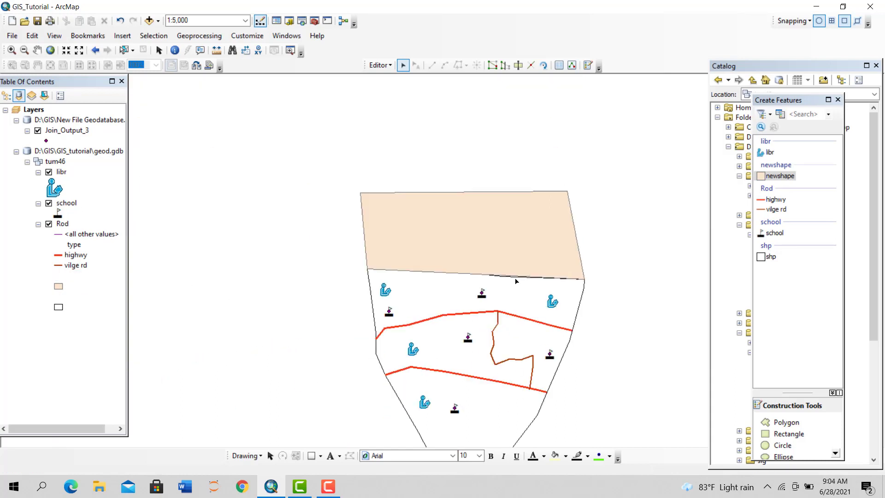
scroll(516, 281, "down", 6)
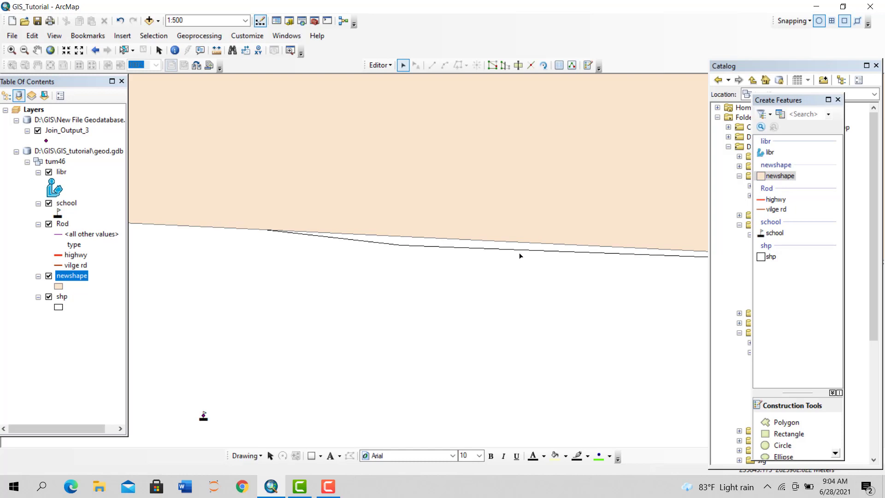
left_click(517, 223)
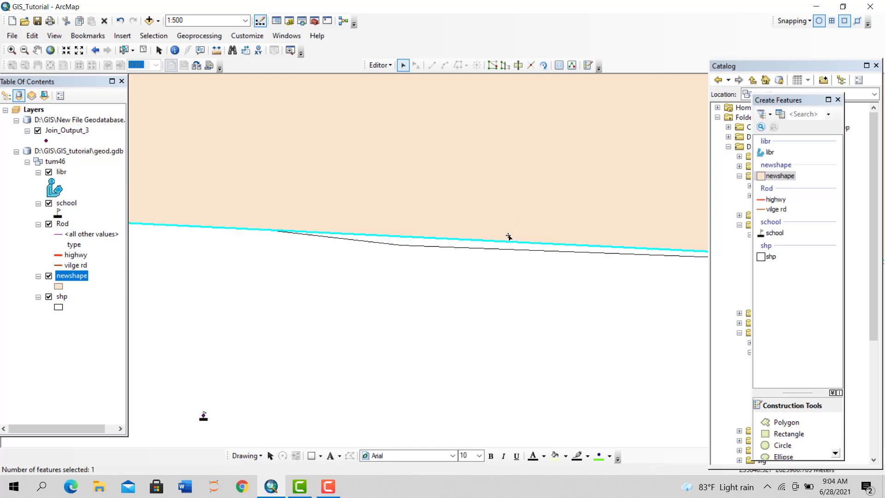
scroll(496, 273, "up", 2)
scroll(496, 273, "up", 3)
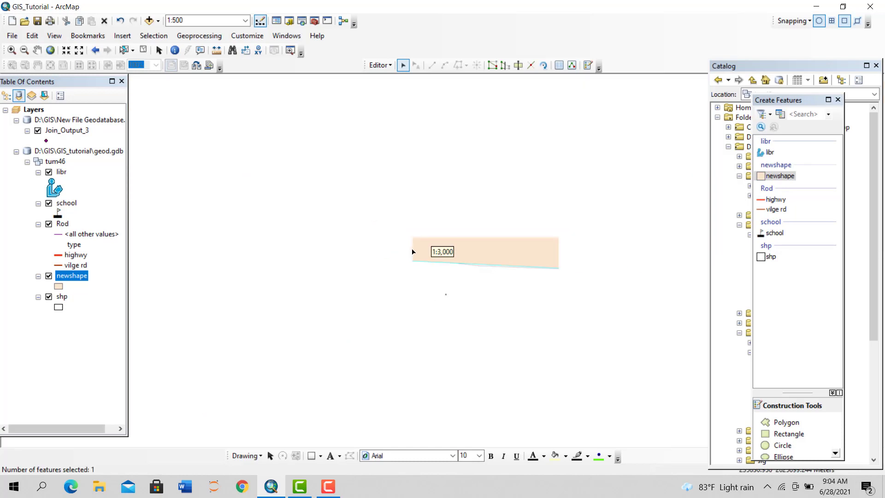
scroll(413, 251, "up", 3)
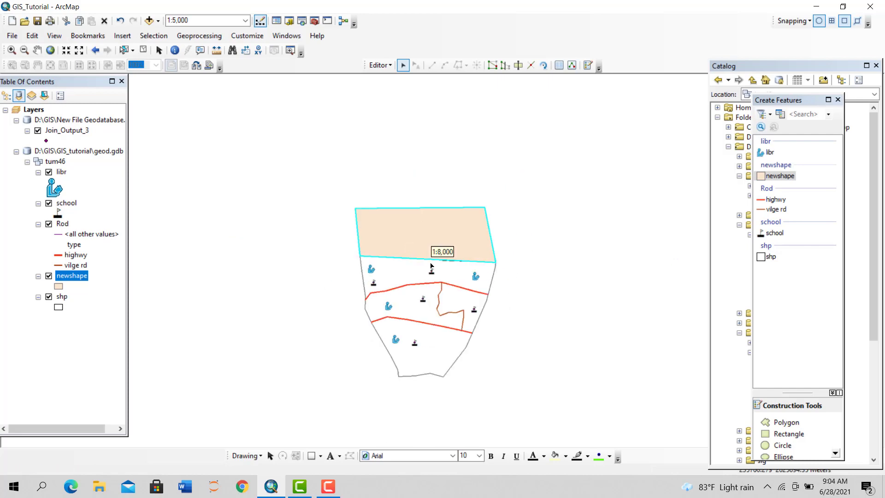
- Hide the newshape and shp layers to compare the map without them, and show both again
left_click(49, 276)
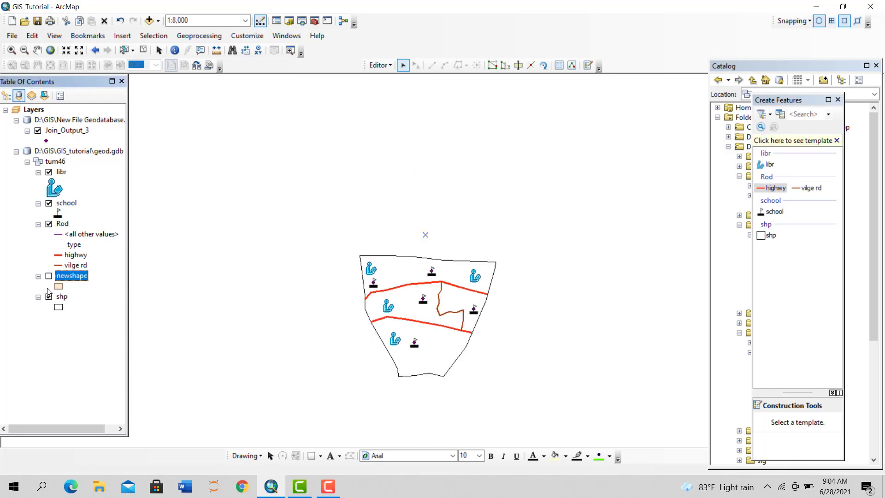
left_click(49, 297)
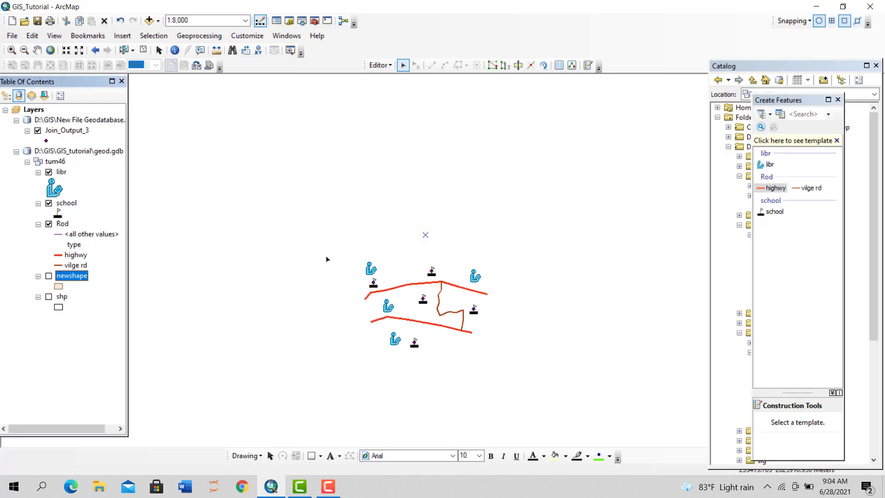
left_click(49, 276)
left_click(49, 297)
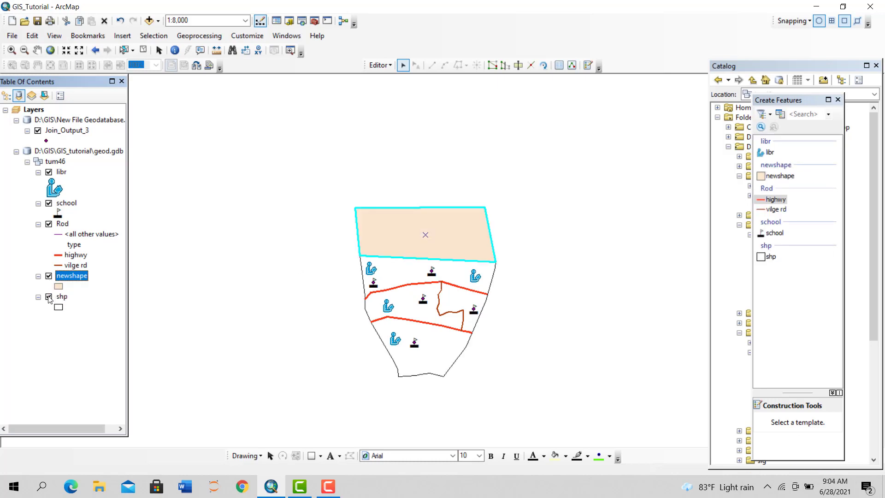
- Close the Create Features and Catalog windows, and find and open the Union (Analysis) tool with the search term "union"
left_click(838, 100)
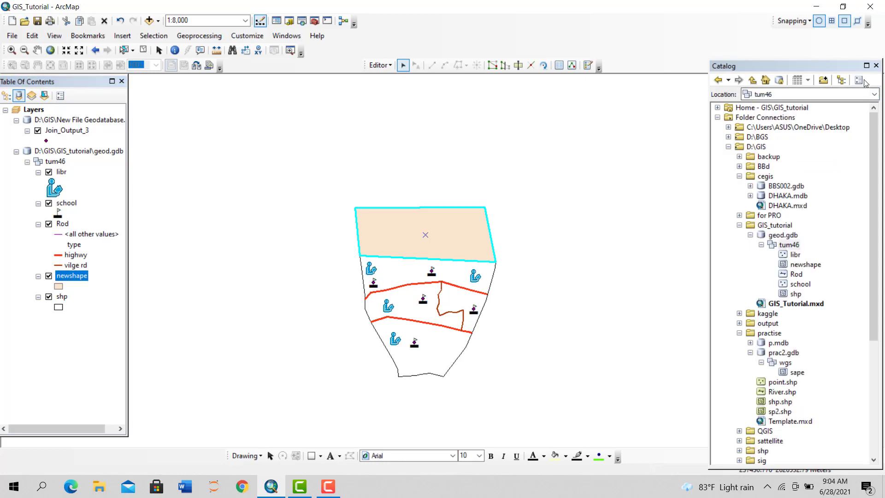
left_click(876, 66)
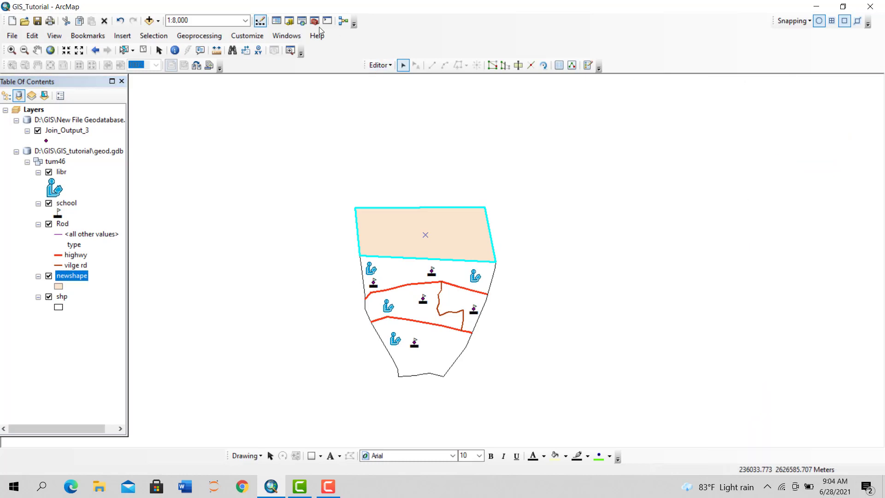
left_click(292, 37)
left_click(311, 113)
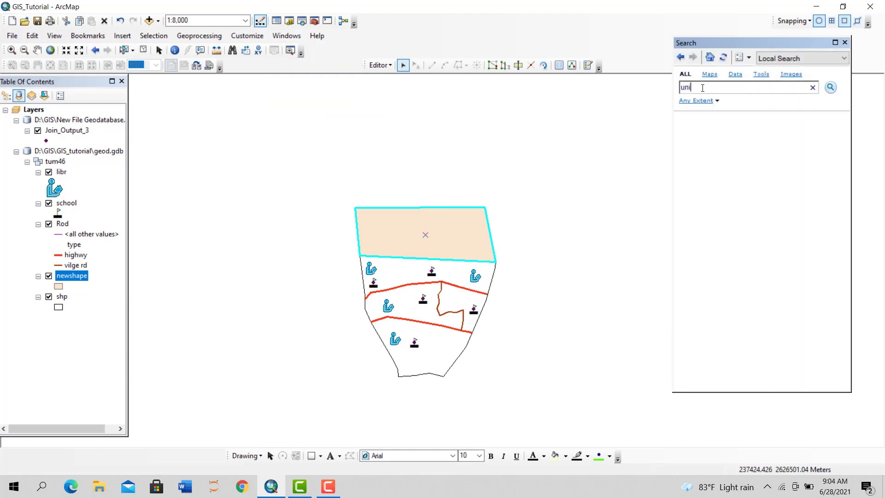
key("Return")
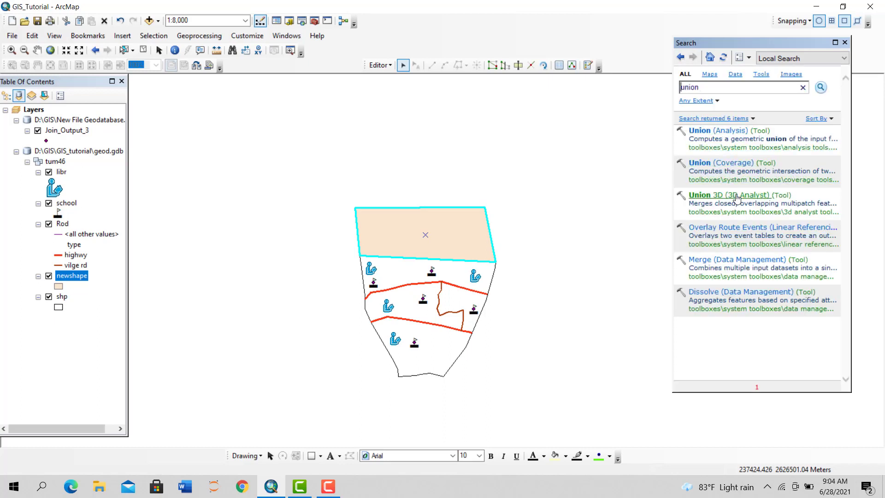
left_click(712, 131)
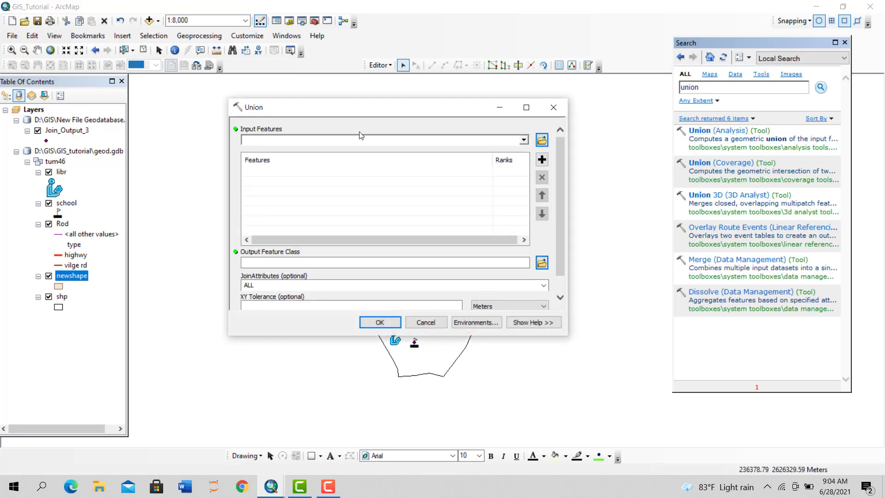
- Add newshape and shp as the input features of the Union tool
left_click(524, 141)
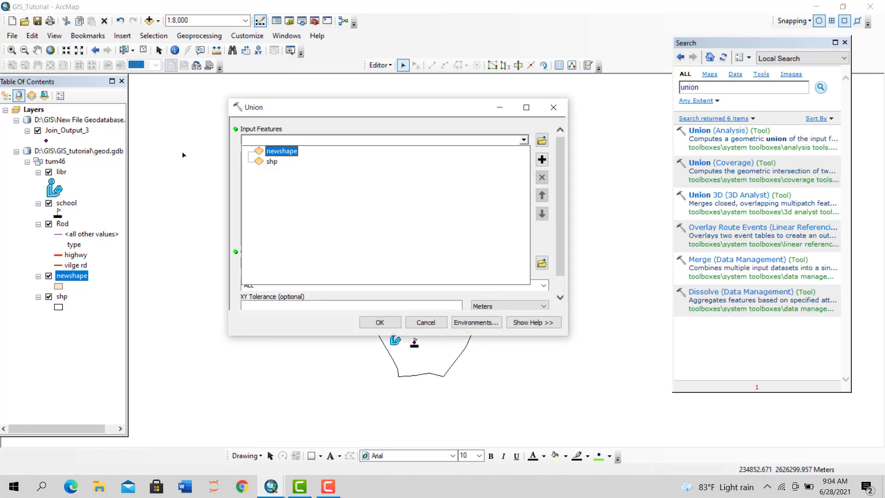
left_click(279, 152)
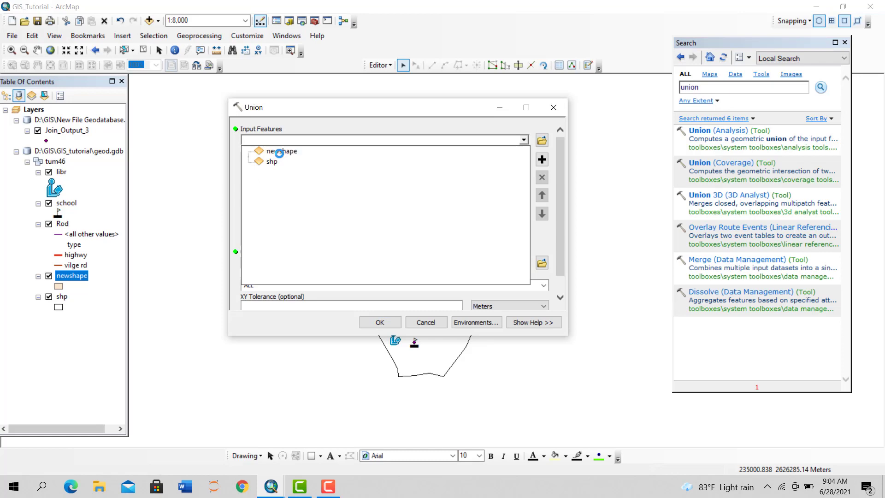
left_click(524, 140)
left_click(286, 162)
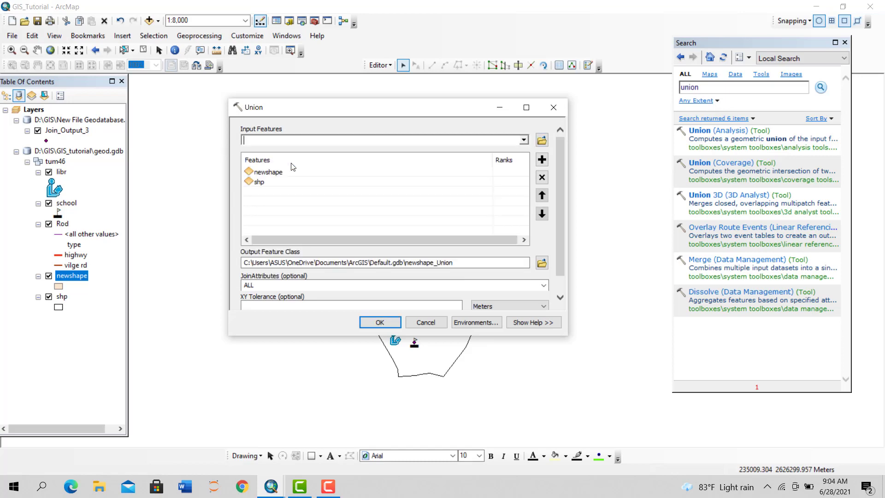
- Save the union output as uuuu in New File Geodatabase.gdb and run the tool with all attributes joined
left_click(542, 262)
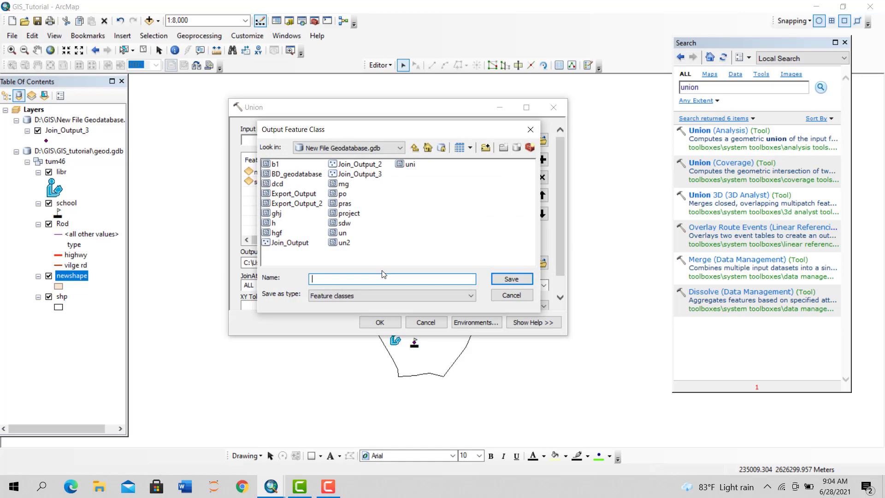
left_click(496, 279)
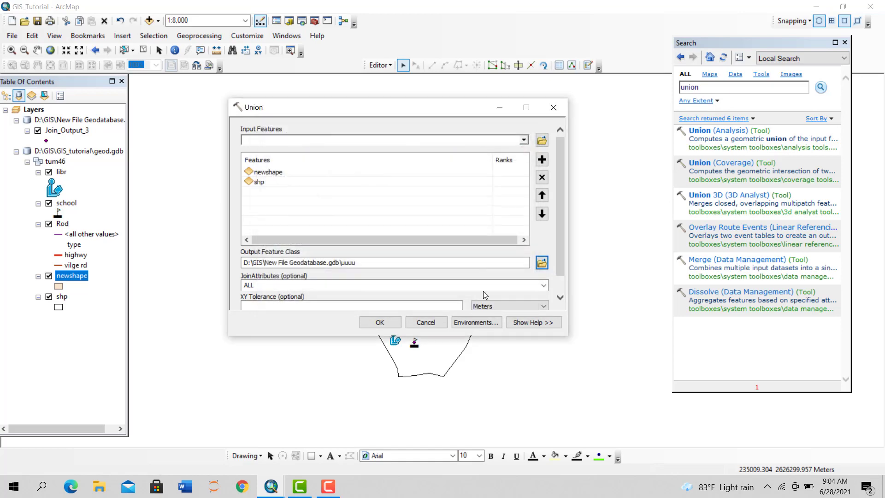
left_click(399, 326)
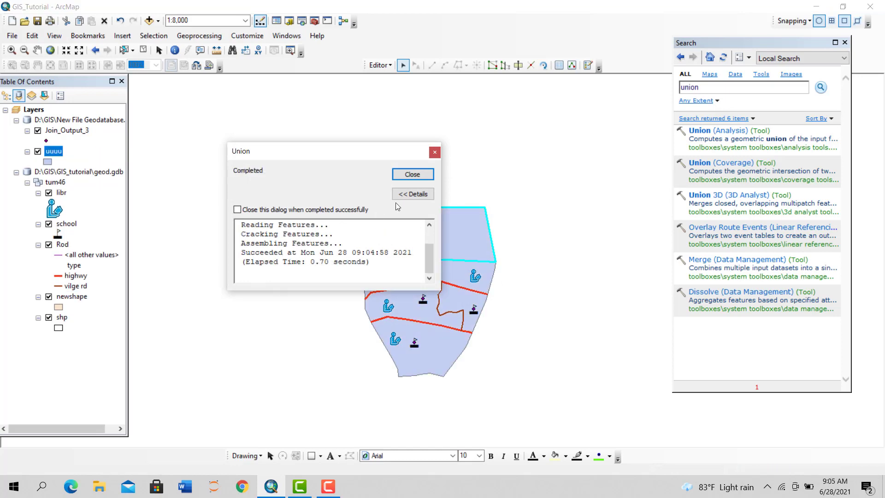
left_click(408, 174)
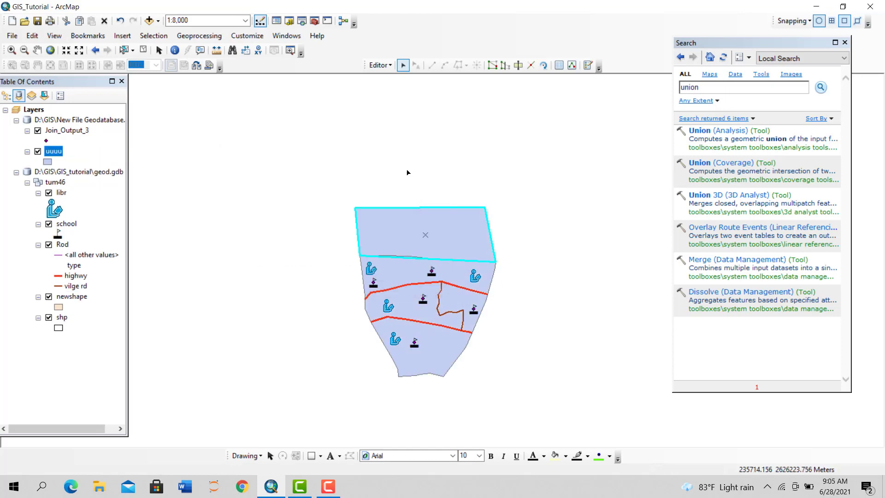
- Hide the shp and newshape layers and remove the Join_Output_3 layer from the map
left_click(49, 318)
left_click(49, 297)
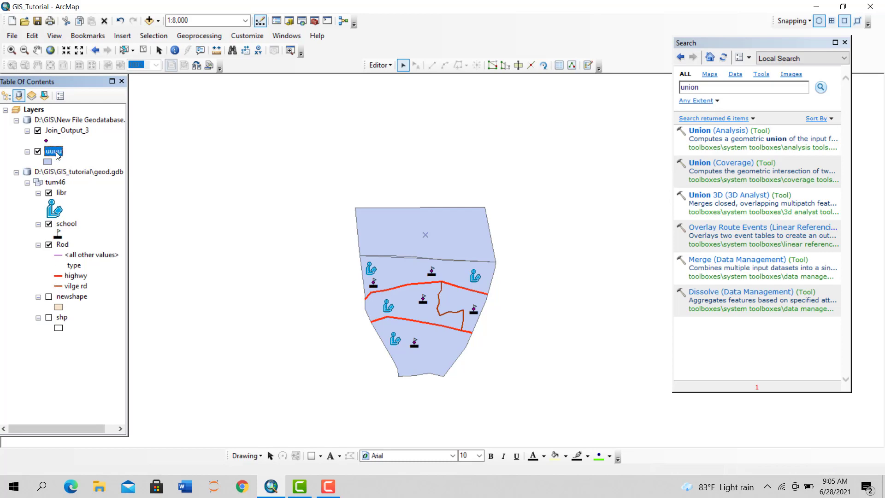
right_click(78, 133)
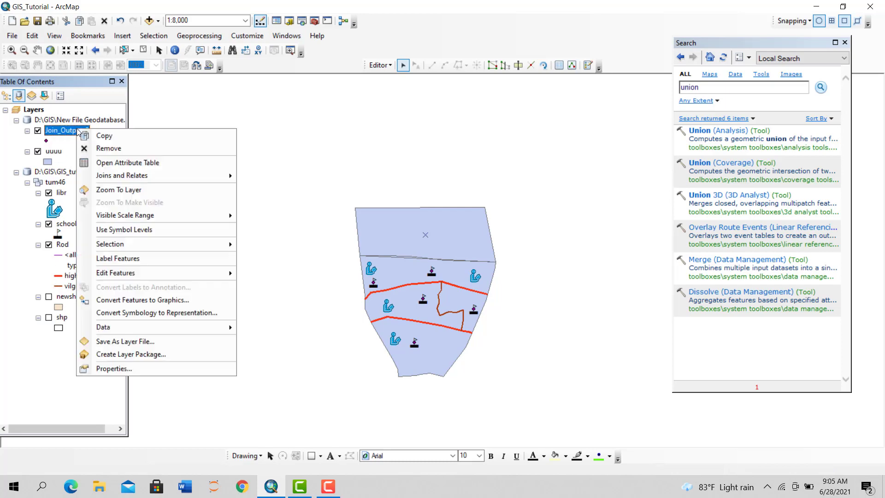
left_click(95, 148)
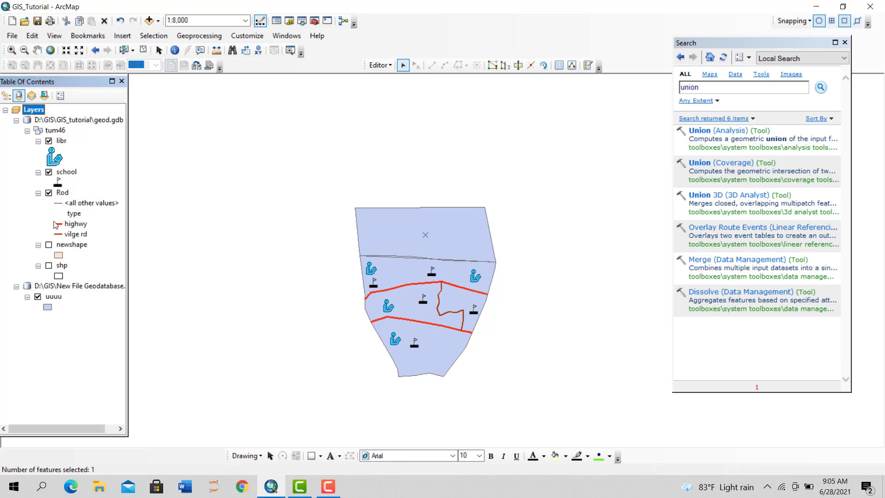
- Open the attribute table of uuuu and highlight its polygon records one at a time to match them with the map
left_click(55, 297)
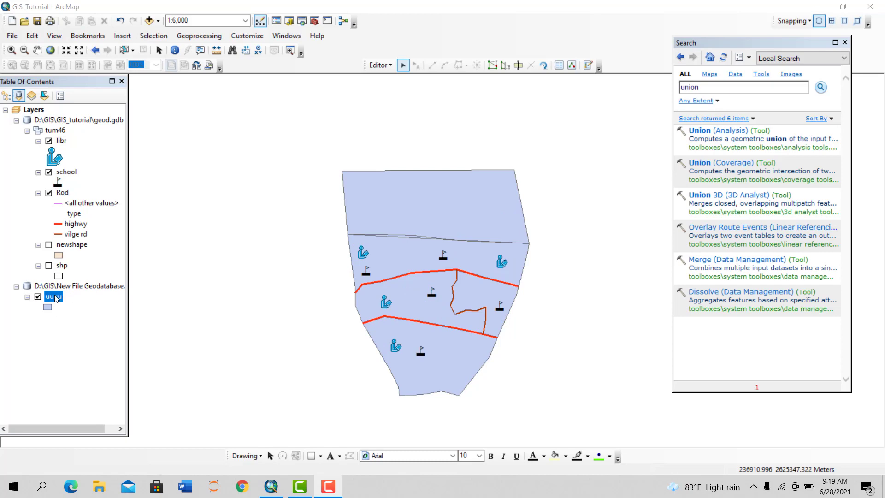
right_click(55, 298)
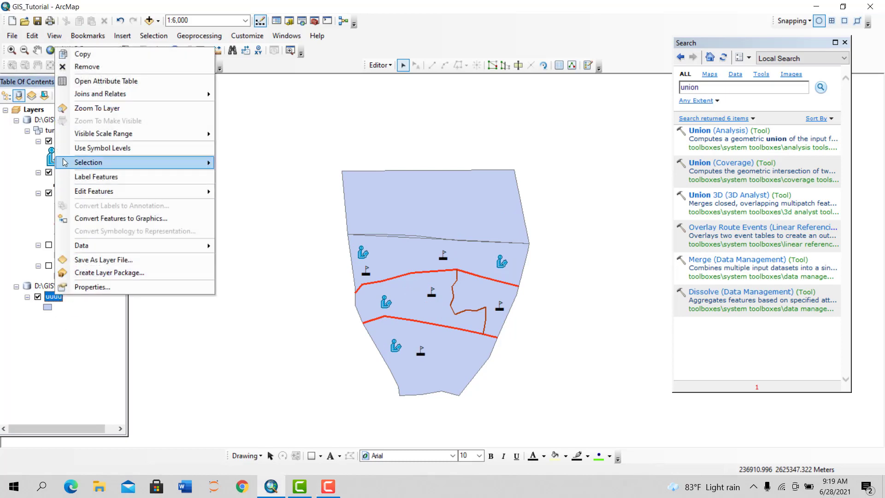
left_click(102, 83)
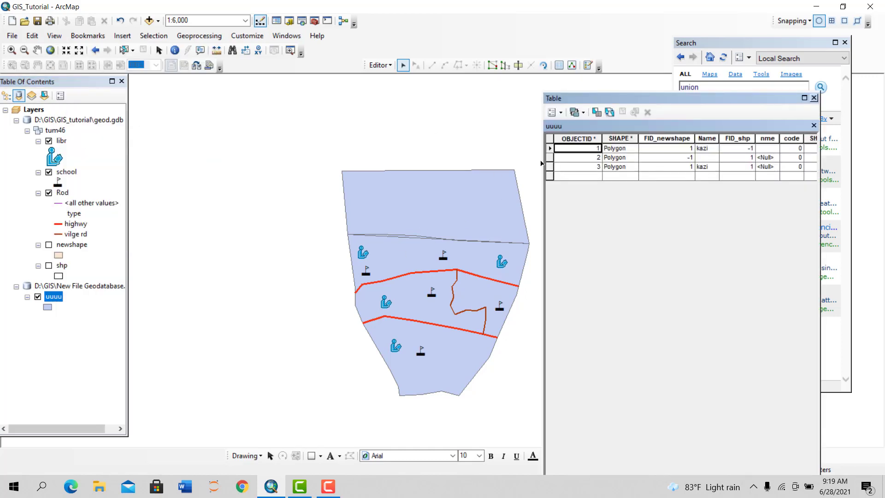
left_click(504, 189)
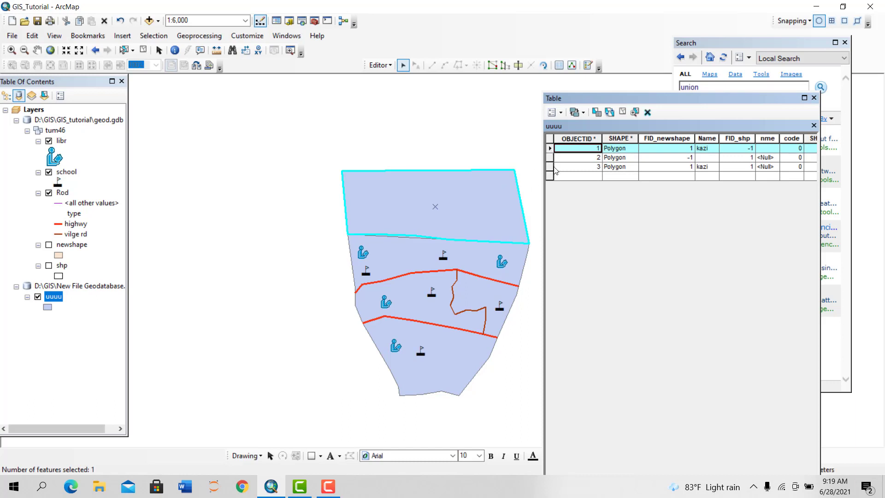
left_click(550, 158)
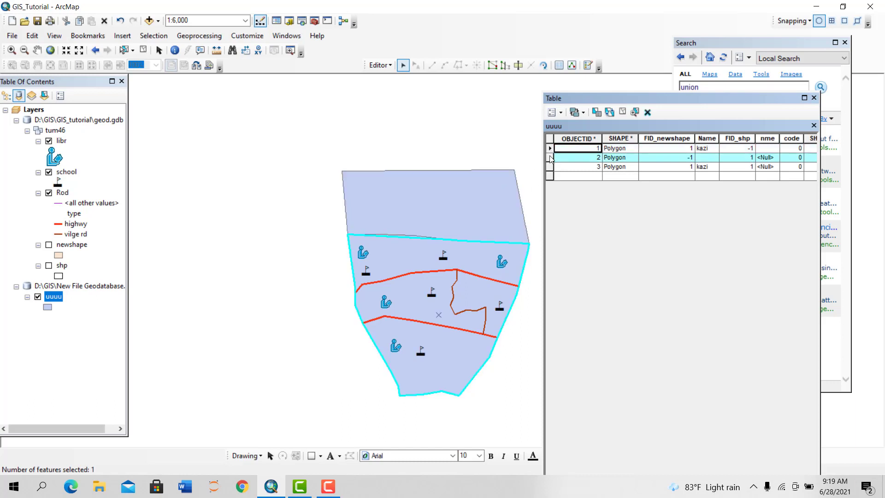
left_click(550, 166)
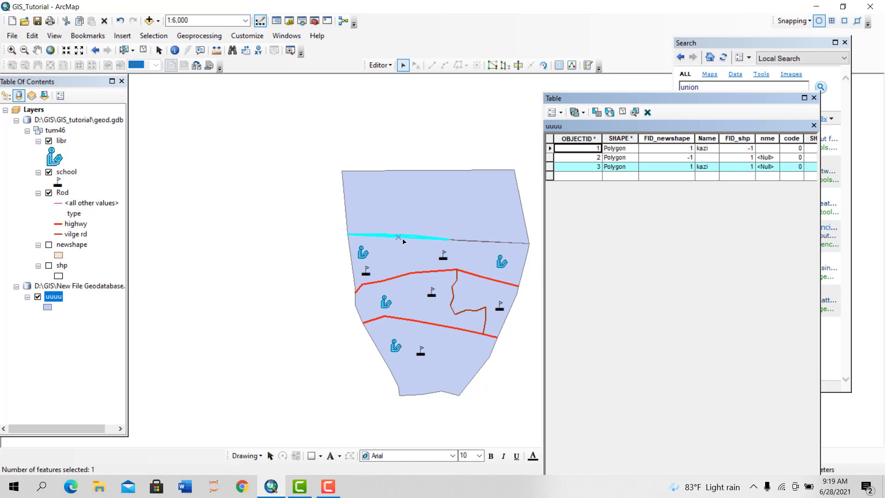
- Zoom to the thin overlap polygon of uuuu and compare its edges with the selected upper polygon
double_click(551, 169)
scroll(364, 242, "up", 1)
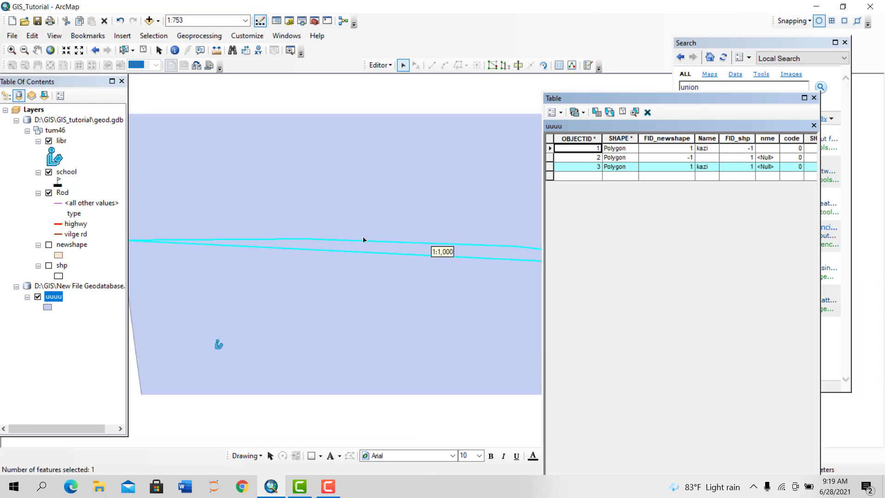
scroll(364, 251, "up", 3)
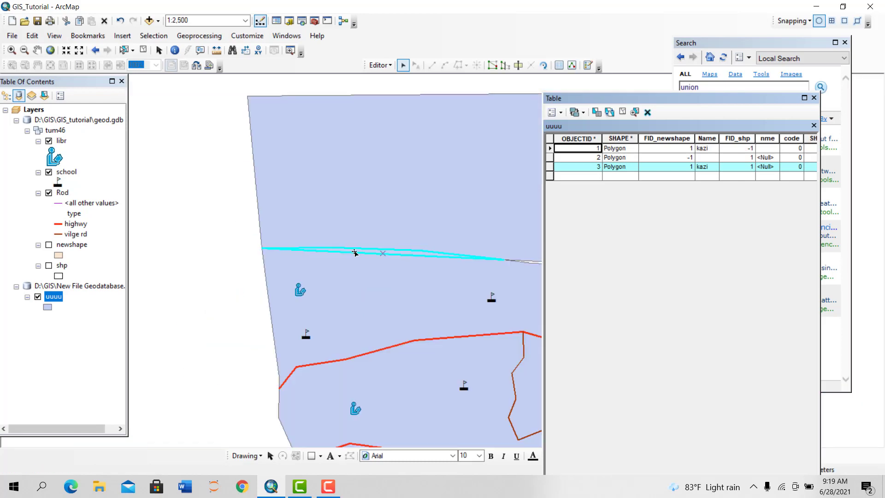
left_click(392, 195)
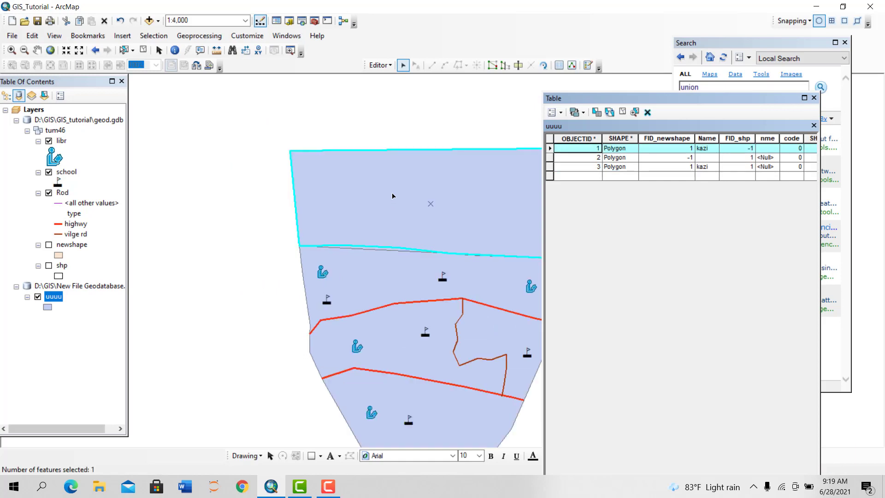
scroll(364, 249, "down", 3)
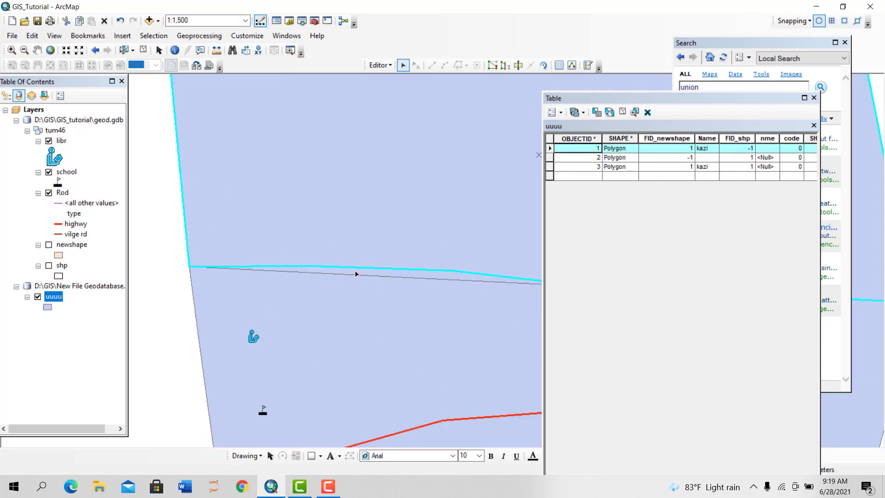
- Select the thin overlap polygon together with the upper polygon of uuuu and merge them into the upper polygon's feature
left_click(355, 274)
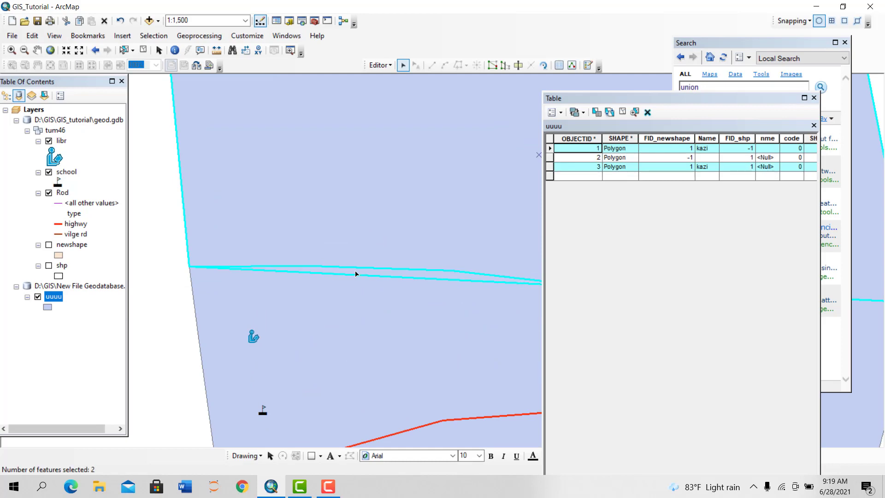
scroll(358, 274, "up", 3)
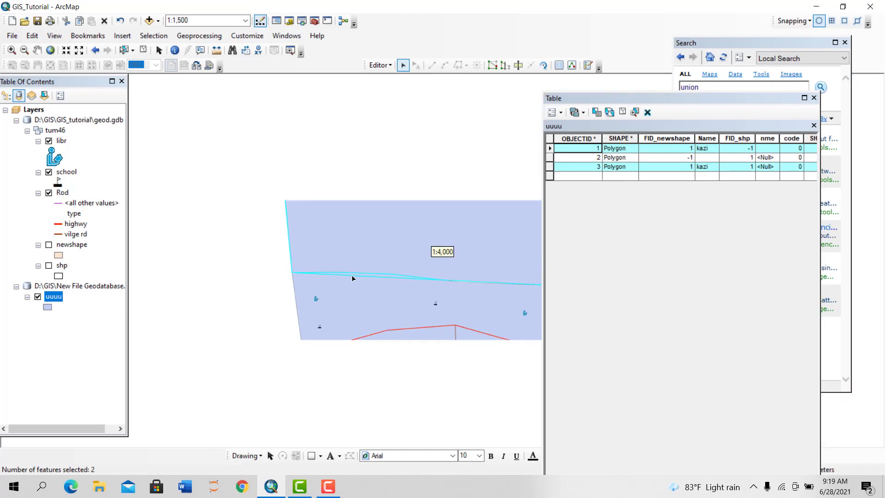
left_click(380, 65)
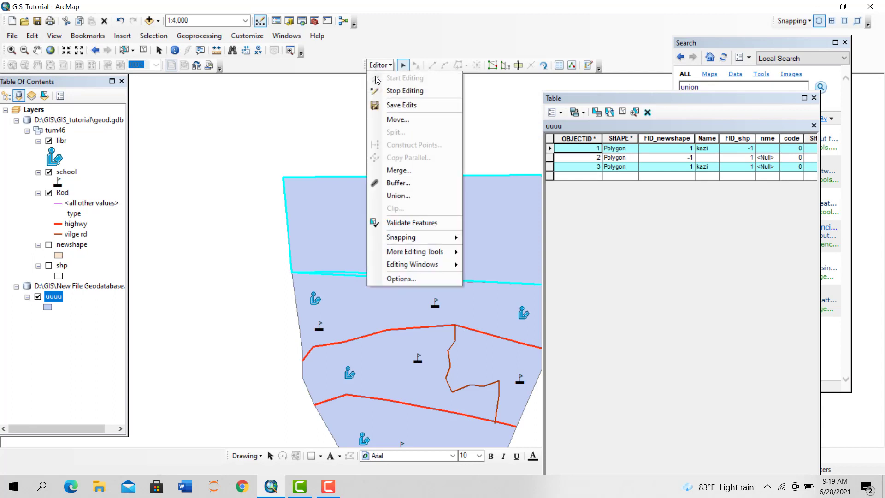
left_click(398, 171)
left_click(352, 231)
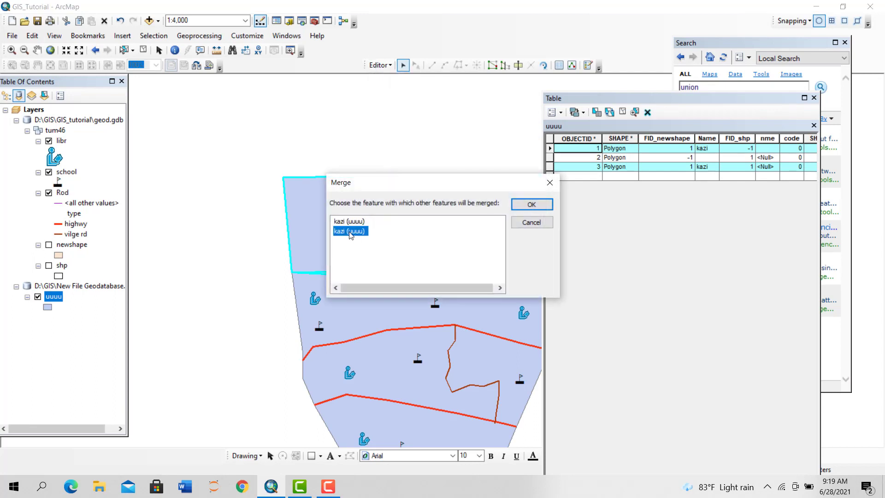
left_click(350, 222)
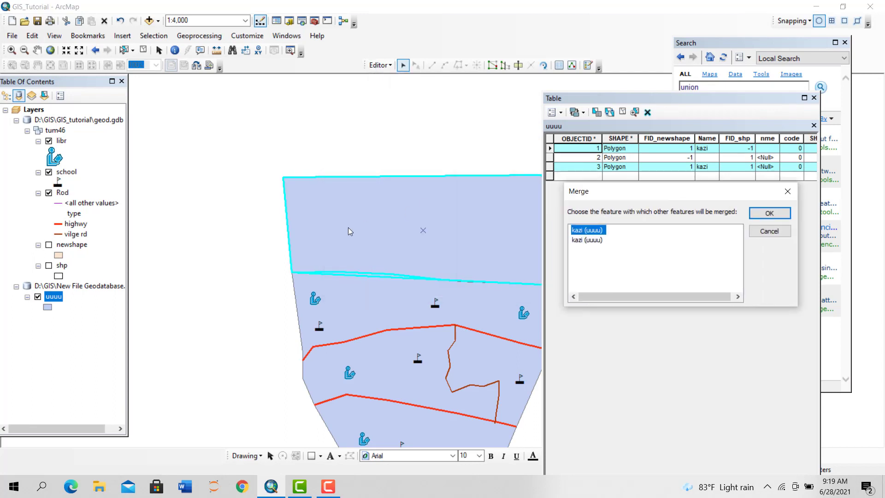
left_click(589, 231)
key("Return")
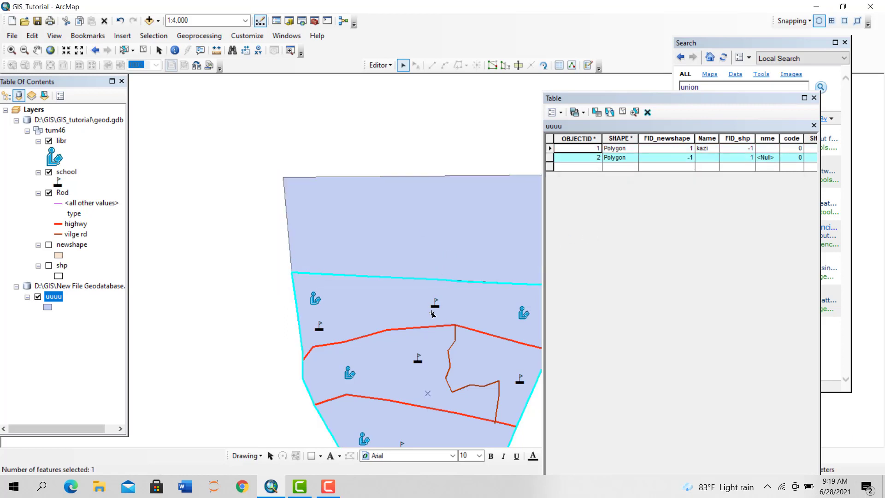
- Move the lower polygon's boundary vertex up onto the upper polygon's edge to close the narrow gap between them
left_click_drag(461, 303, 353, 253)
left_click(393, 209)
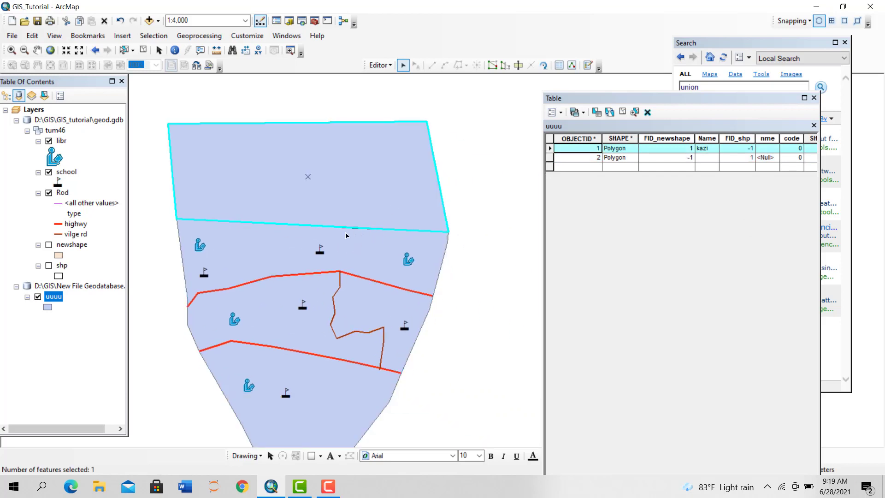
scroll(353, 233, "up", 5)
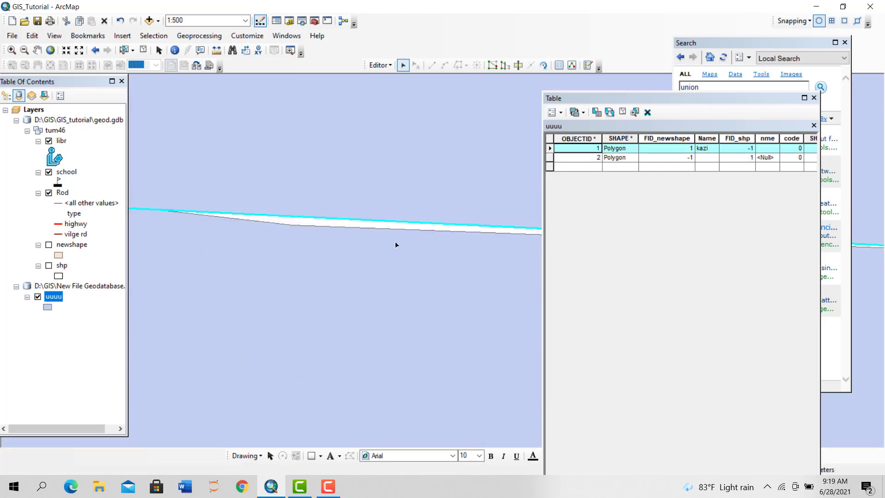
left_click_drag(409, 256, 312, 292)
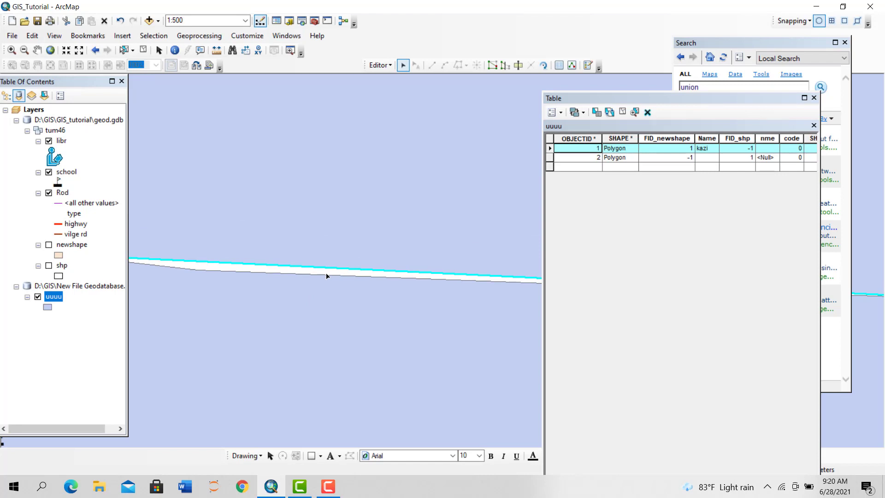
left_click(326, 276)
left_click(332, 269)
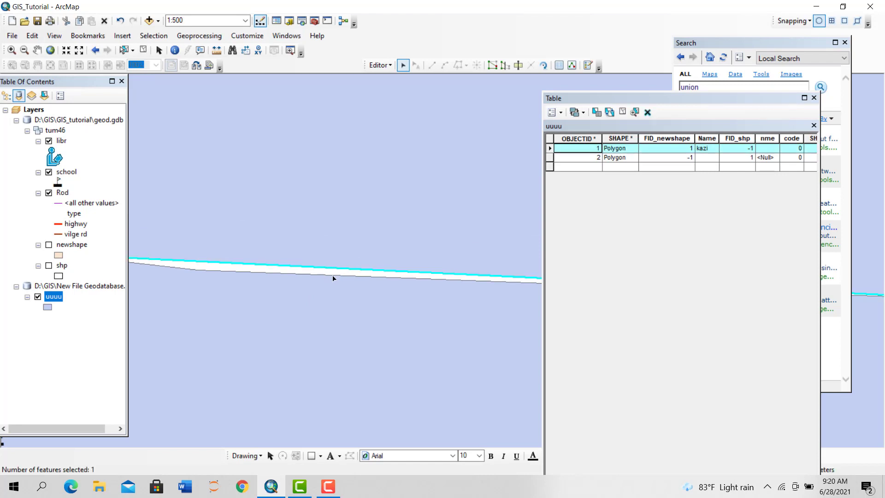
double_click(334, 278)
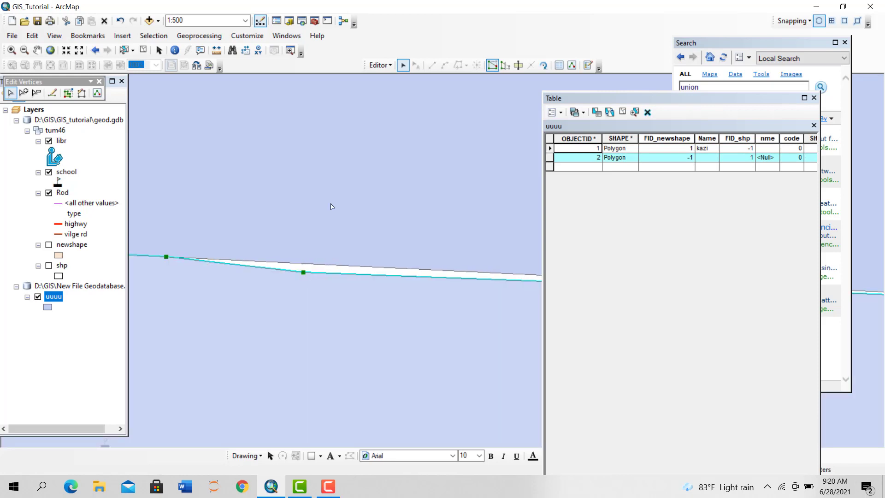
left_click_drag(303, 273, 302, 263)
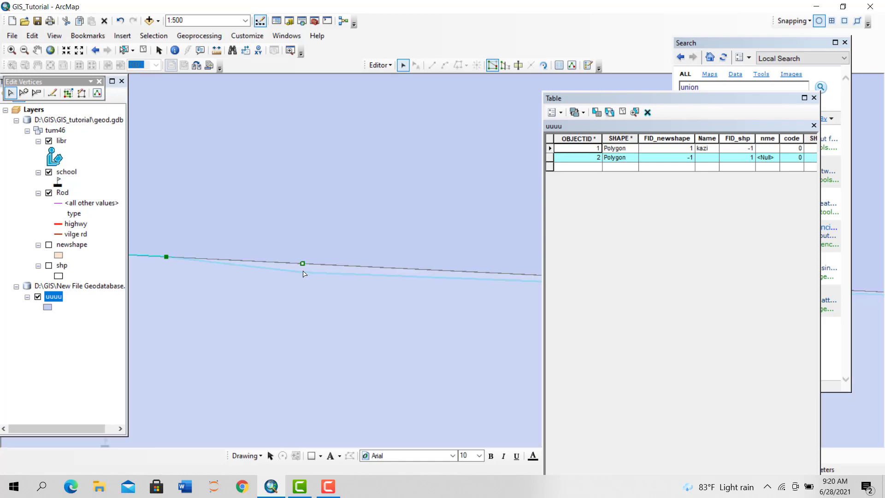
left_click(308, 286)
- Show the upper polygon's vertices and check its shared edge with the lower polygon across the full shape
scroll(300, 283, "up", 4)
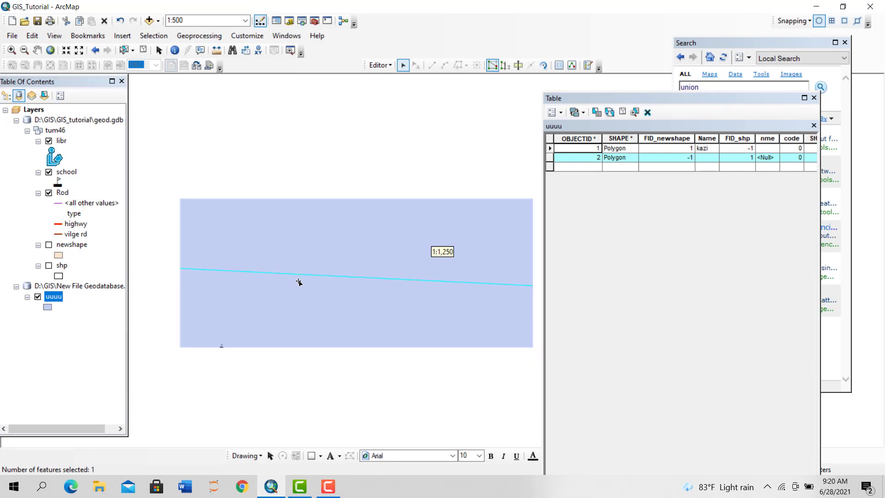
double_click(408, 228)
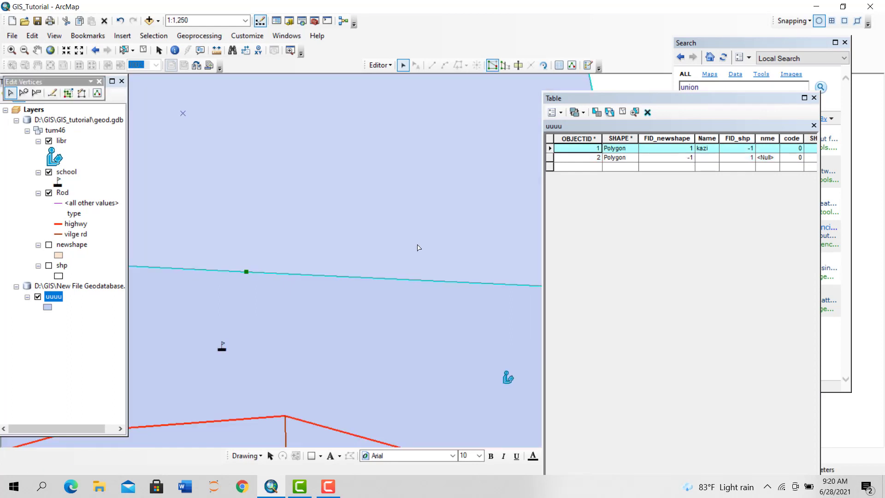
scroll(412, 242, "up", 4)
scroll(413, 243, "up", 1)
mouse_move(325, 276)
left_mouse_down()
mouse_move(417, 273)
mouse_move(334, 268)
left_mouse_up()
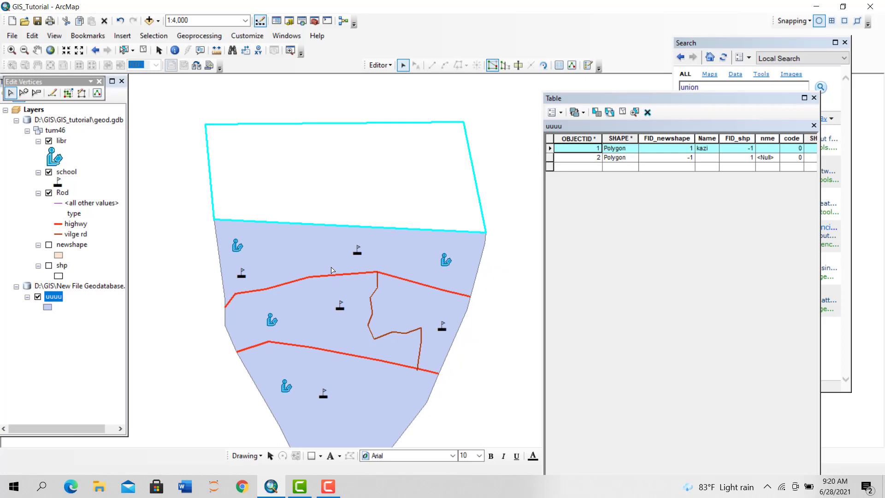
- Select both the upper and lower uuuu polygons and merge them into feature 2, the lower polygon
left_click(411, 203)
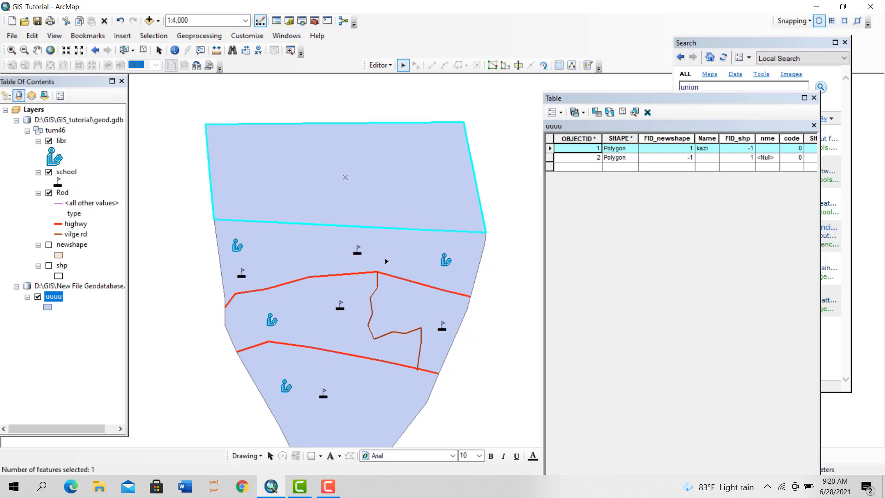
left_click(386, 261, "shift")
left_click(381, 65)
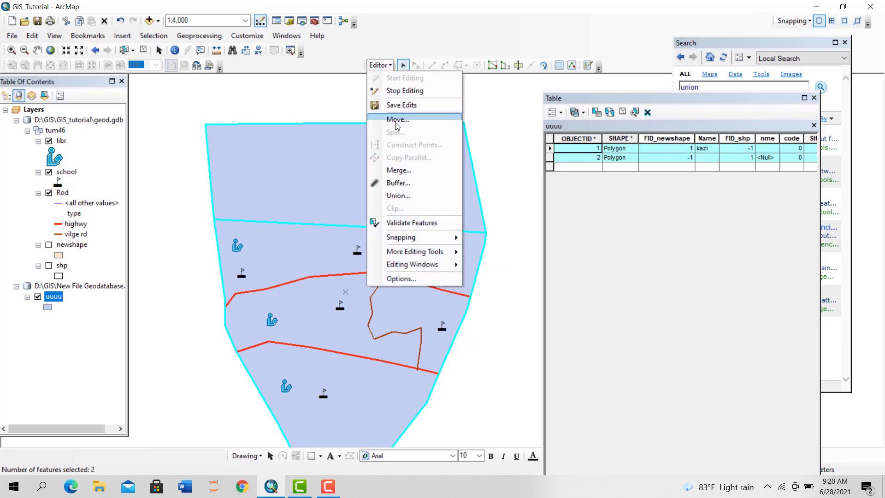
left_click(398, 170)
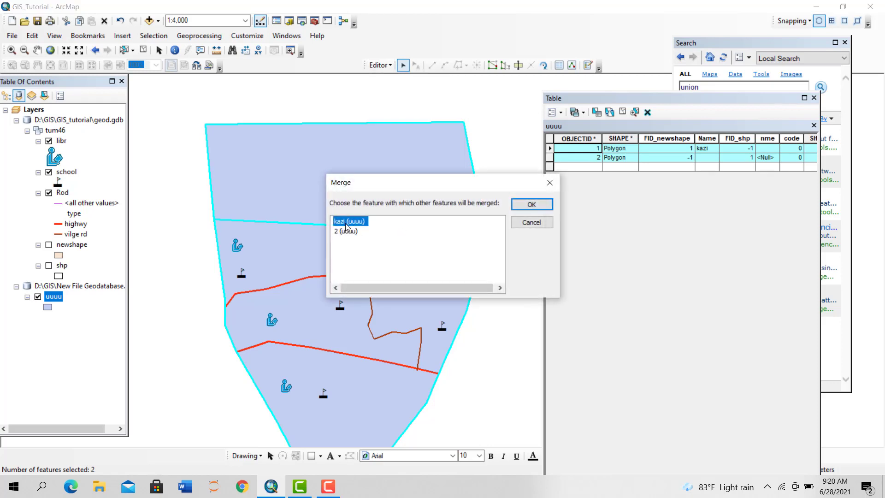
left_click(346, 232)
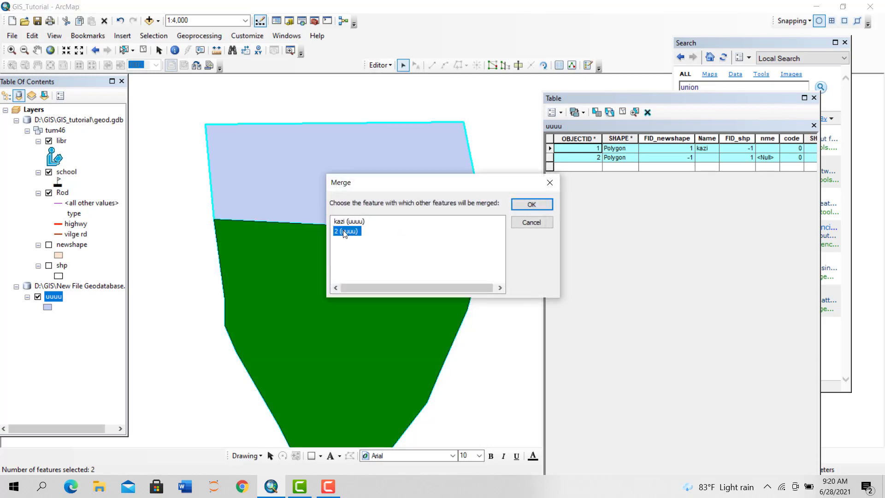
key("Return")
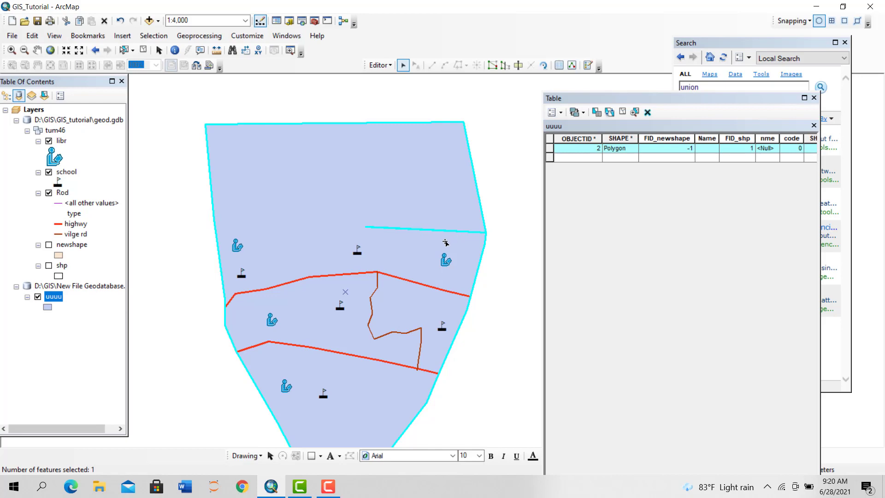
- Delete the two leftover vertices at the inner end of the stray line inside the merged uuuu polygon
double_click(417, 231)
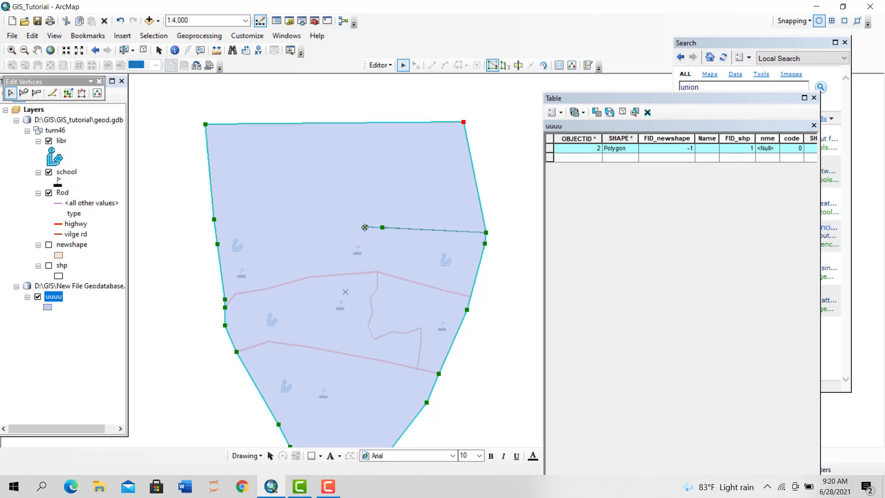
right_click(366, 228)
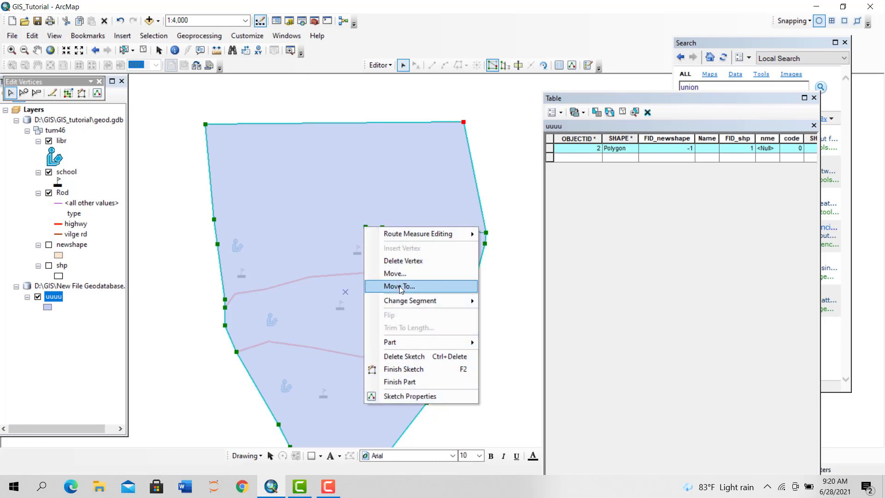
left_click(396, 261)
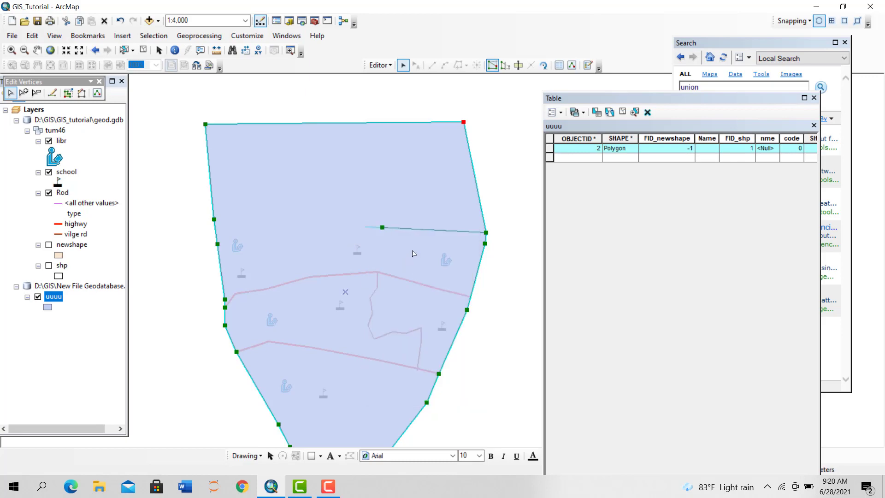
right_click(382, 228)
left_click(416, 264)
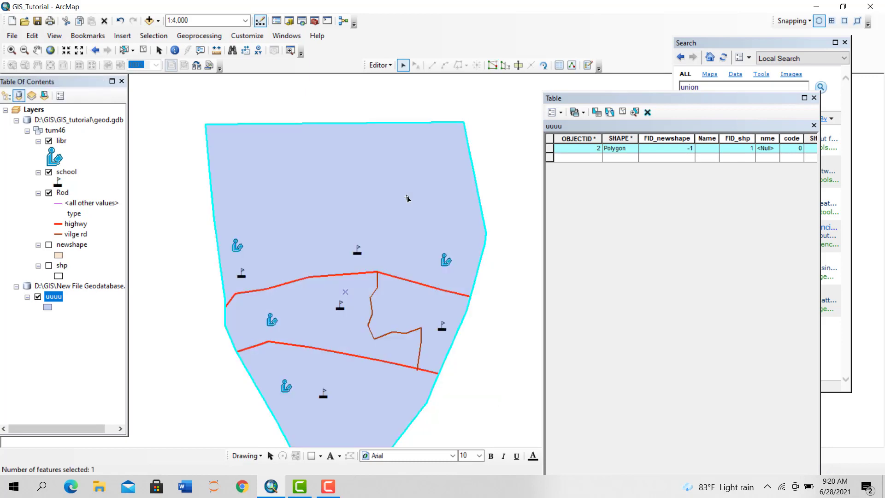
- Split the merged polygon with Cut Polygons, using a straight line from its eastern corner vertex across past the western edge
left_click(518, 65)
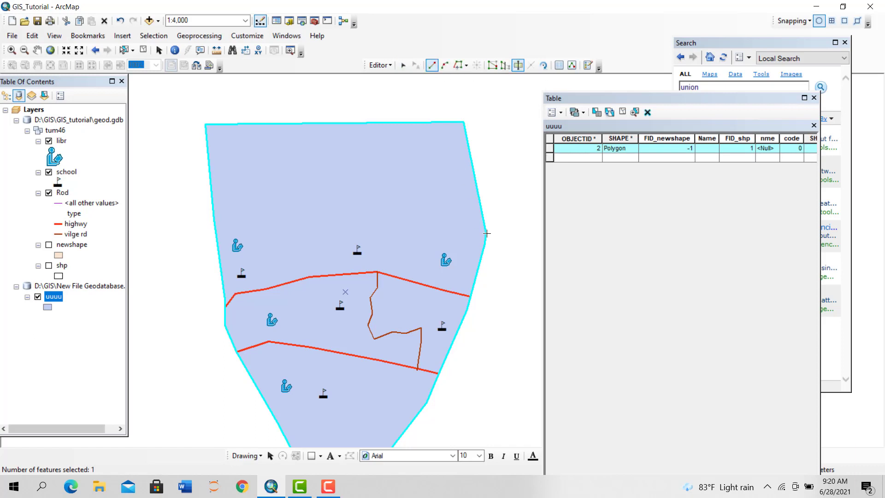
scroll(484, 233, "down", 4)
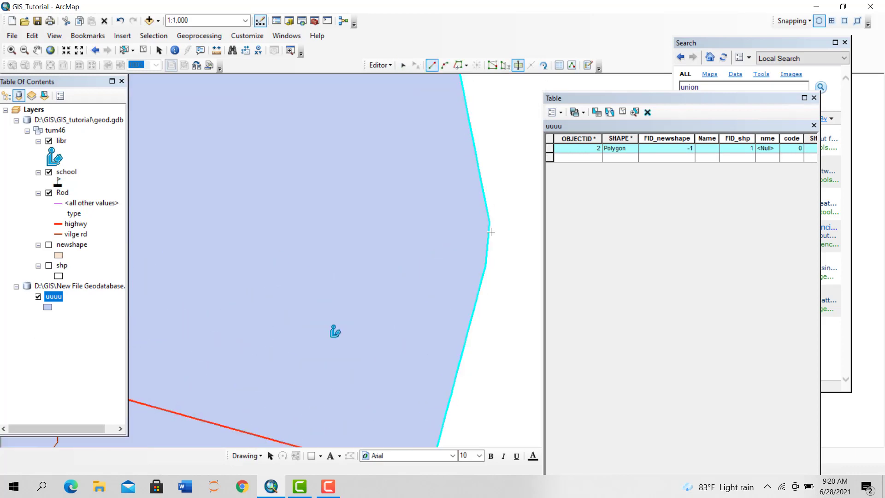
left_click(489, 222)
scroll(421, 225, "up", 3)
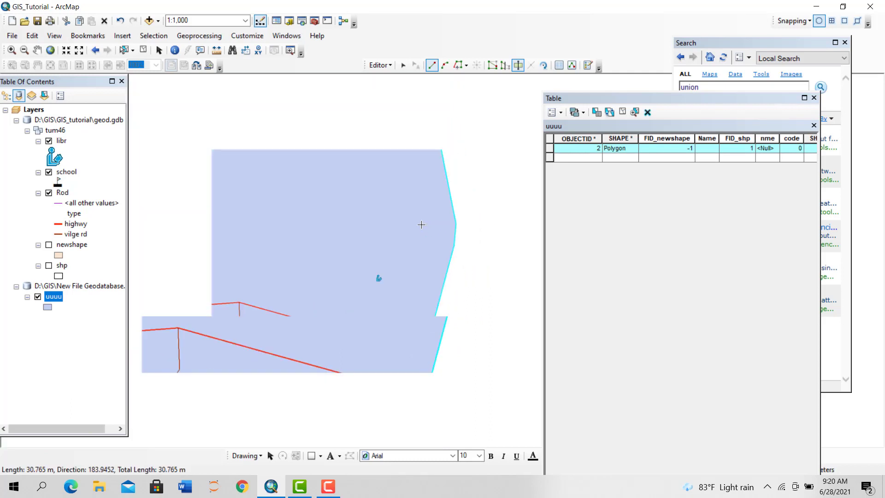
scroll(421, 225, "up", 3)
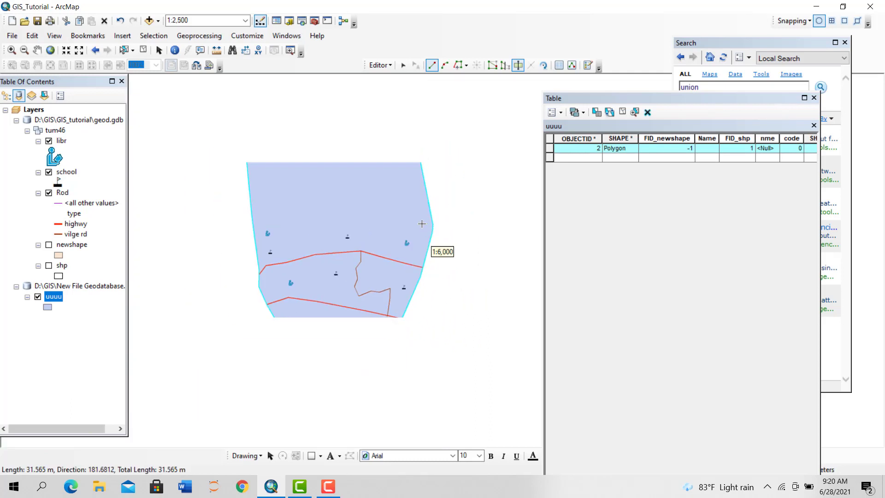
double_click(244, 216)
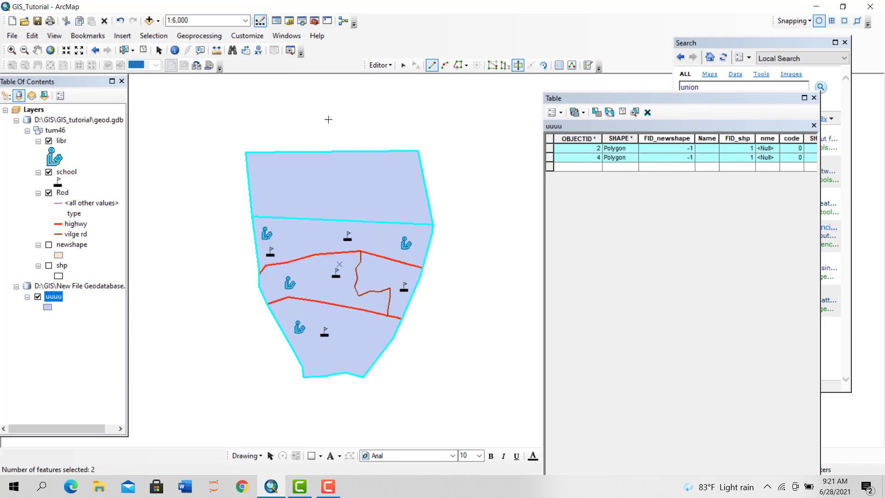
- Select the upper and lower cut polygons in turn and compare their records in the uuuu attribute table
left_click(403, 65)
left_click(360, 182)
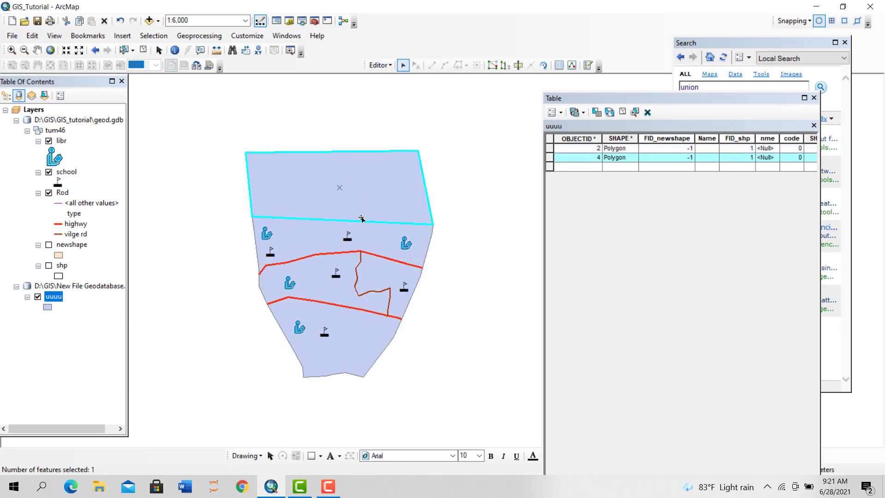
left_click(336, 291)
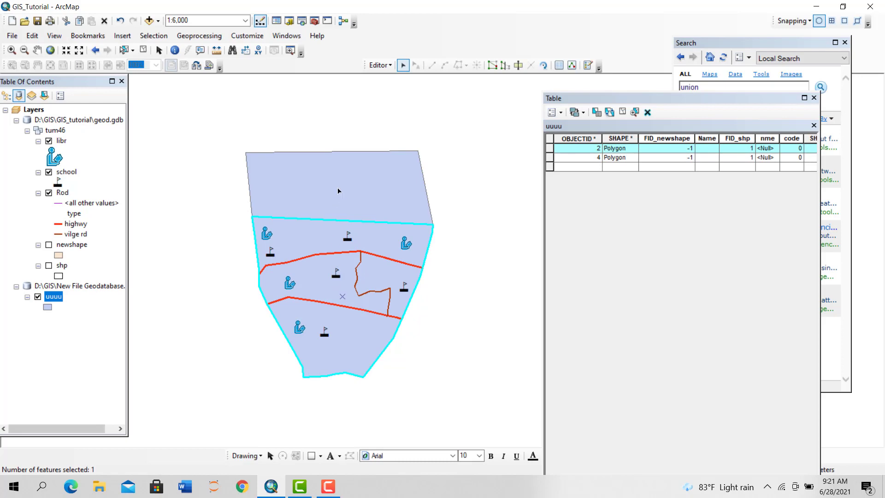
left_click(351, 190)
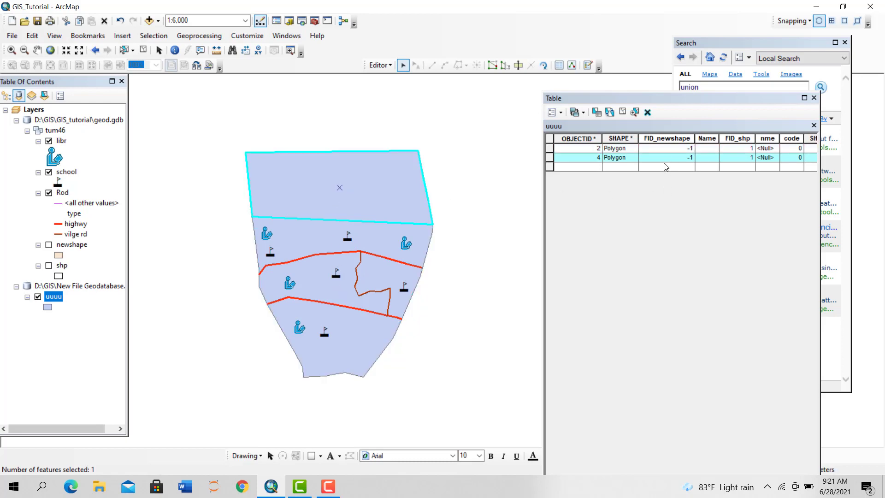
- Close the uuuu attribute table and search the geoprocessing tools for merge
left_click(814, 97)
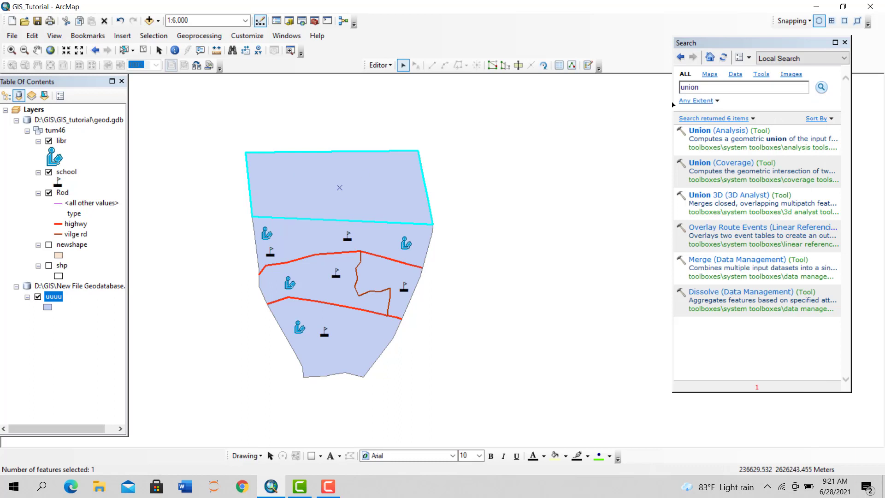
left_click(709, 86)
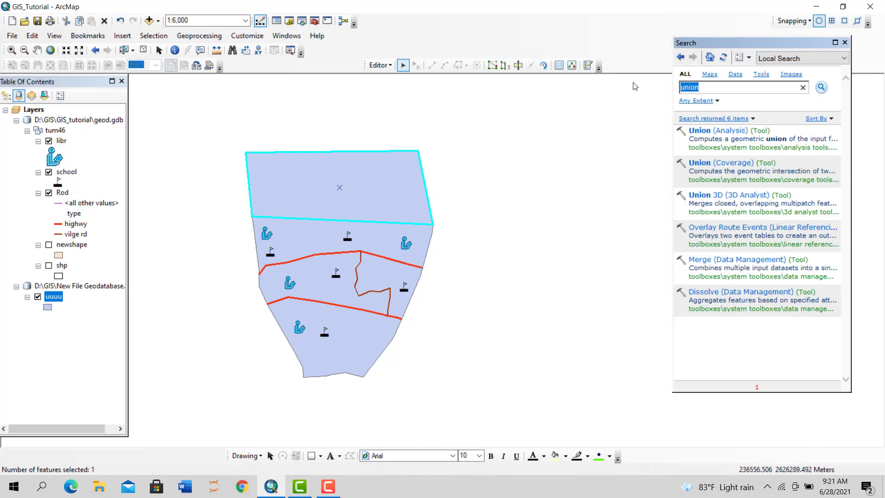
type("merge")
key("Return")
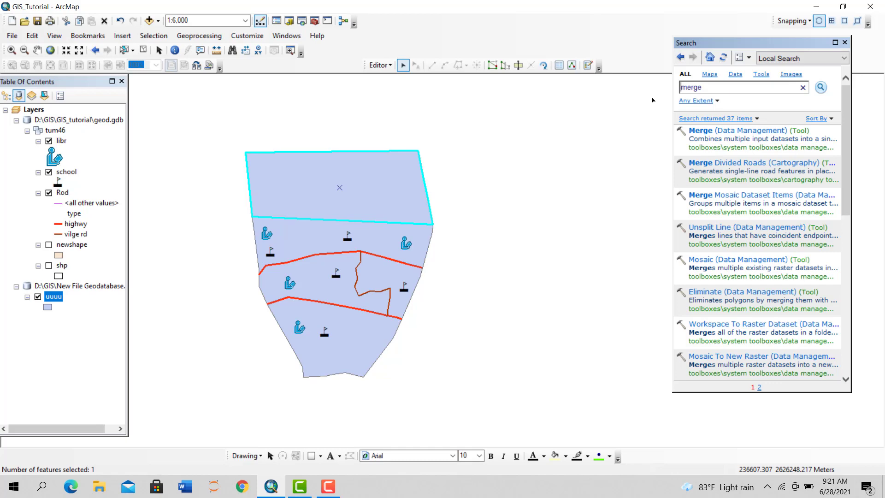
- Start the Merge (Data Management) tool and add the newshape and shp layers as its input datasets
left_click(718, 131)
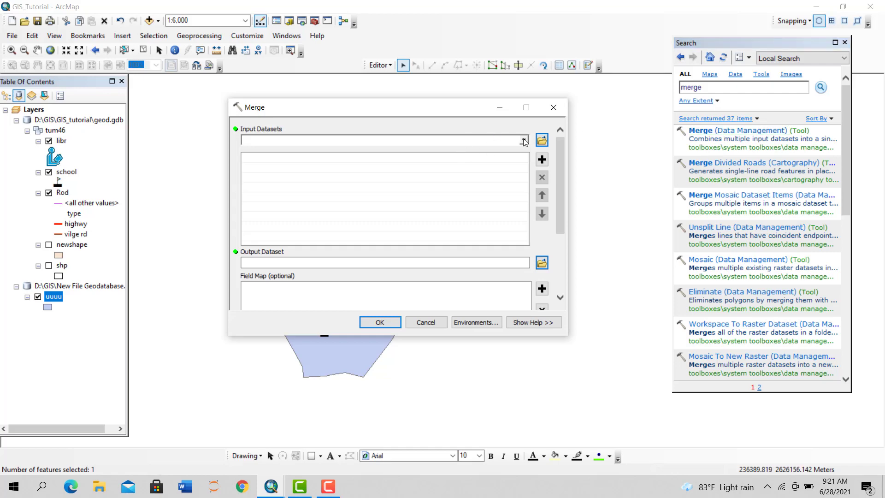
left_click(524, 141)
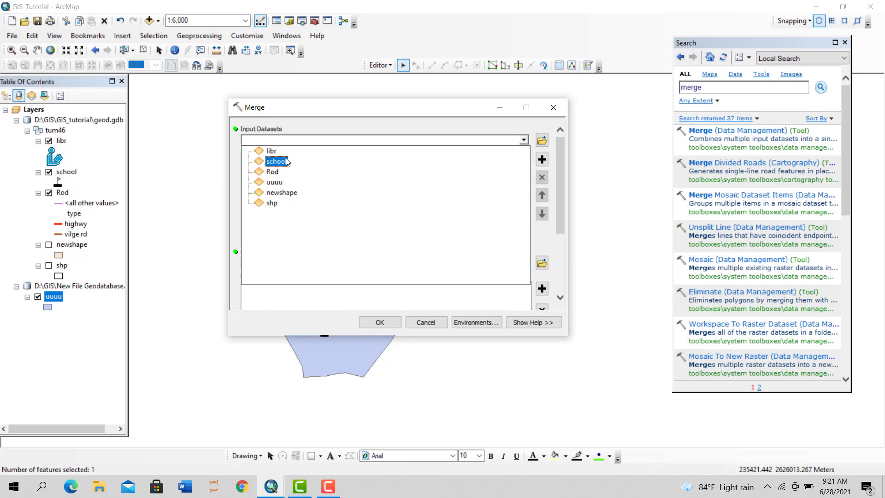
left_click(283, 193)
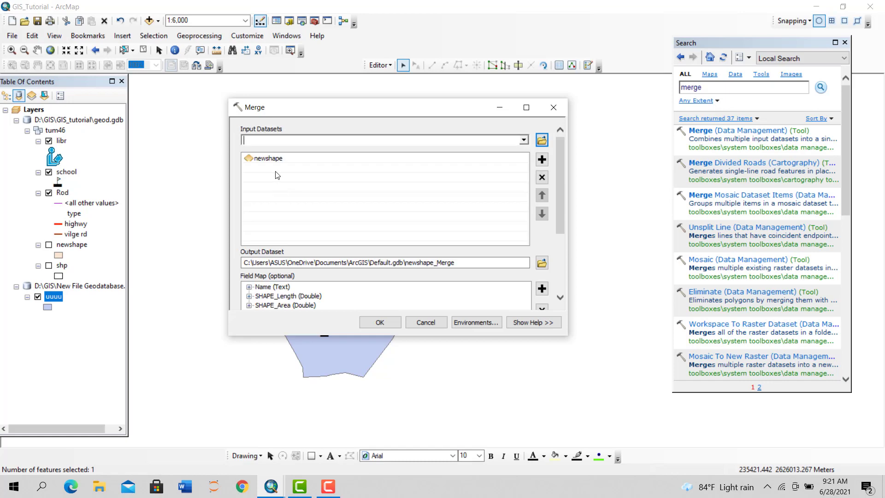
left_click(524, 140)
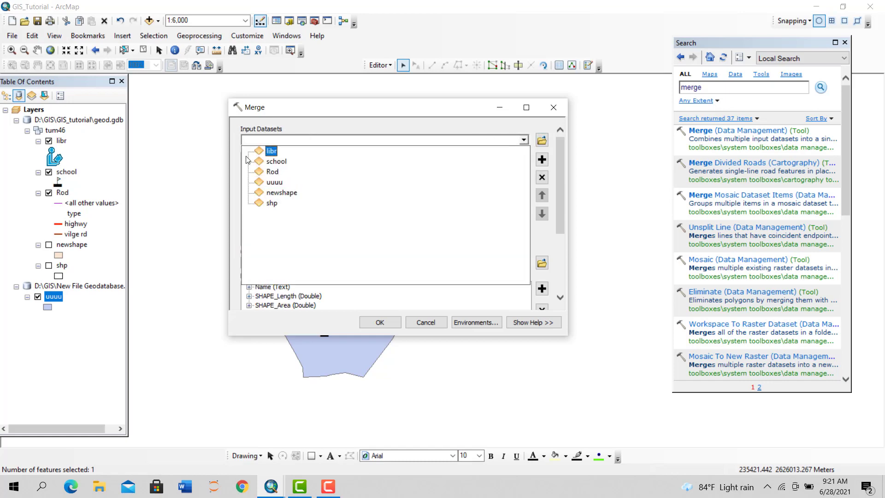
left_click(272, 203)
- Set the output dataset to merge in New File Geodatabase.gdb and run the Merge tool
left_click(542, 263)
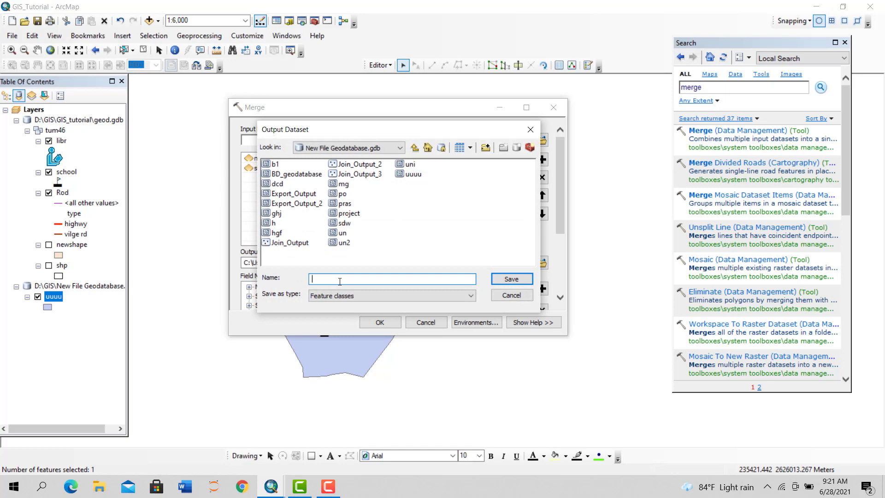
type("merge")
left_click(507, 279)
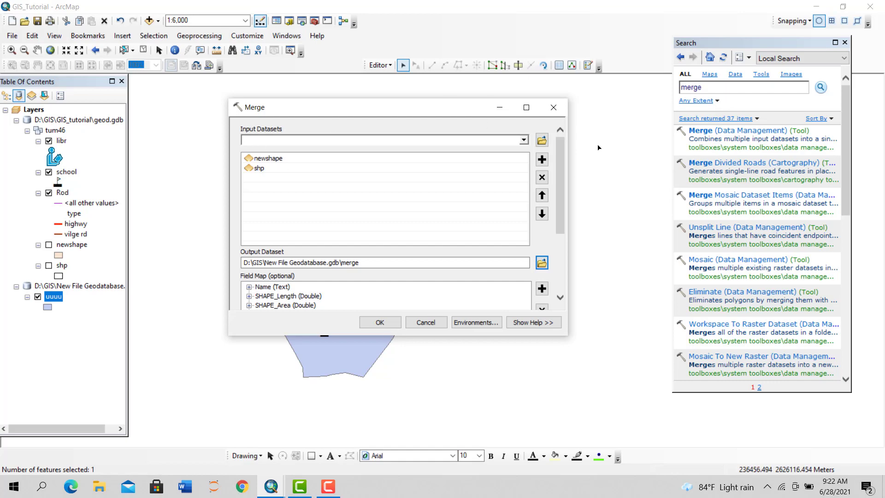
left_click(382, 323)
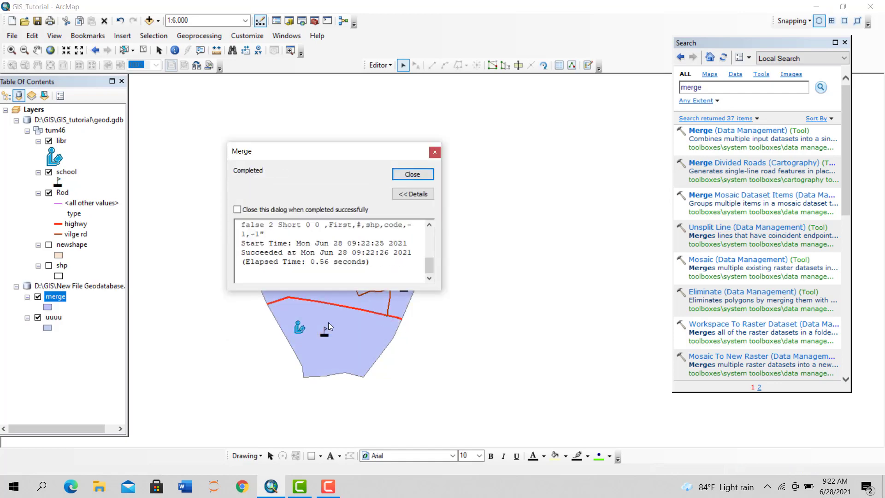
left_click(408, 174)
- Hide the uuuu layer and open the attribute table of the merge layer
left_click(38, 317)
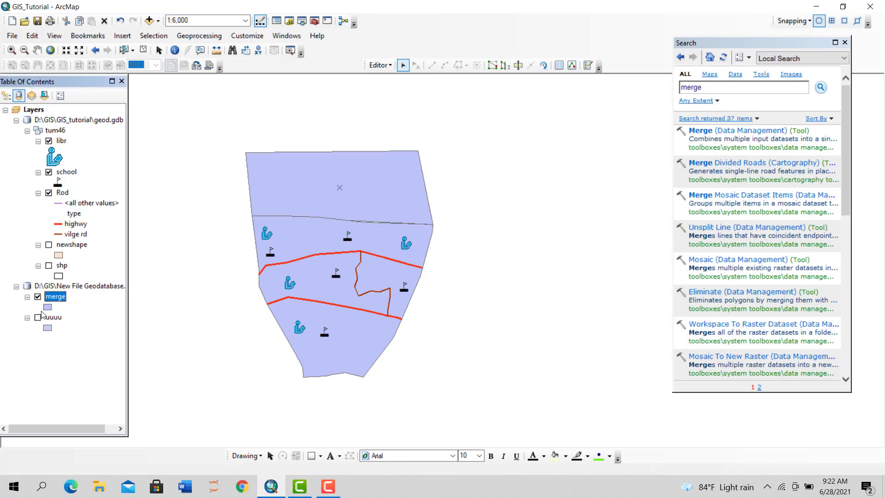
right_click(56, 299)
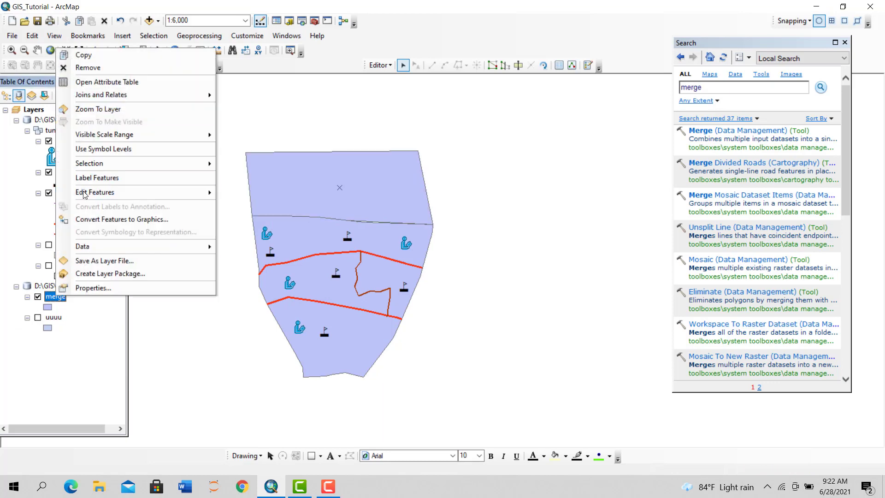
left_click(106, 82)
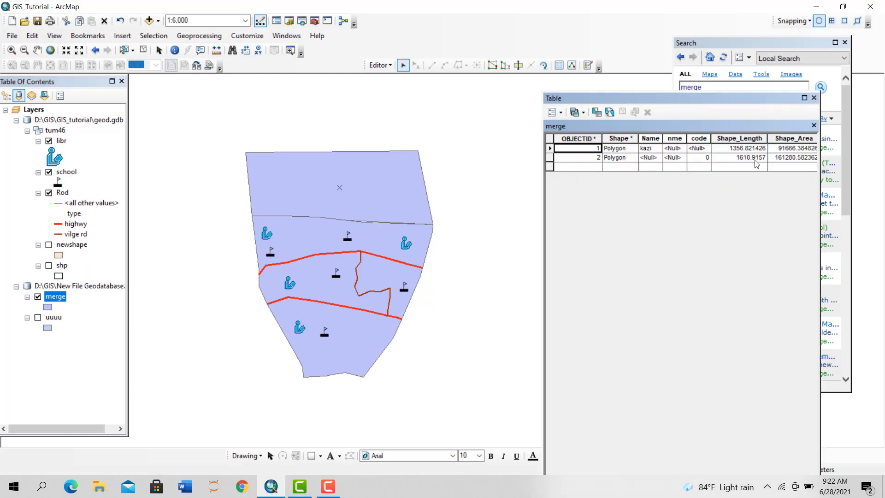
- Select the two records of the merge table in turn to match each one with its polygon on the map
left_click(550, 149)
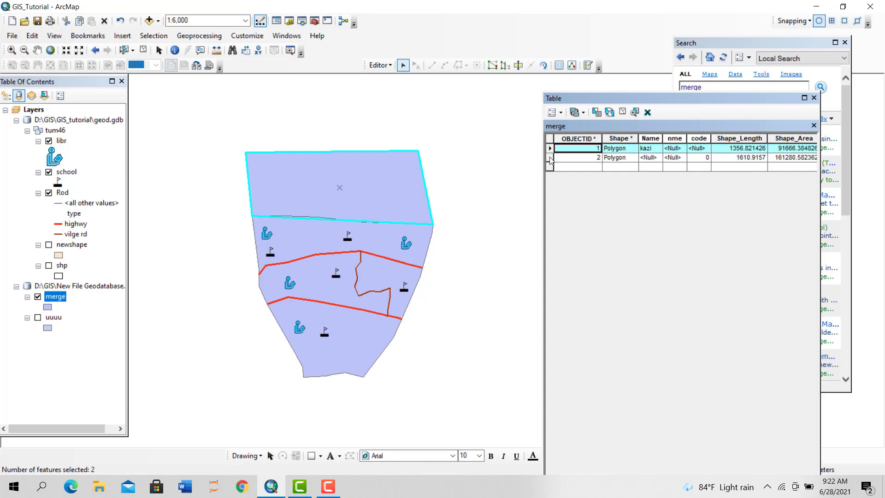
left_click(550, 158)
left_click(549, 149)
left_click(550, 158)
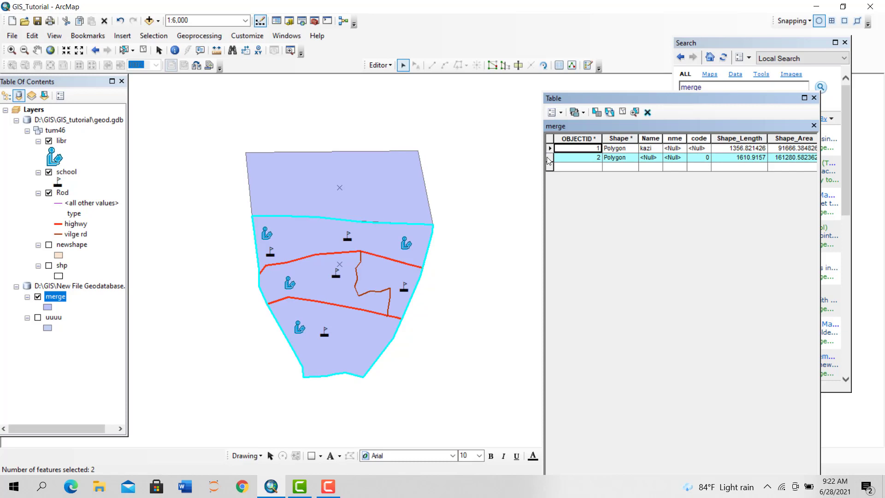
- Compare the Name and nme columns of the merge table to see which fields come from each input layer
left_click(648, 138)
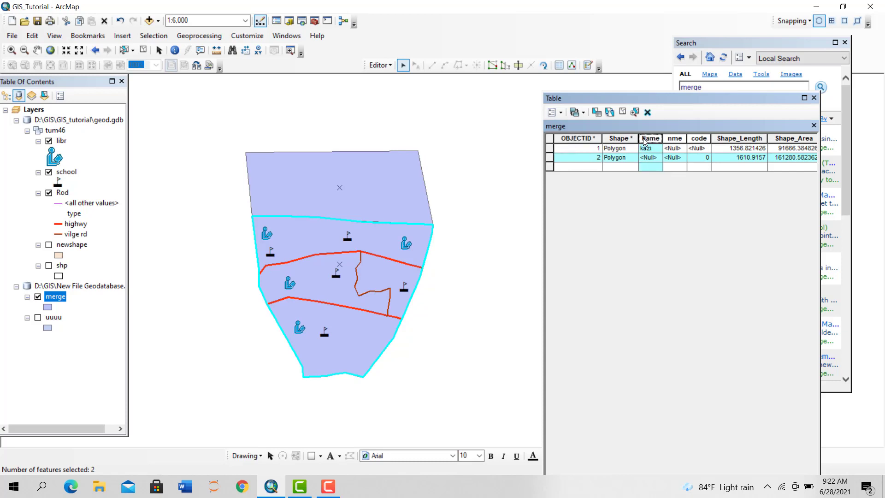
left_click(676, 138)
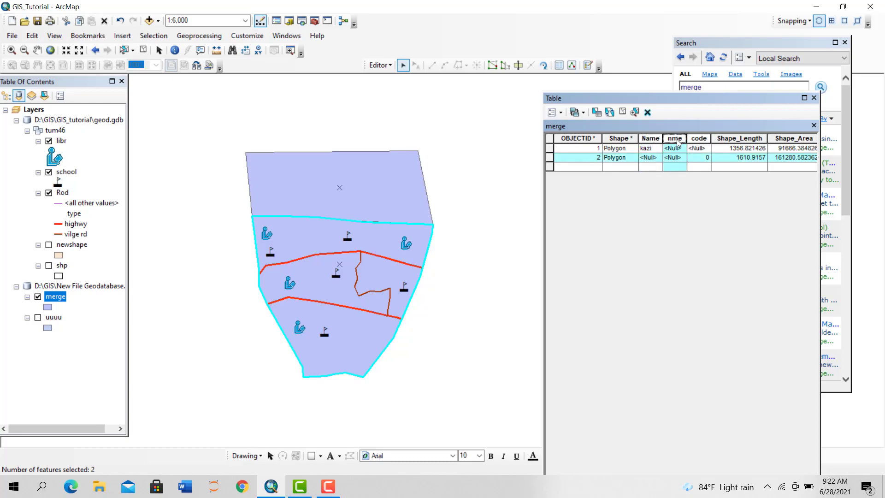
left_click(652, 139)
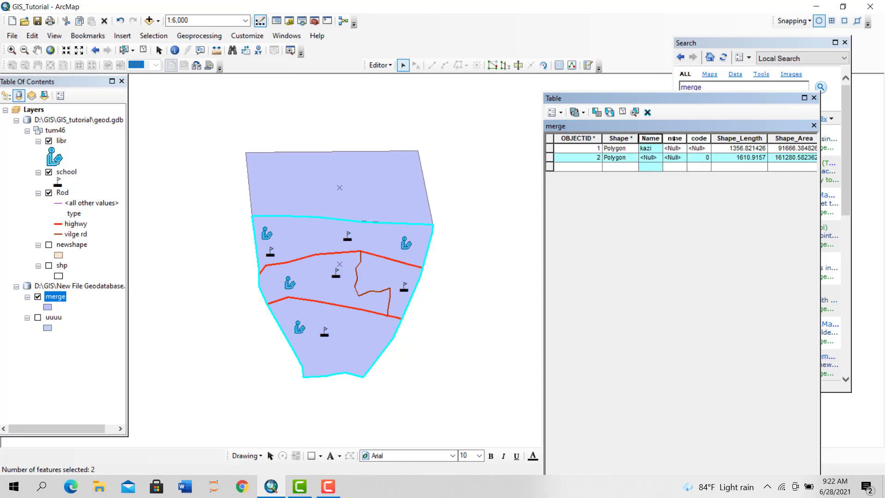
left_click(672, 139)
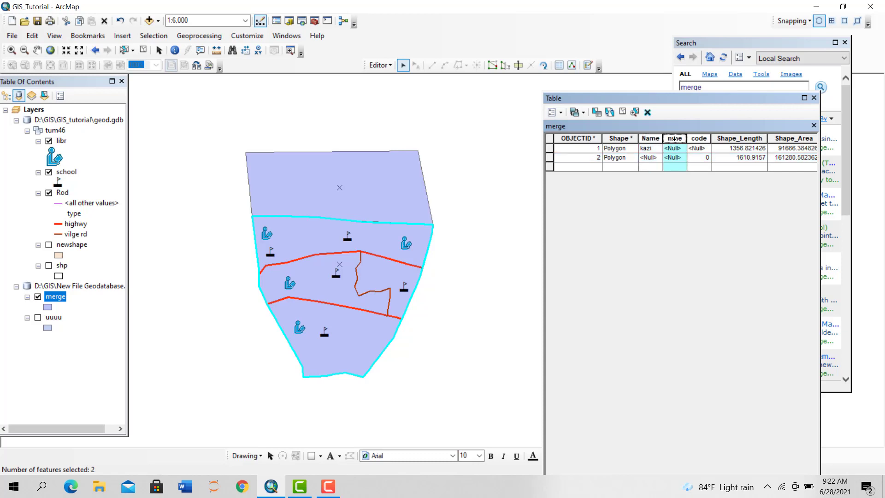
left_click(648, 148)
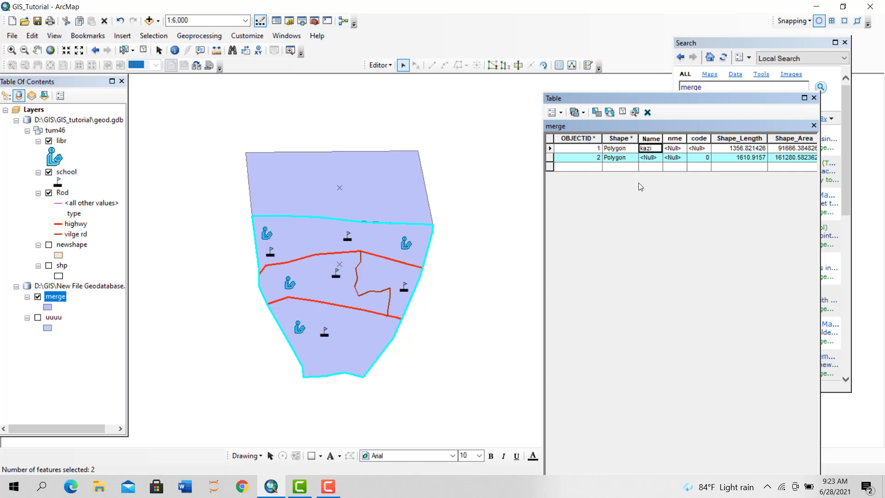
left_click(650, 139)
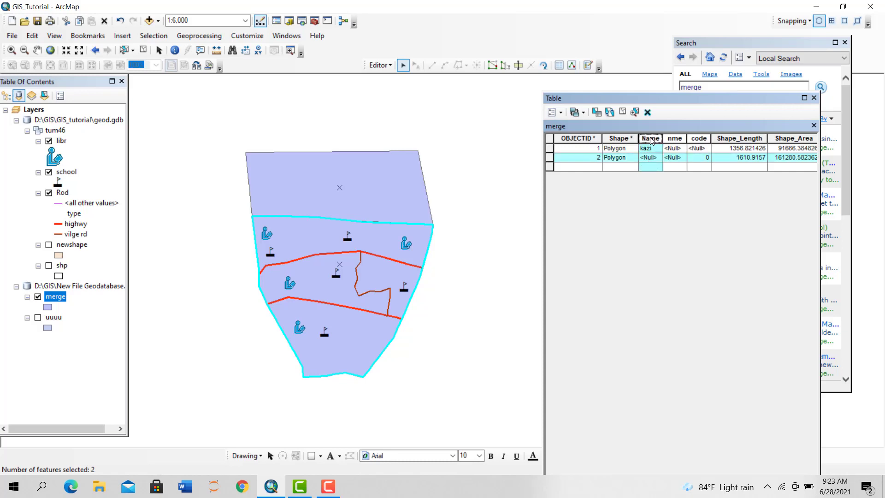
left_click(673, 139)
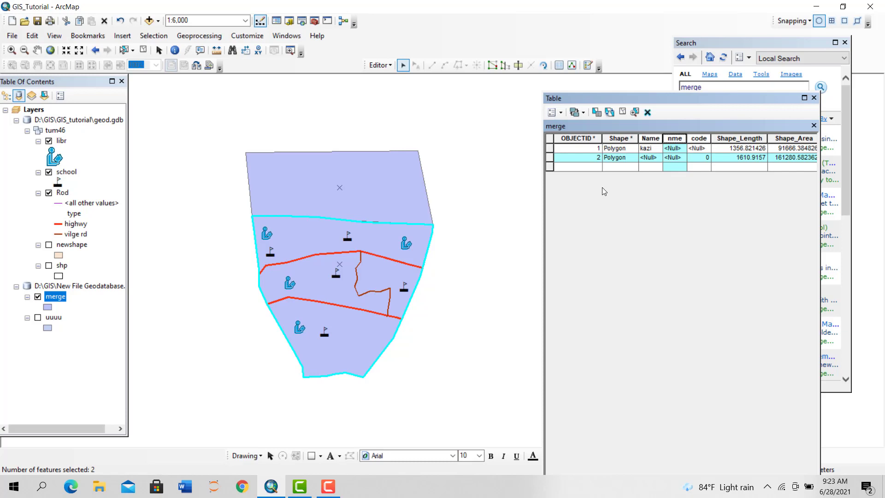
- Select the upper and lower merge polygons alternately and inspect their overlap and gap along the shared boundary
left_click(393, 196)
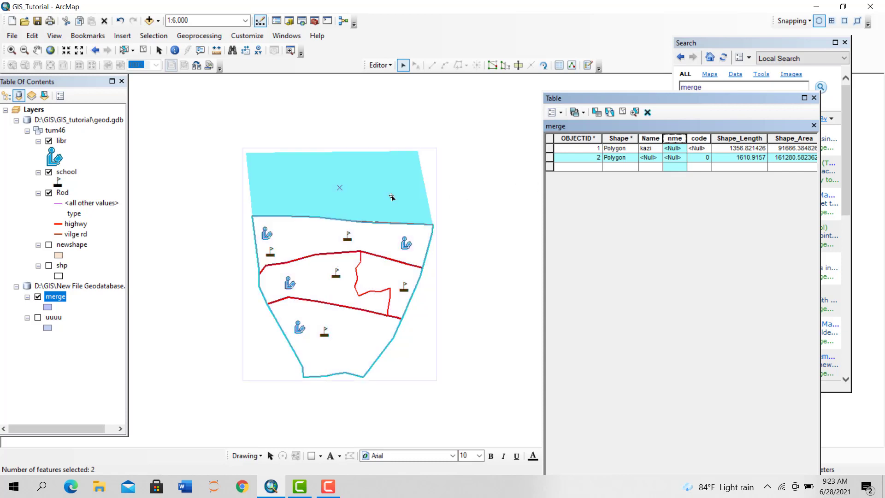
left_click(338, 232)
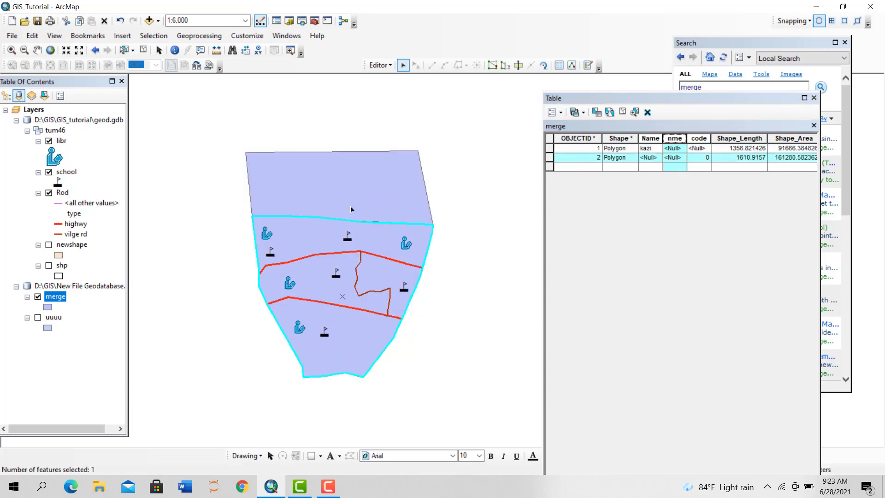
left_click(341, 186)
scroll(326, 226, "up", 5)
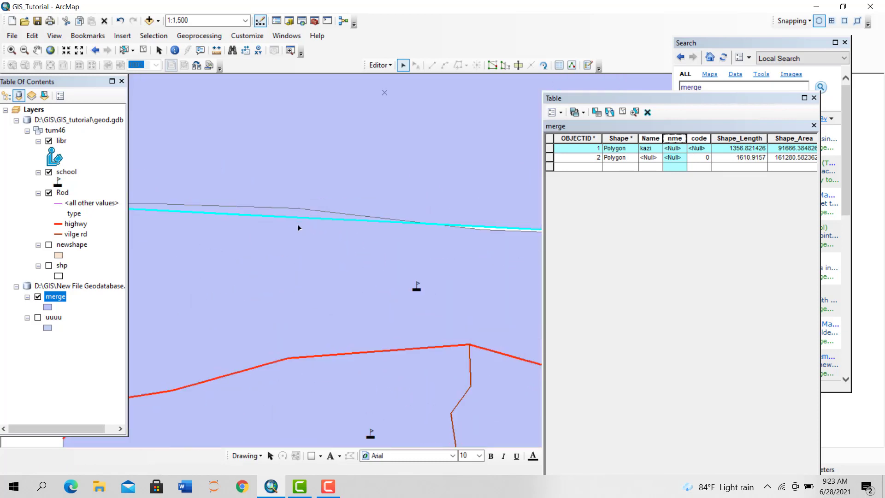
left_click(293, 211)
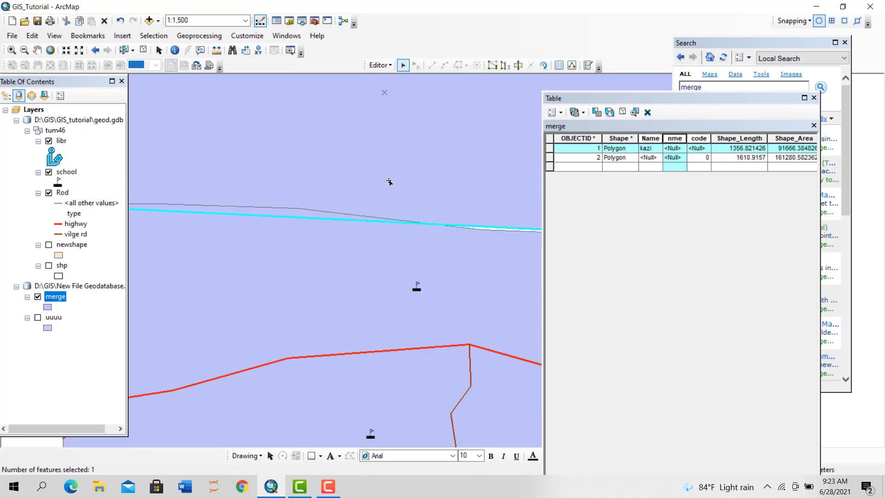
scroll(341, 181, "up", 2)
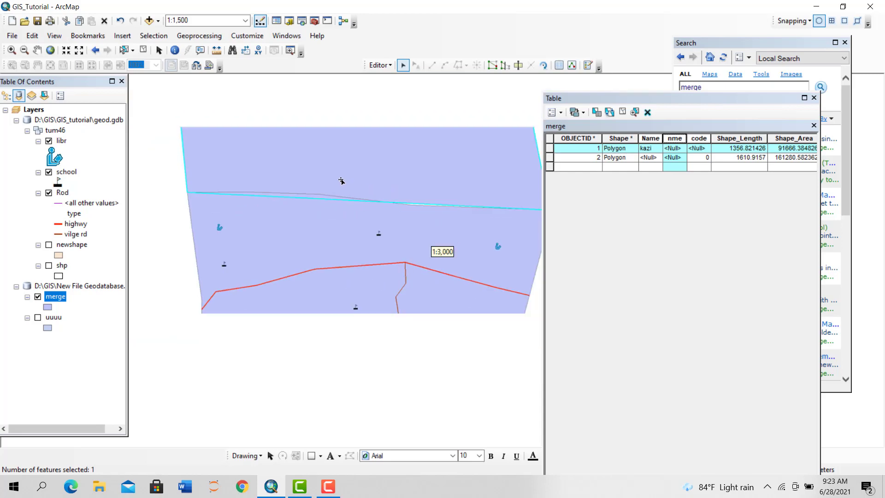
left_click(368, 194)
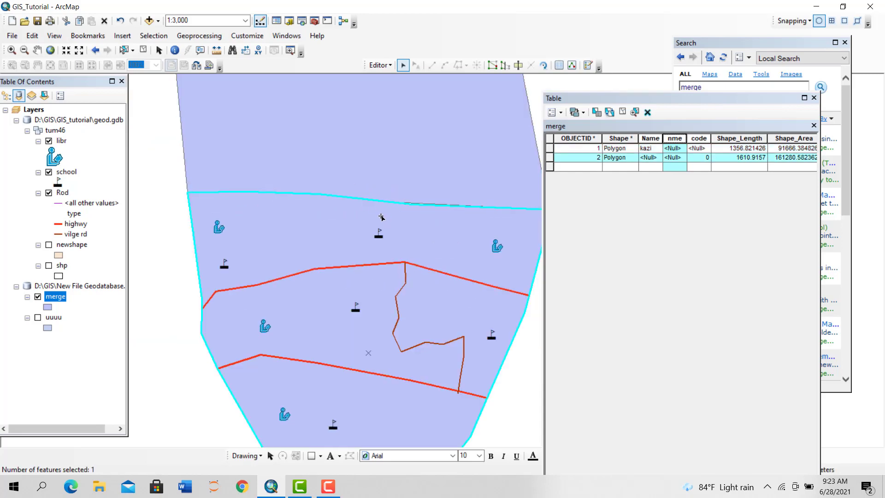
left_click(391, 174)
scroll(371, 236, "up", 2)
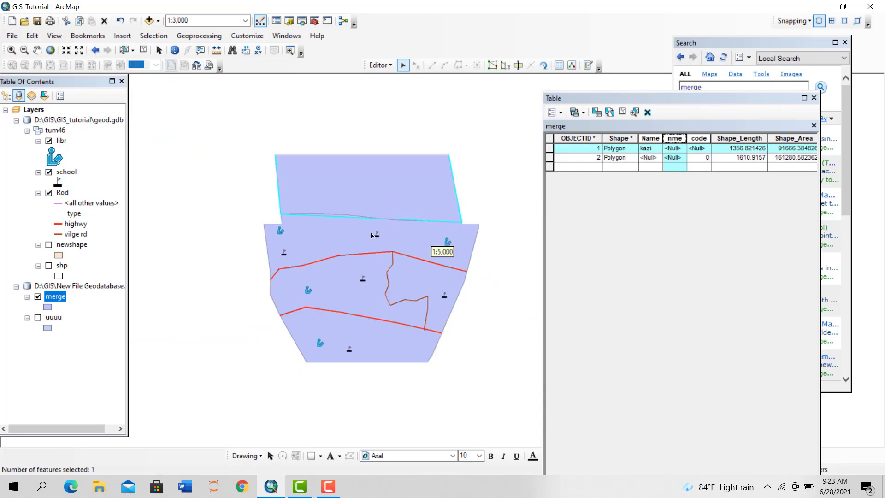
scroll(371, 235, "up", 2)
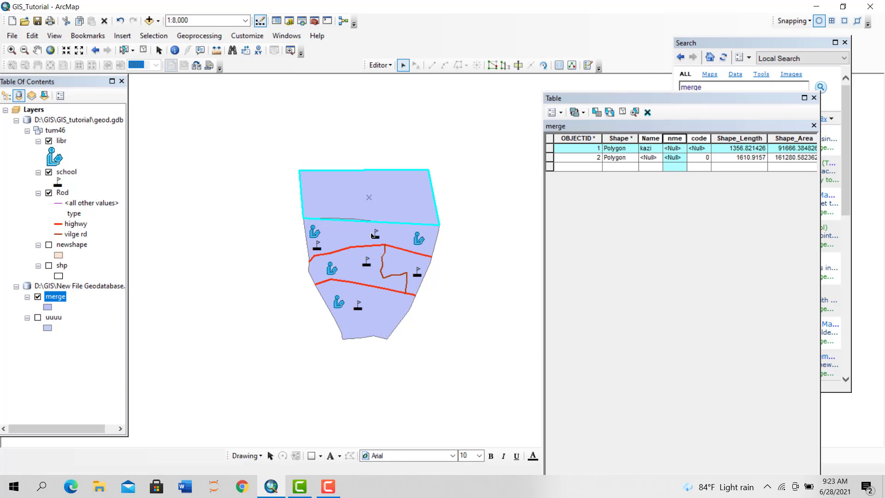
- Try to join the school layer to libr by spatial location, summarizing the closest points, with output Join_Output_4 in New File Geodatabase.gdb
right_click(60, 144)
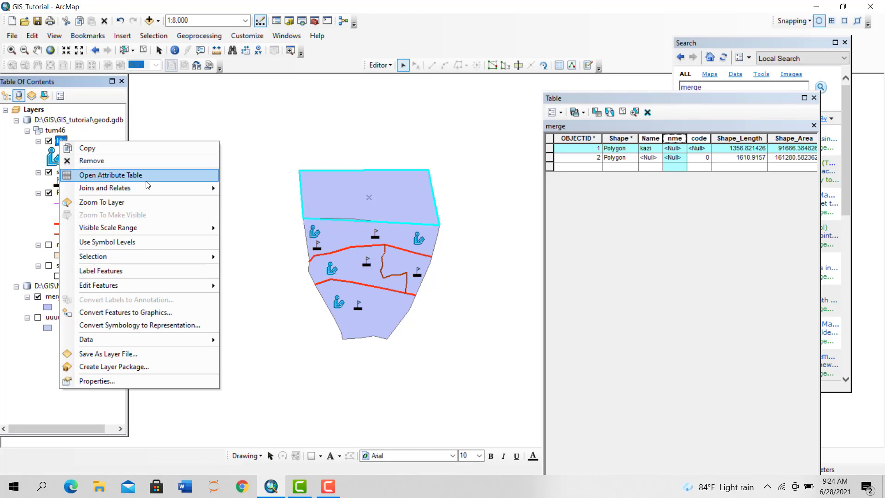
left_click(250, 187)
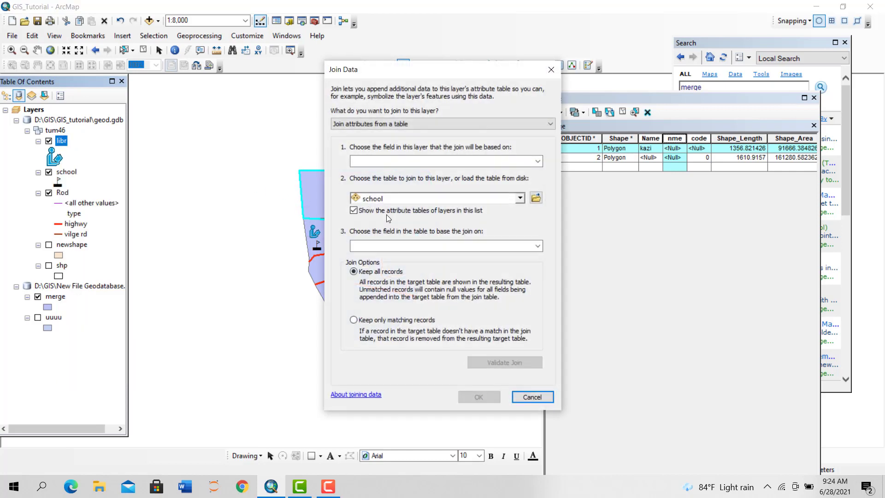
left_click(368, 124)
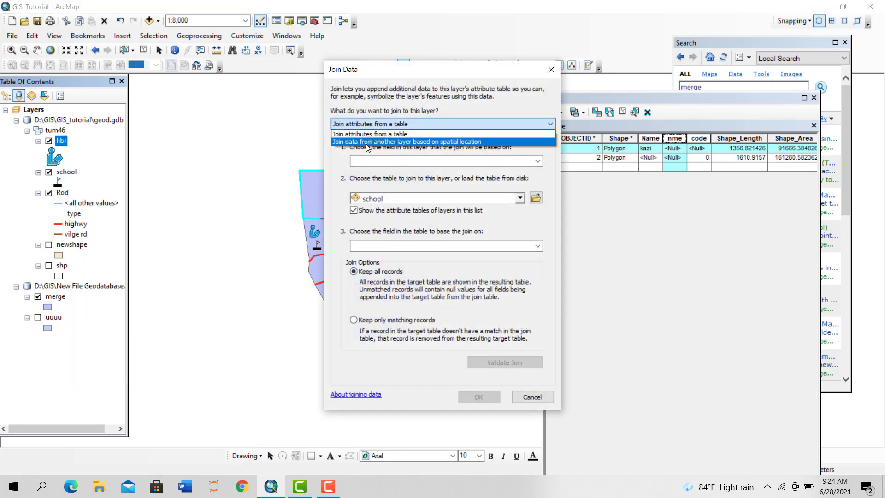
left_click(368, 141)
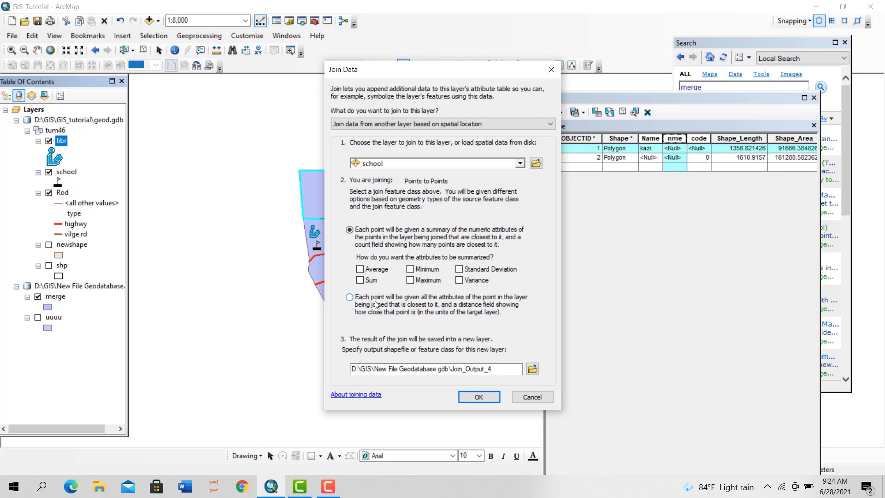
left_click(480, 397)
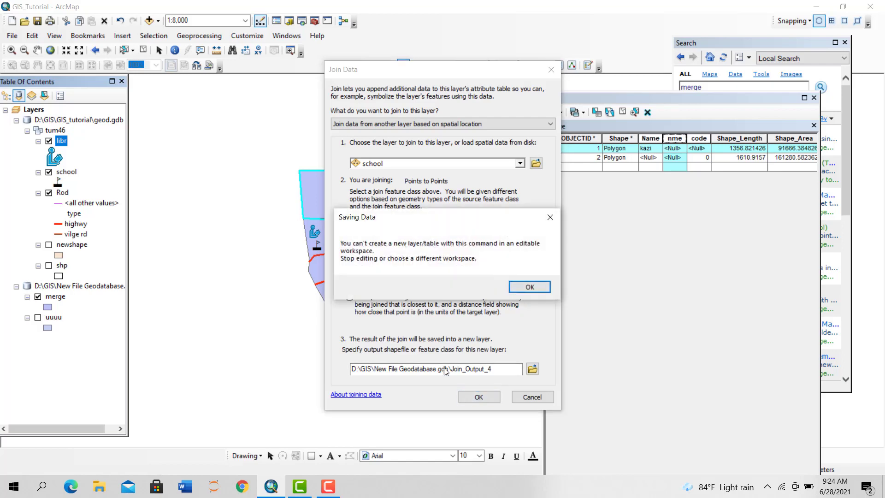
left_click(553, 223)
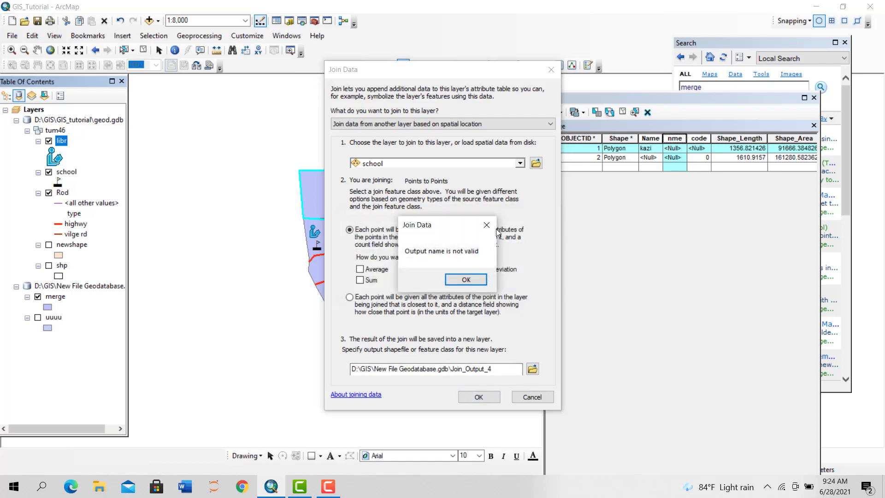
left_click(466, 280)
left_click(541, 397)
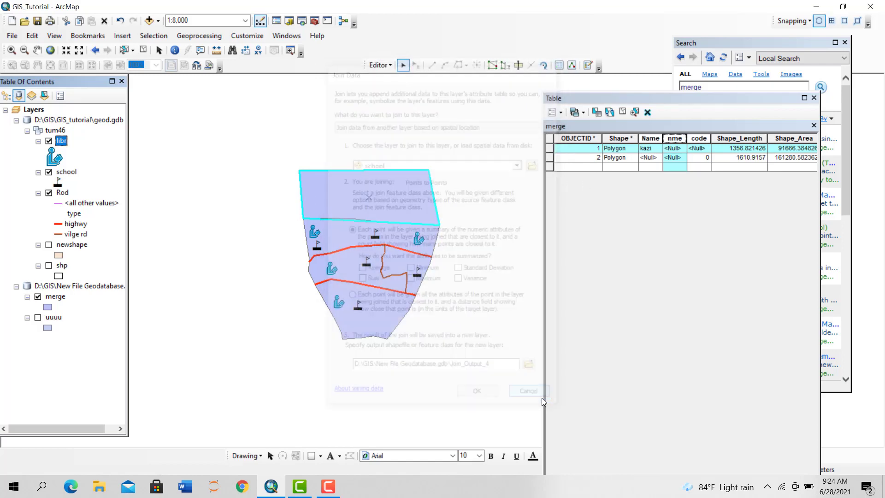